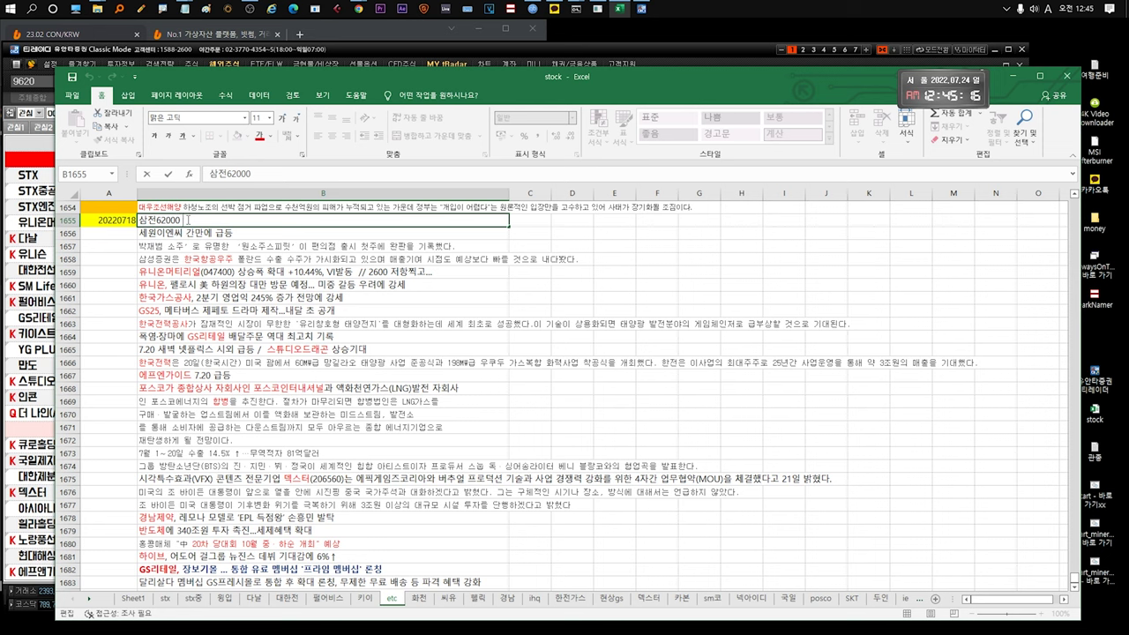
Step: Read the 20220718 notes in B1655 to B1658, marking the 원소주스피릿 sell-out text and the 한국항공우주 Poland export text
key("Return")
left_click(195, 249)
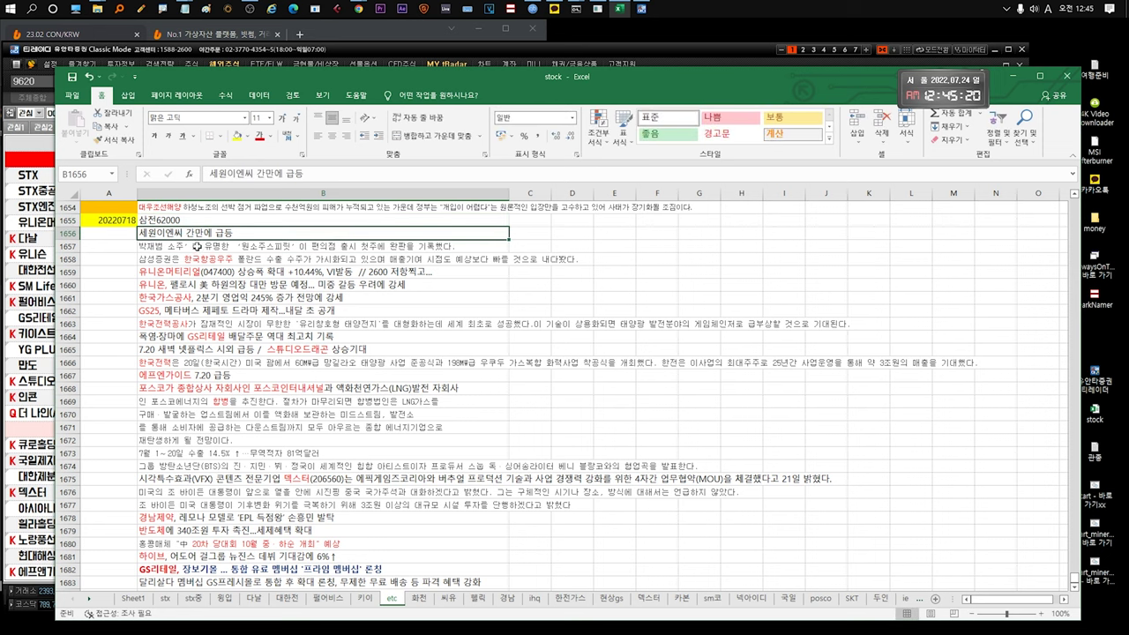
double_click(159, 249)
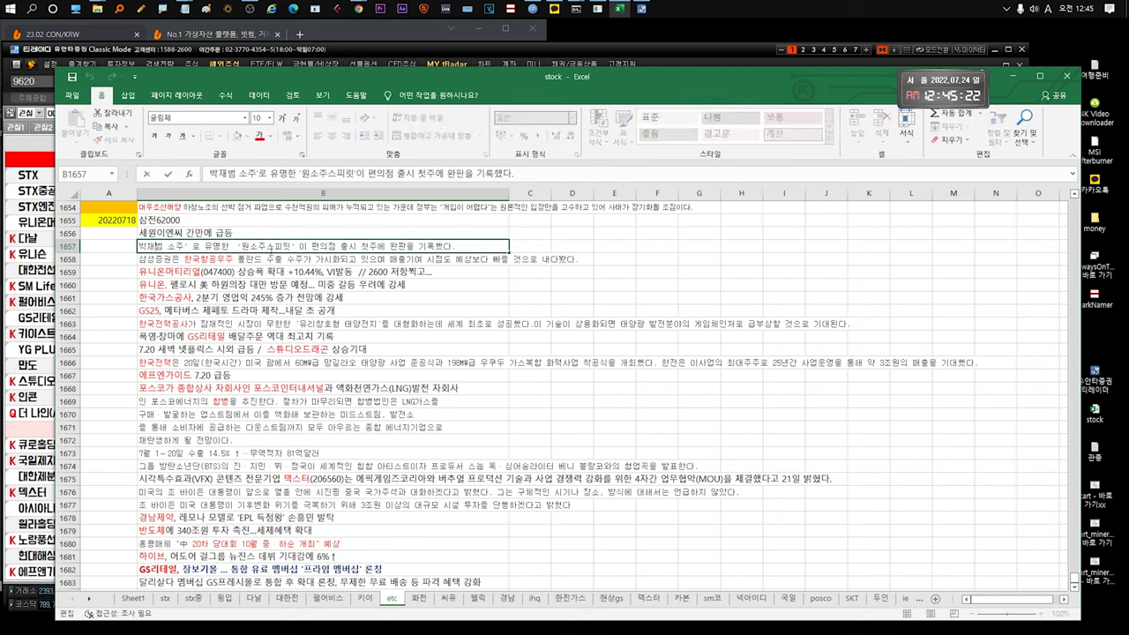
left_click_drag(231, 246, 456, 245)
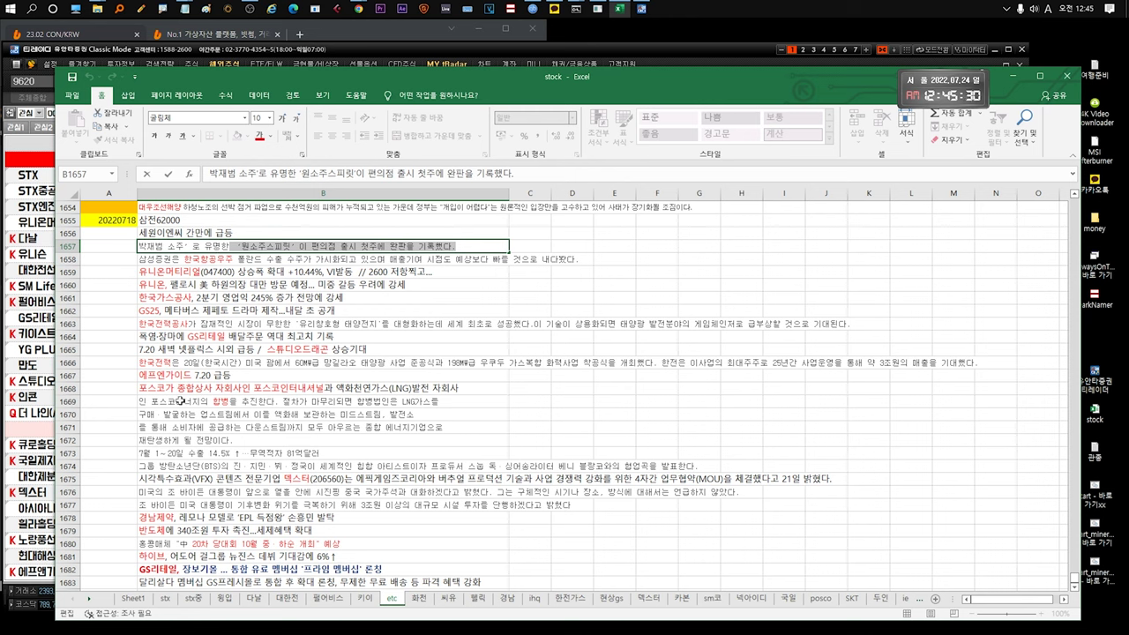
left_click(251, 258)
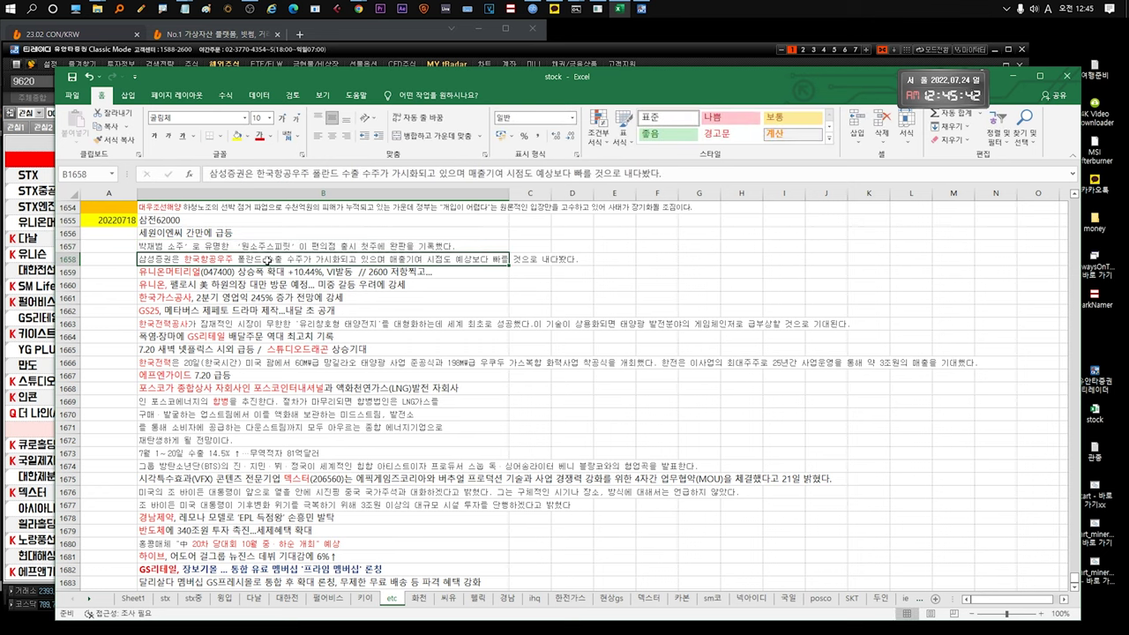
double_click(267, 261)
left_click_drag(267, 261, 422, 261)
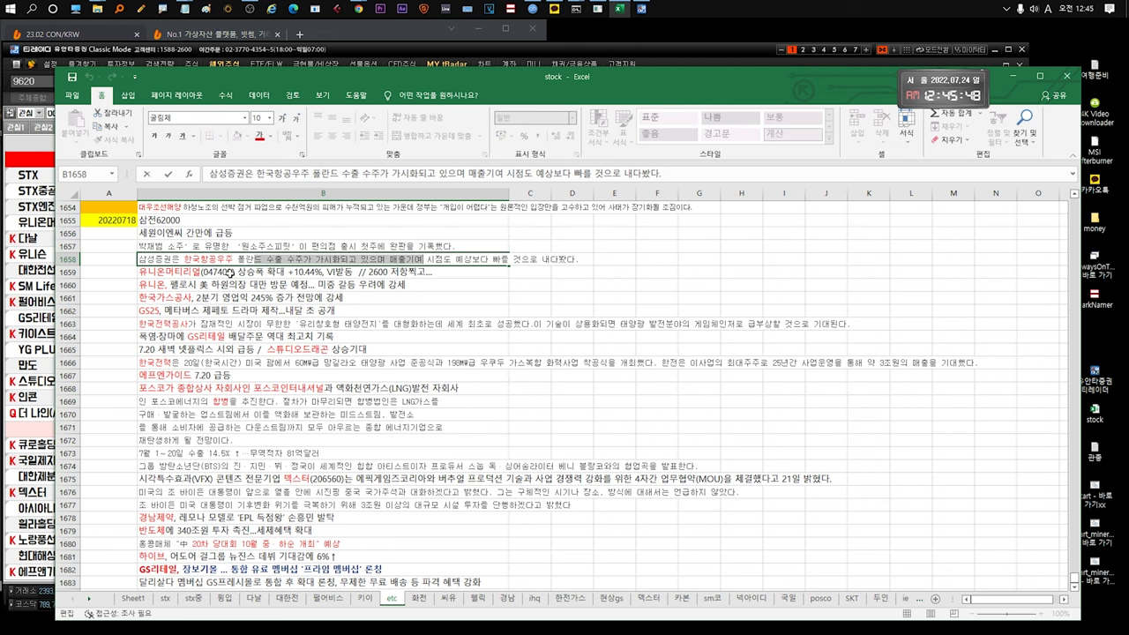
Step: Read the 유니온머티리얼 and 유니온 notes in B1659 and B1660, marking the price-rise text and the Taiwan visit and US-China conflict text
left_click(231, 273)
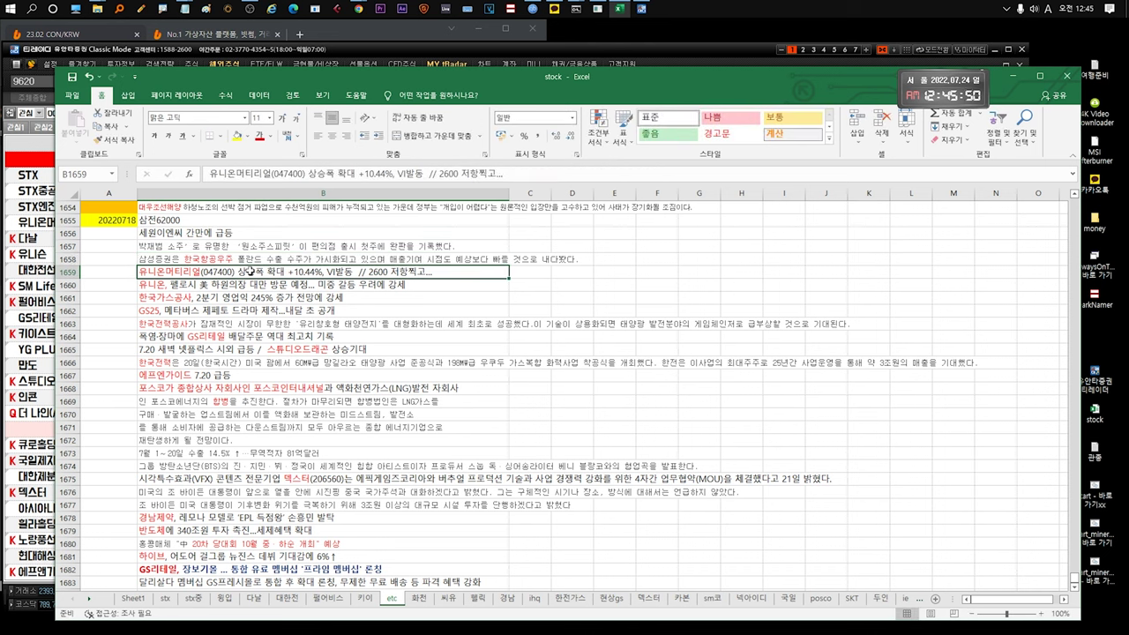
double_click(250, 270)
left_click_drag(284, 272, 139, 271)
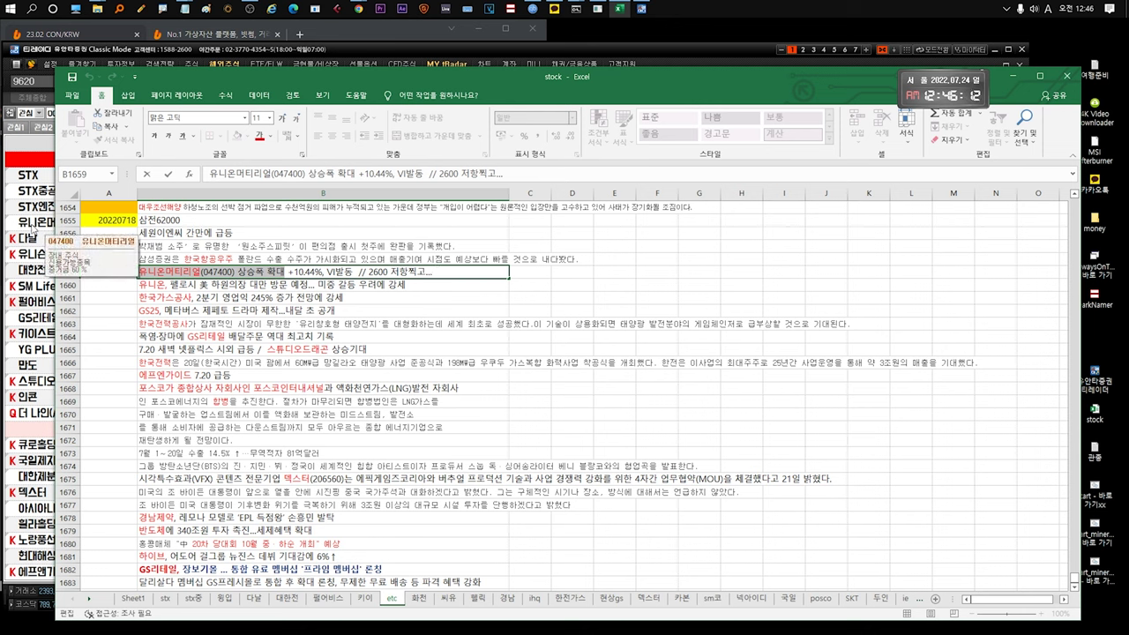
left_click(223, 284)
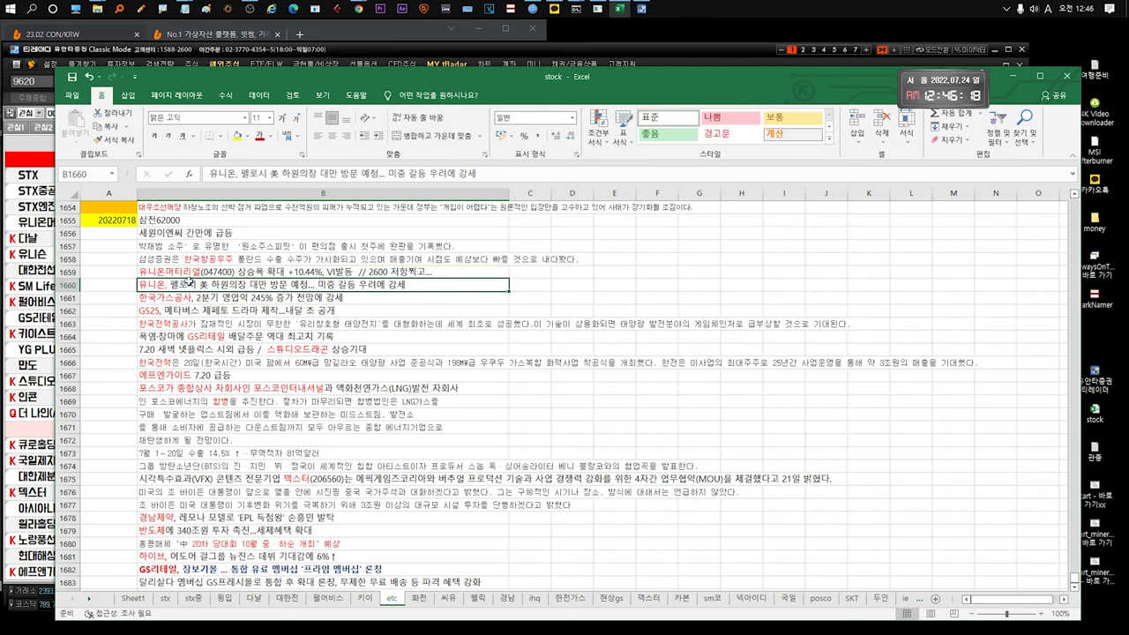
double_click(173, 284)
left_click_drag(171, 284, 309, 284)
left_click(249, 283)
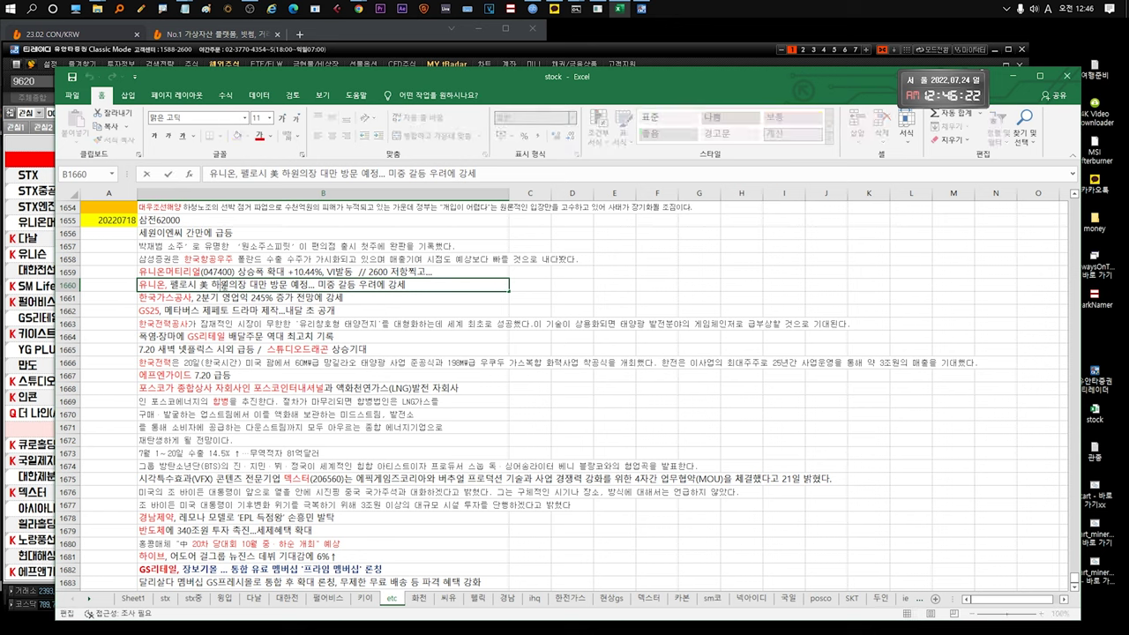
left_click_drag(249, 284, 394, 284)
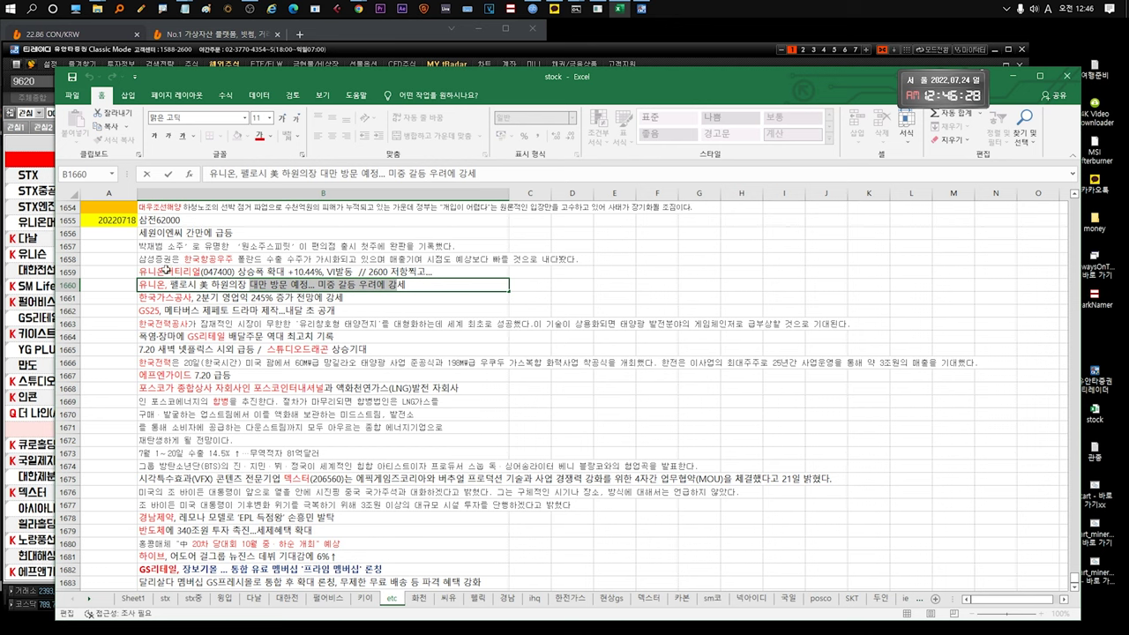
Step: Read the notes in B1661 and B1662, marking the 한국가스공사 second-quarter profit text and the GS25 제페토 drama text
left_click(240, 300)
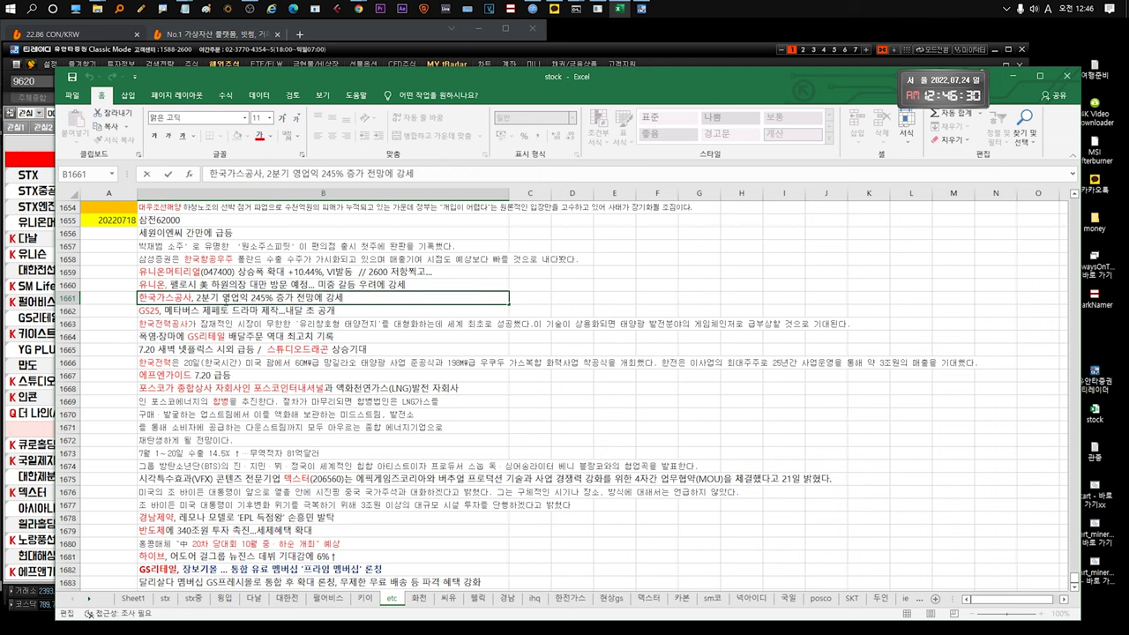
left_click(255, 308)
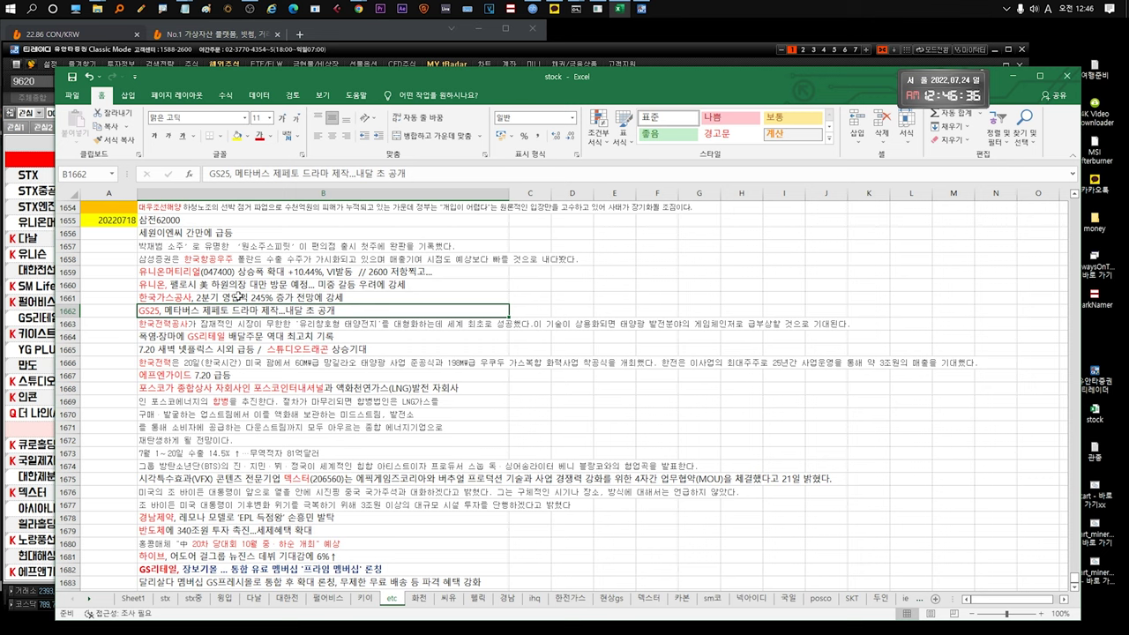
left_click(243, 298)
double_click(243, 298)
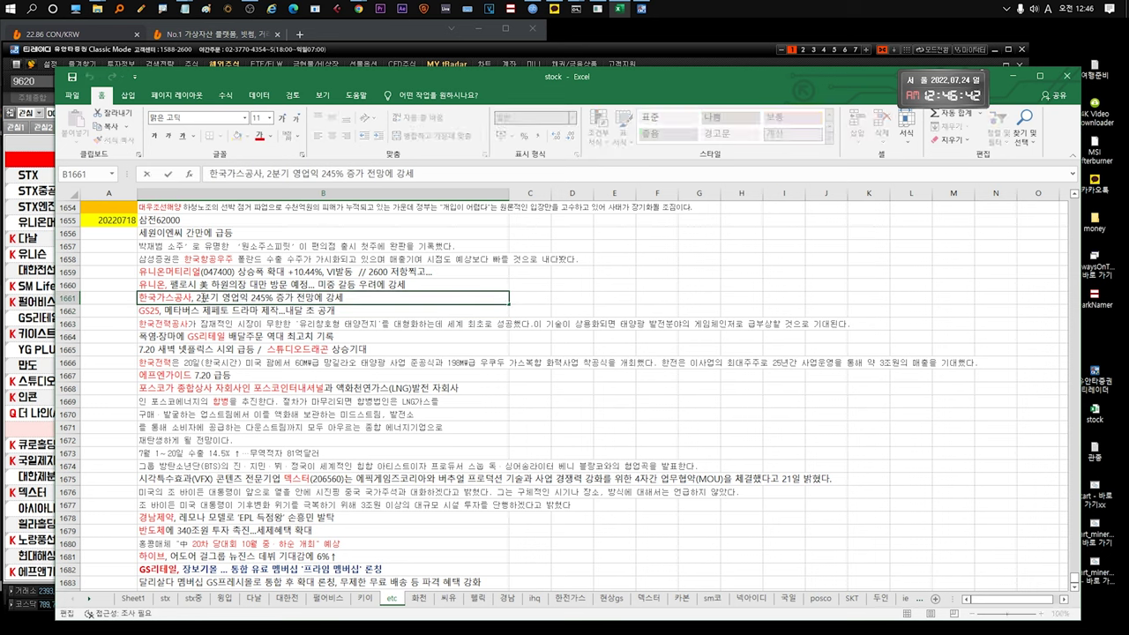
left_click_drag(203, 298, 346, 298)
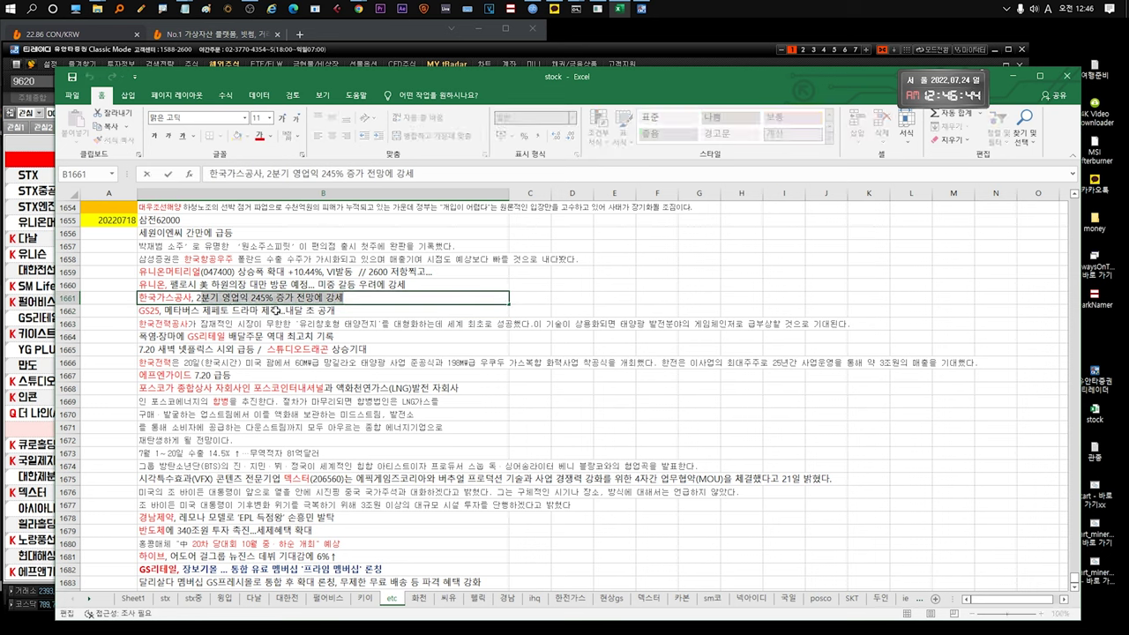
left_click(275, 310)
left_click_drag(341, 311, 202, 311)
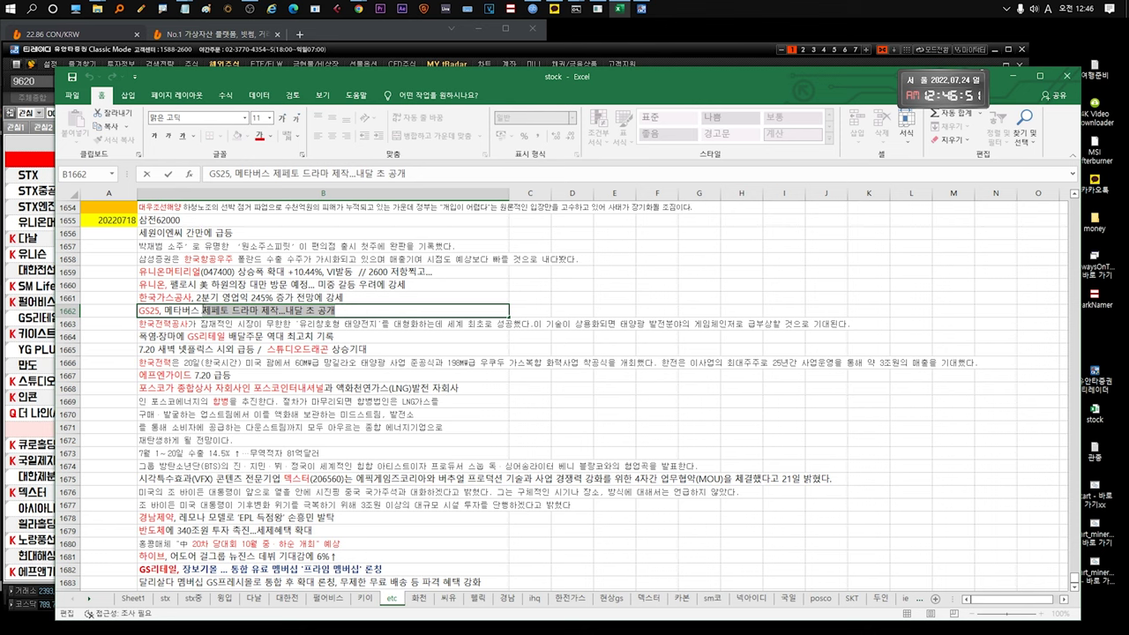
Step: Read the 한국전력공사 solar cell note in B1663, marking the solar power game-changer phrase and the company name
left_click(231, 325)
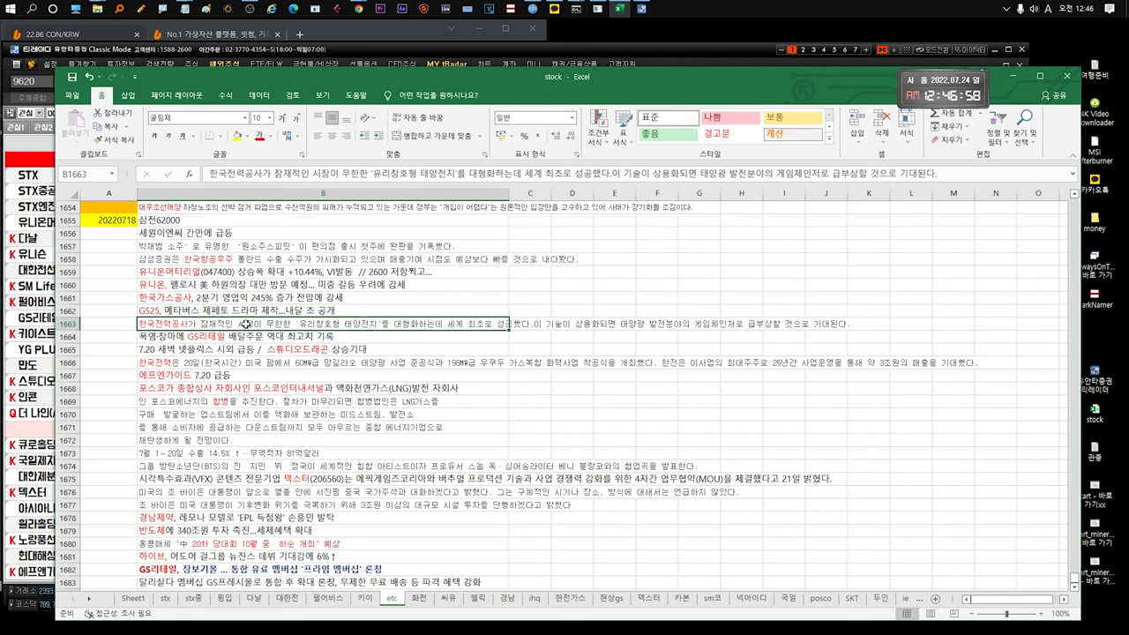
double_click(246, 324)
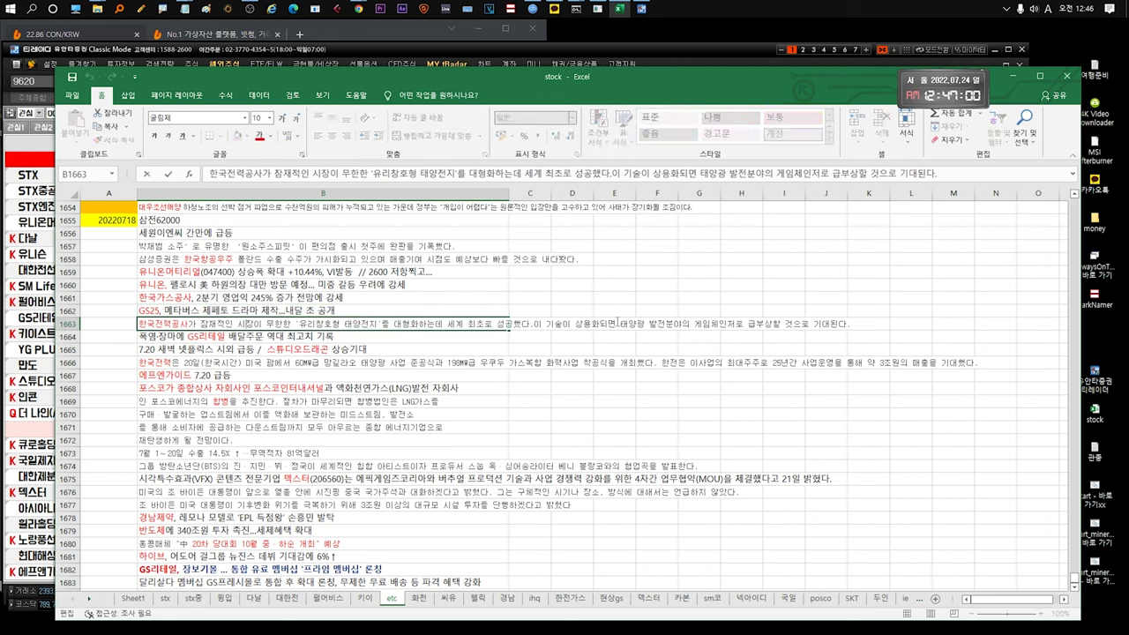
left_click_drag(617, 322, 727, 321)
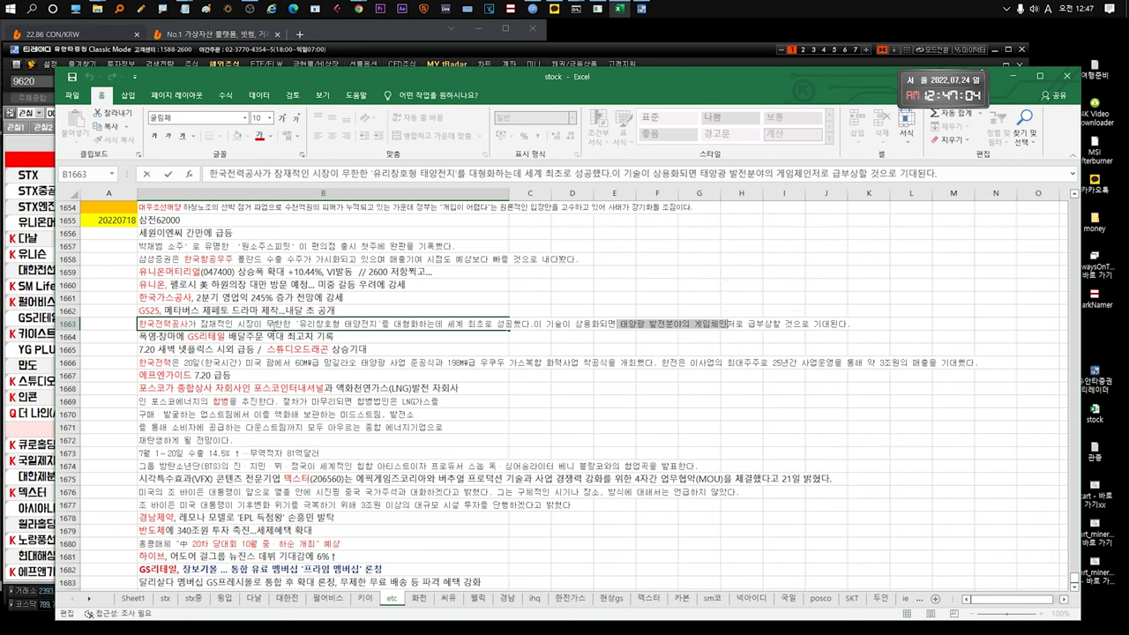
left_click(276, 324)
left_click_drag(202, 324, 139, 323)
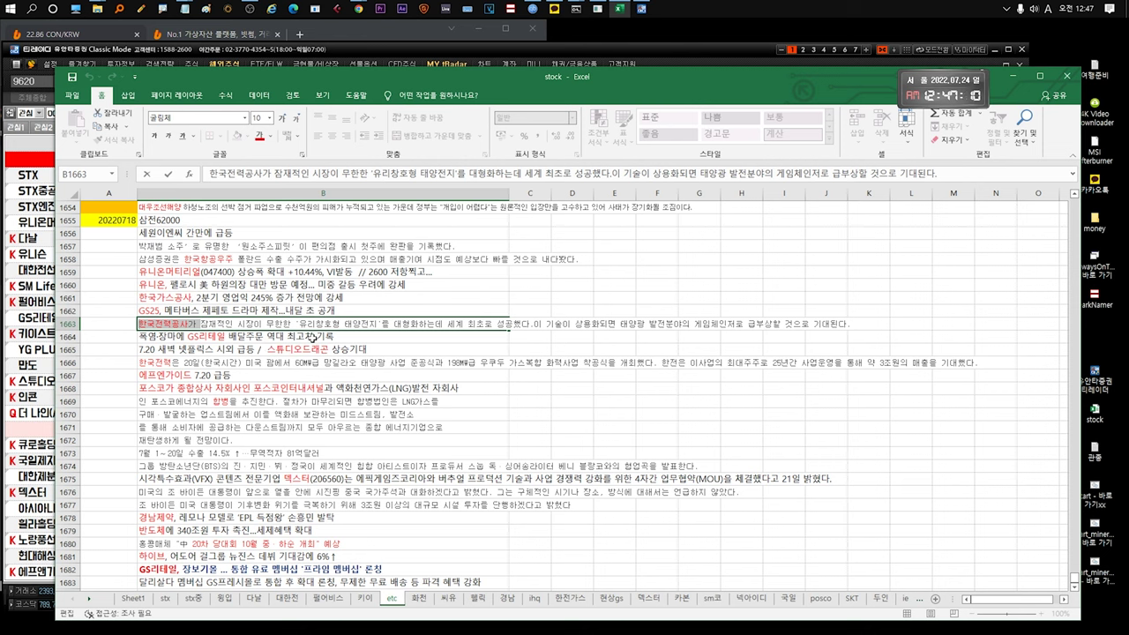
Step: Read the GS리테일 delivery order note in B1664, marking its whole text
left_click(313, 337)
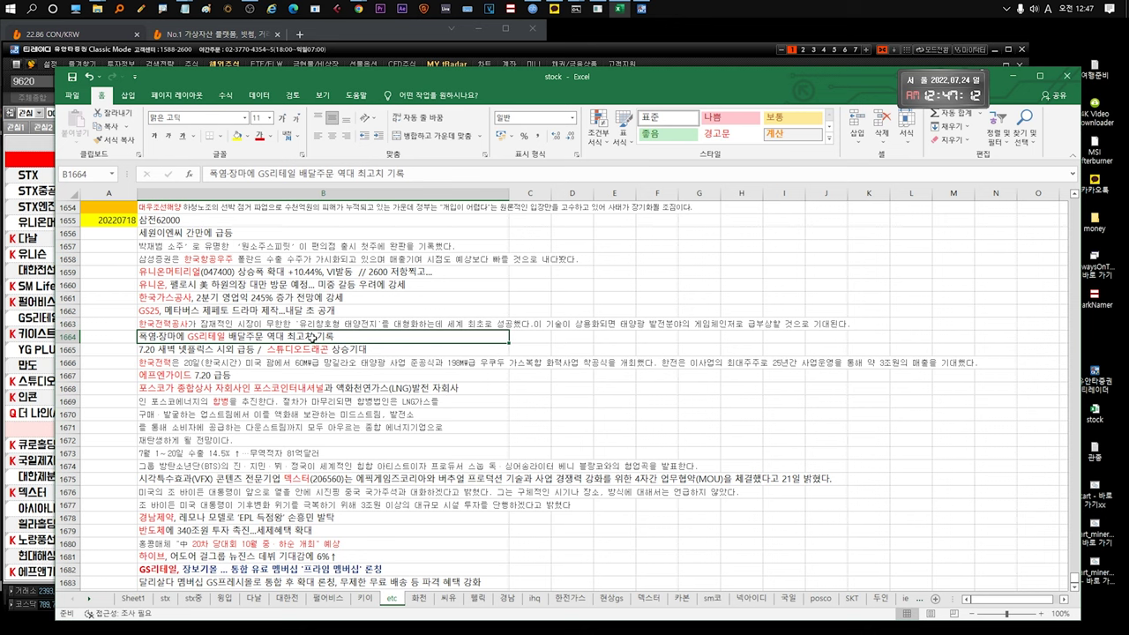
double_click(313, 337)
left_click_drag(344, 338, 106, 314)
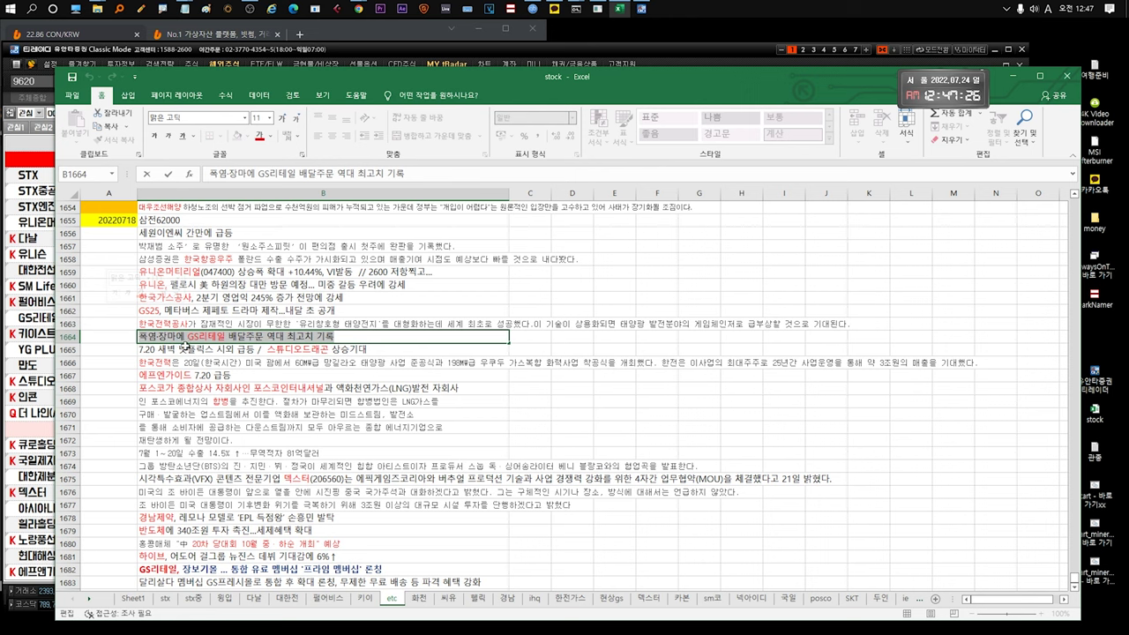
left_click(124, 336)
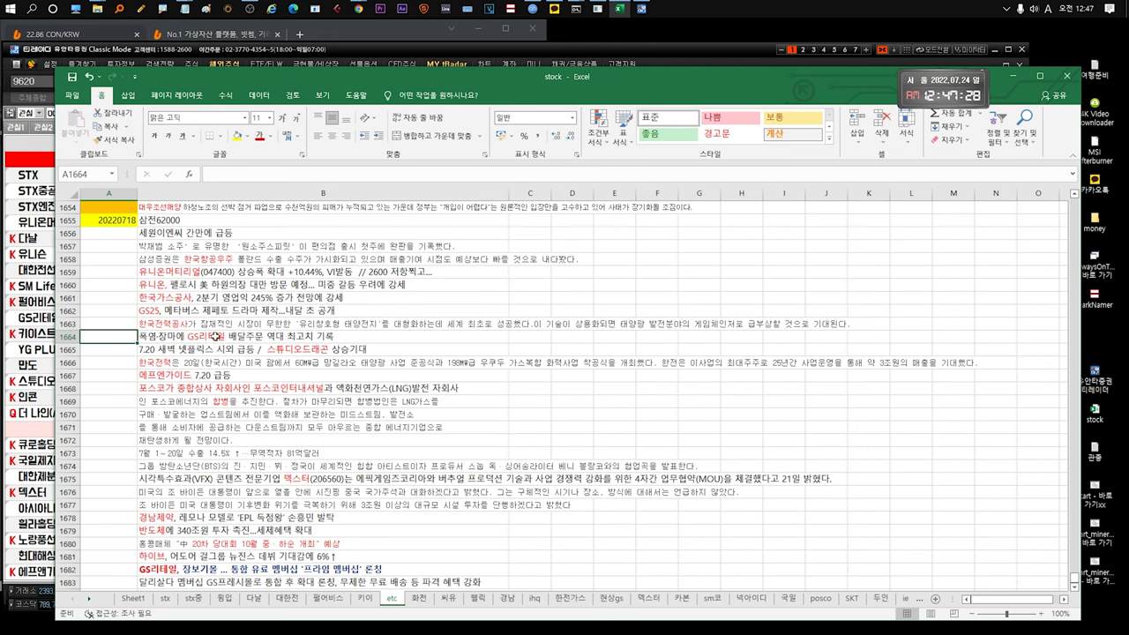
double_click(335, 336)
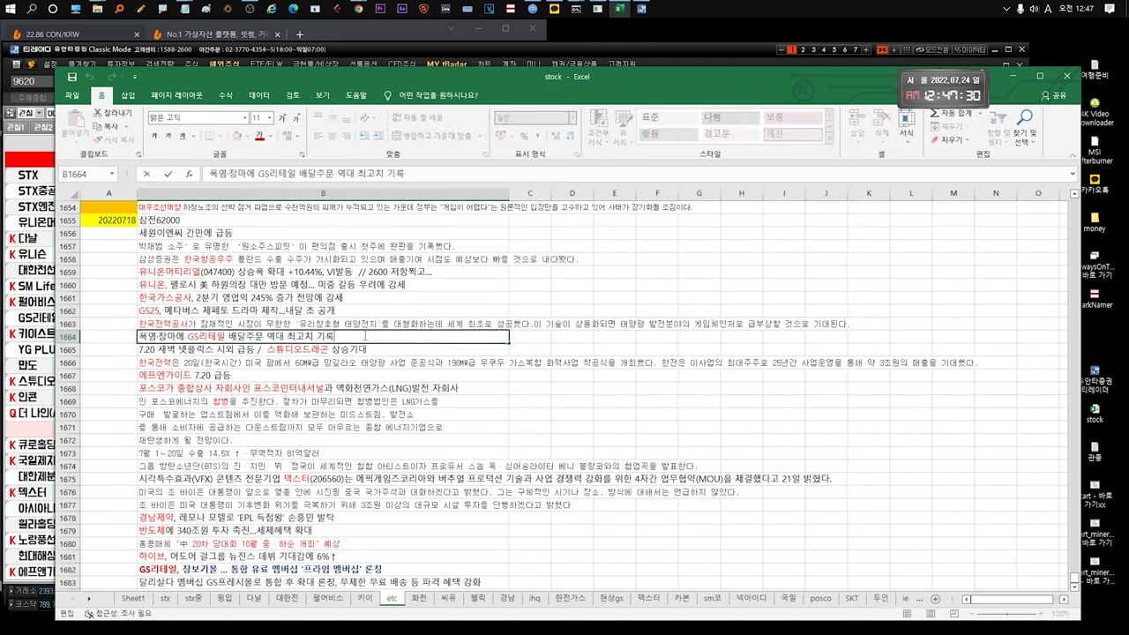
left_click_drag(364, 336, 134, 336)
left_click(99, 336)
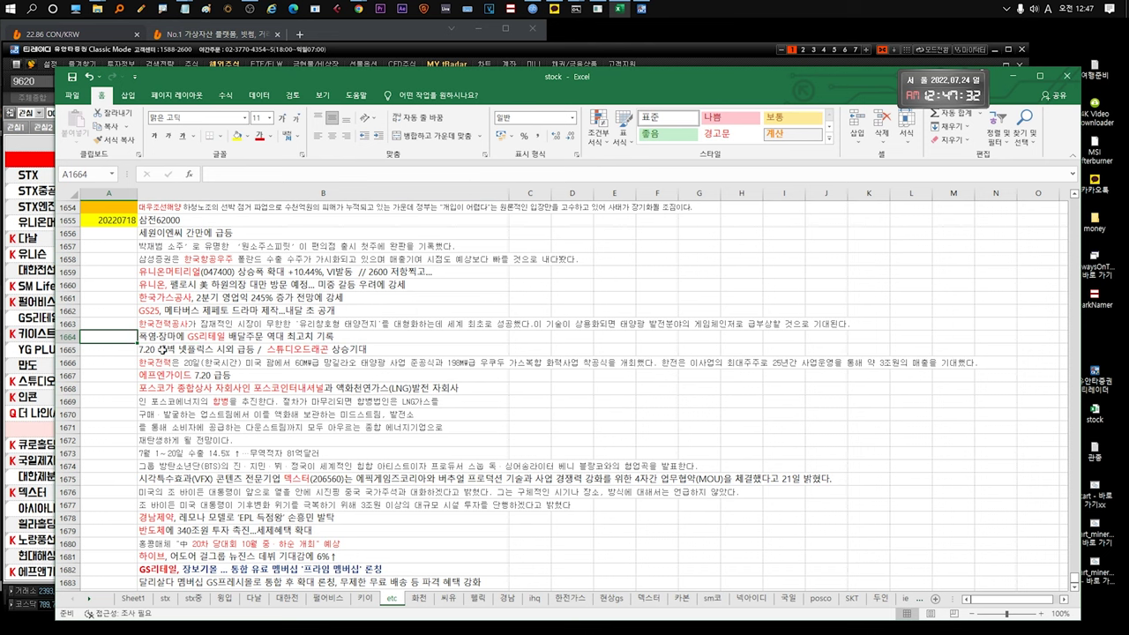
Step: Read the 7.20 note in B1665, marking the 넷플릭스 after-hours surge text and the 스튜디오드래곤 text
double_click(240, 352)
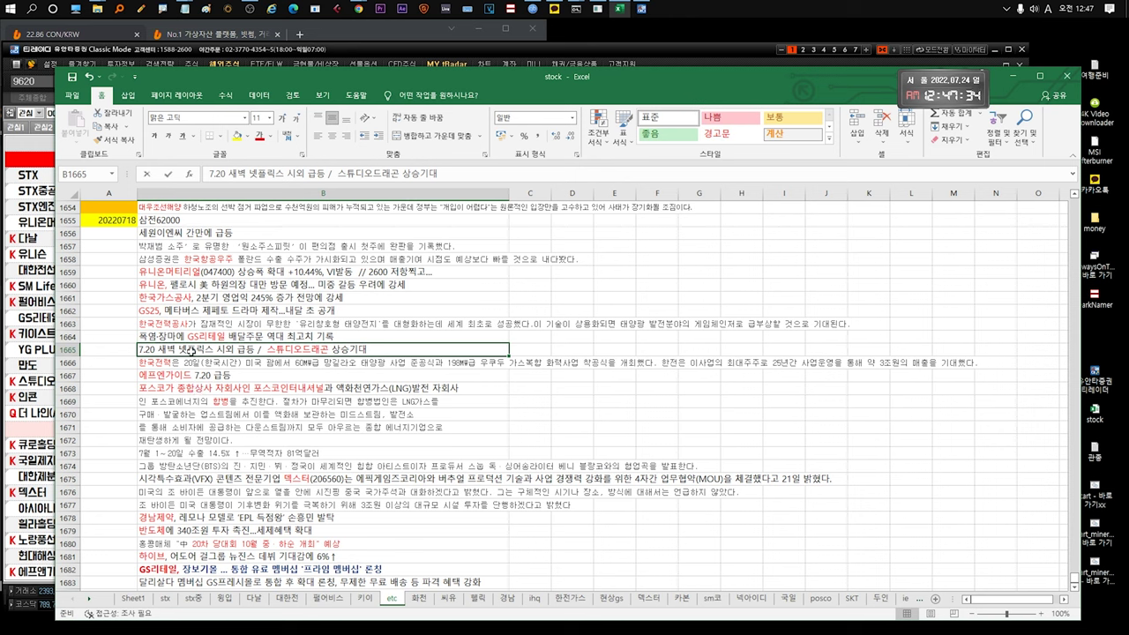
left_click_drag(253, 349, 138, 350)
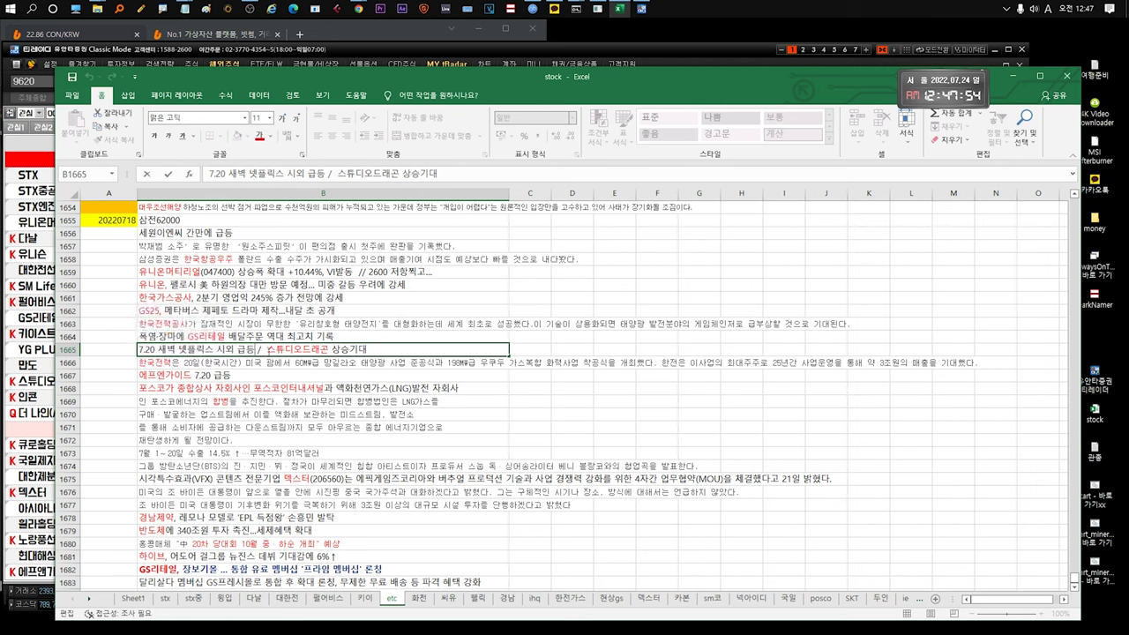
left_click_drag(268, 350, 401, 350)
left_click(394, 351)
Step: Read the notes in B1666 and B1667, marking the 한국전력 25-year Guam project revenue text and the whole 에프엔가이드 7.20 entry
left_click(212, 359)
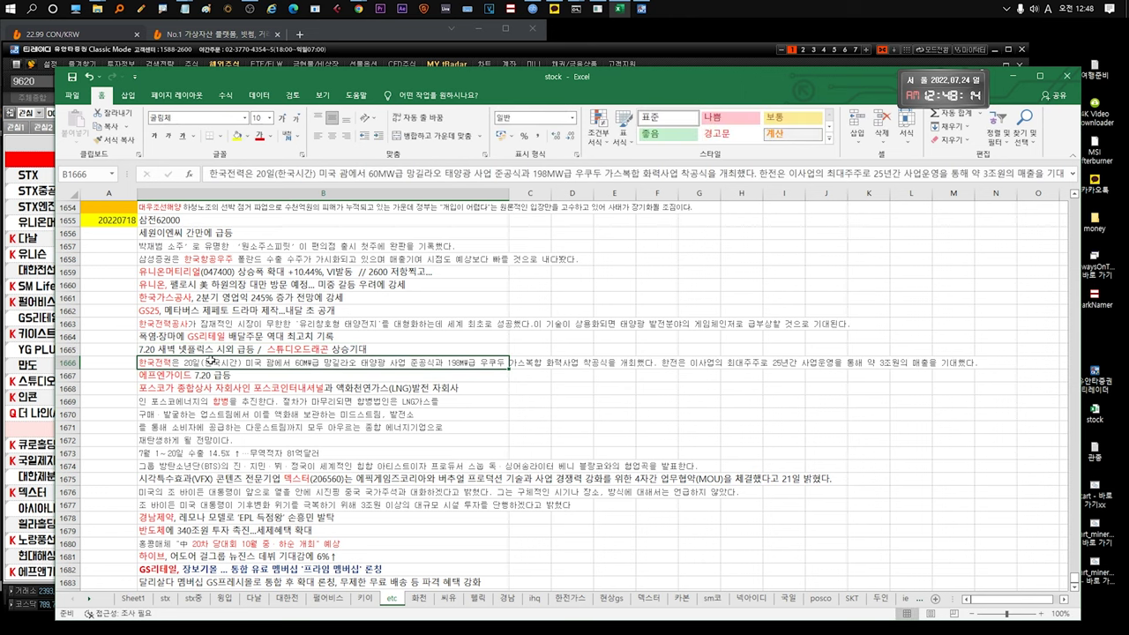
double_click(292, 365)
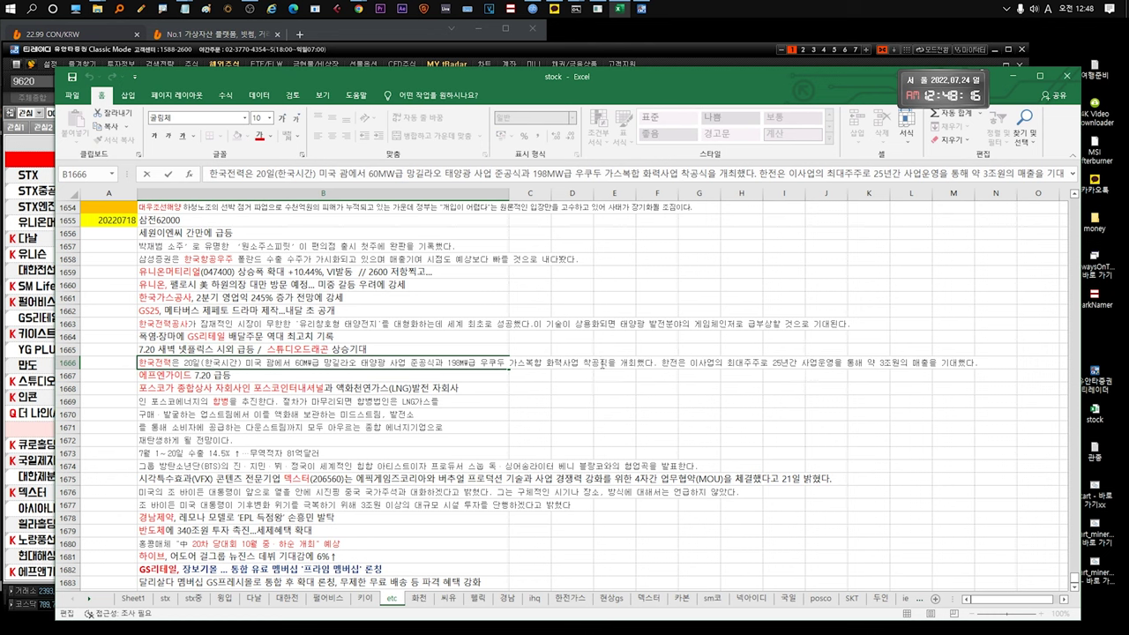
left_click_drag(689, 363, 982, 363)
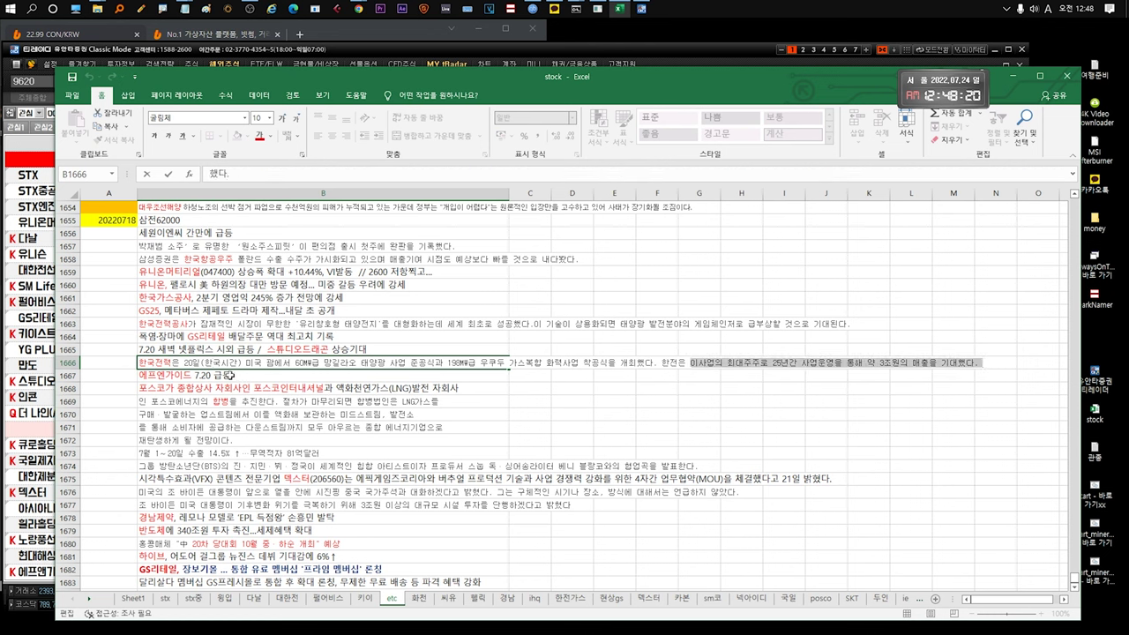
left_click(231, 376)
left_click(174, 388)
double_click(212, 374)
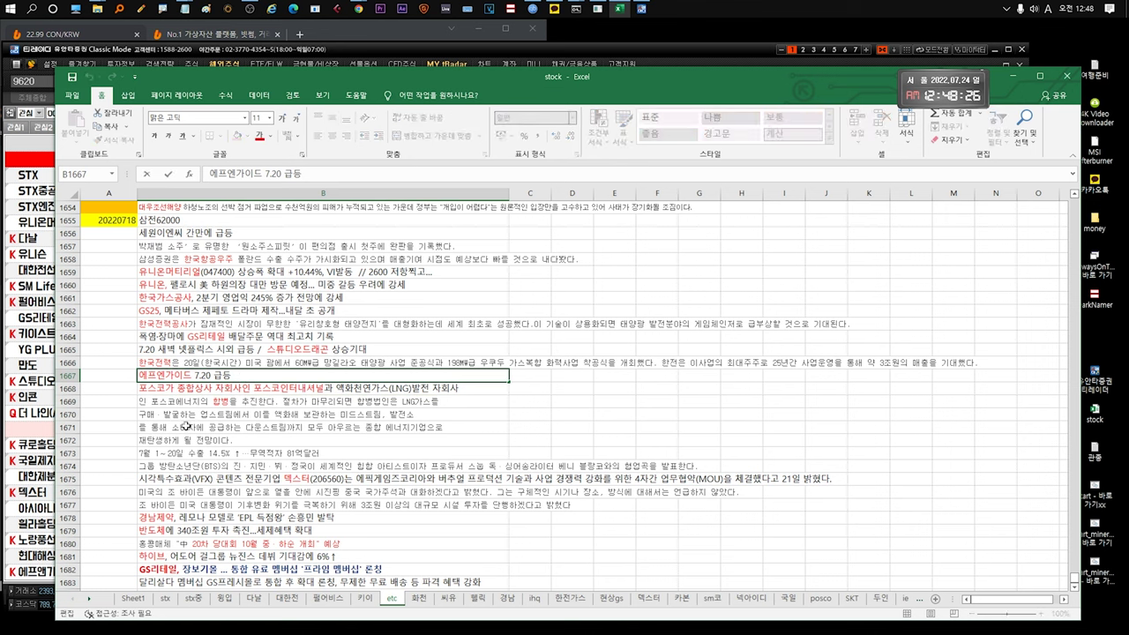
left_click_drag(240, 373, 138, 375)
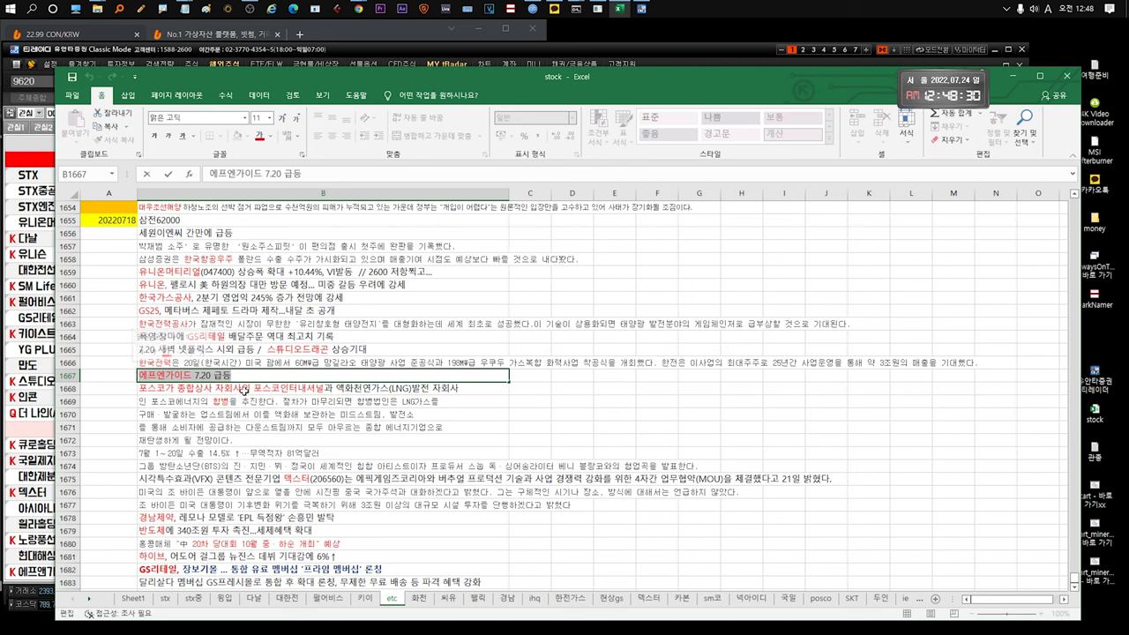
Step: Read the 포스코 merger note in B1668, marking 포스코인터내셔널, and move on to the continuation in B1669
left_click(227, 388)
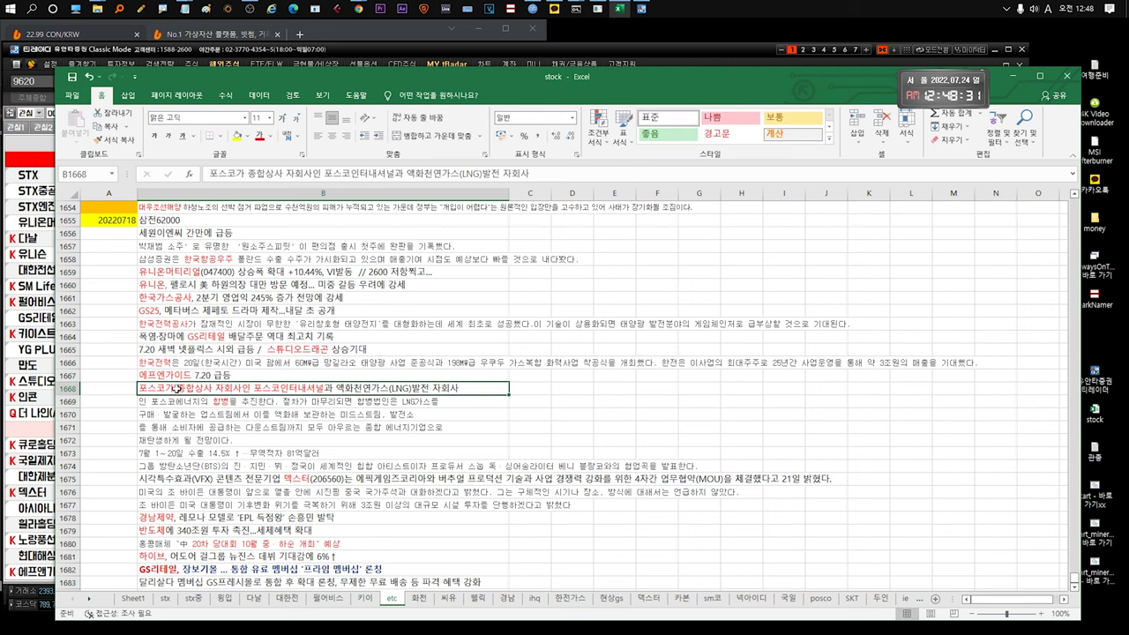
double_click(202, 388)
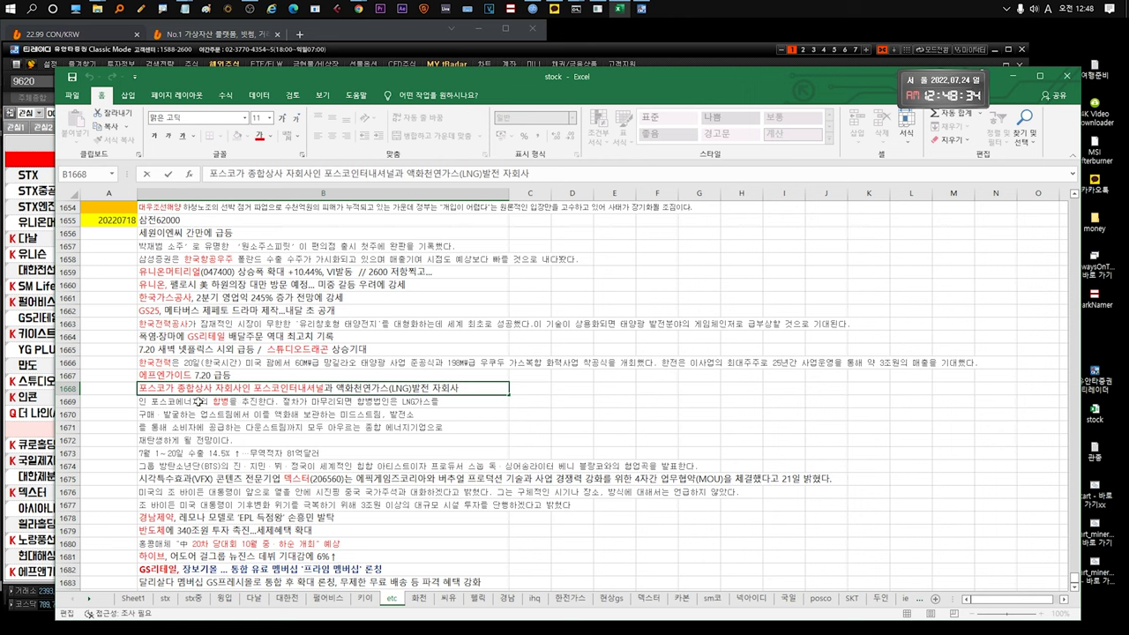
left_click_drag(167, 389, 130, 389)
left_click_drag(253, 389, 325, 388)
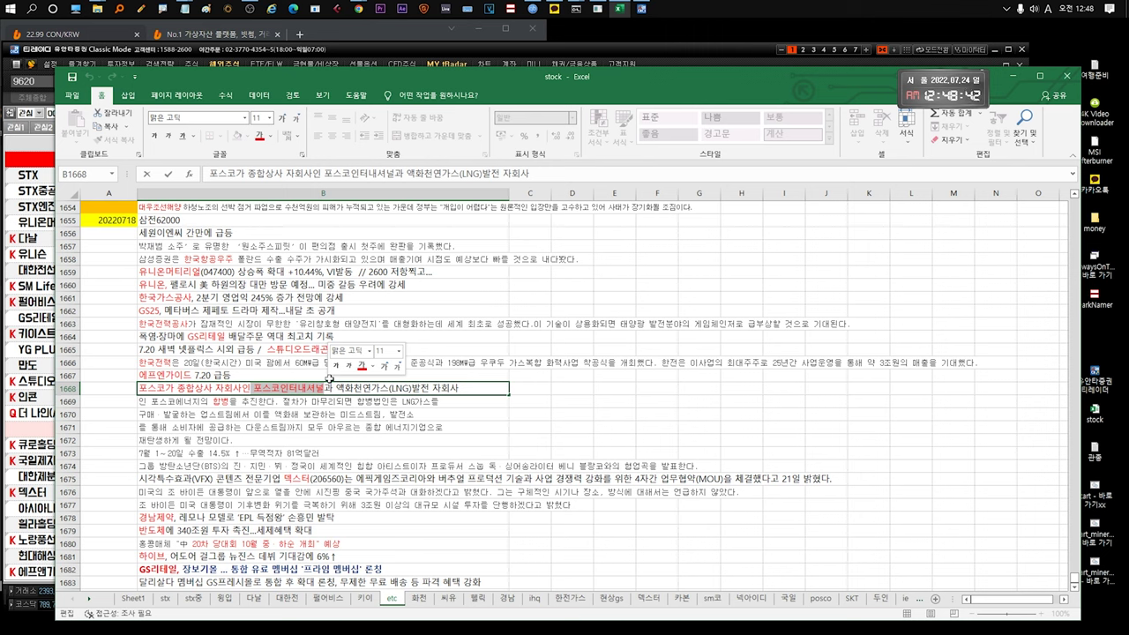
key("Return")
key("Return")
key("Return")
key("Return")
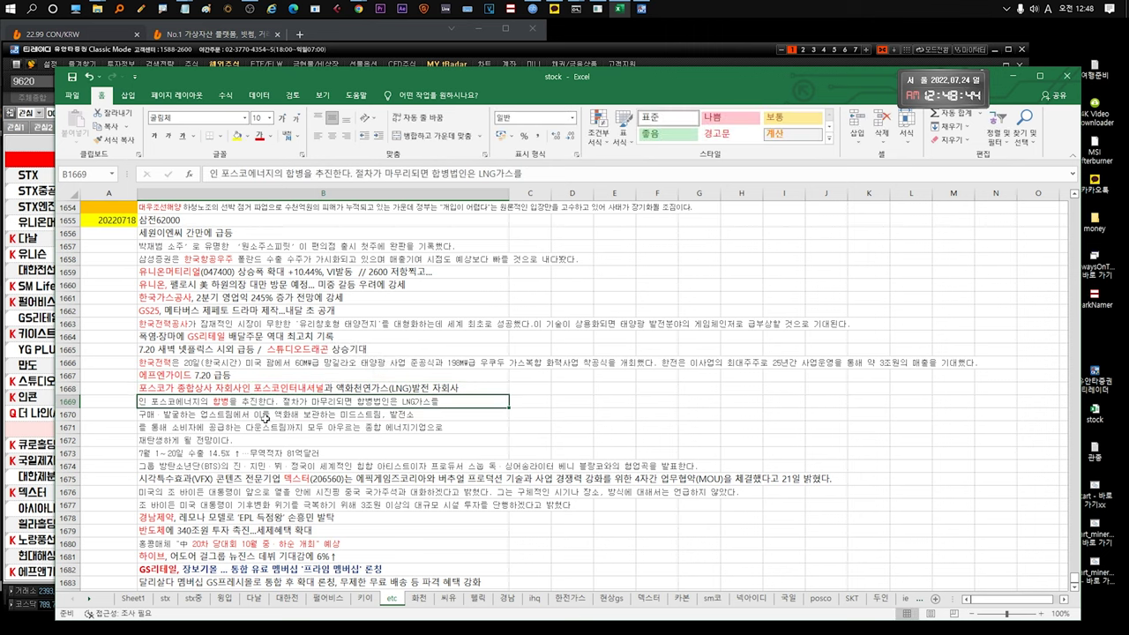
Step: Read the rest of the 포스코에너지 merger note, going back up its rows and finishing at B1672
key("Up")
key("Up")
key("Up")
left_click(154, 441)
Step: Read the July 1~20 export note in B1673, marking the 무역적자 81억달러 text
left_click(211, 454)
scroll(211, 454, "down", 1)
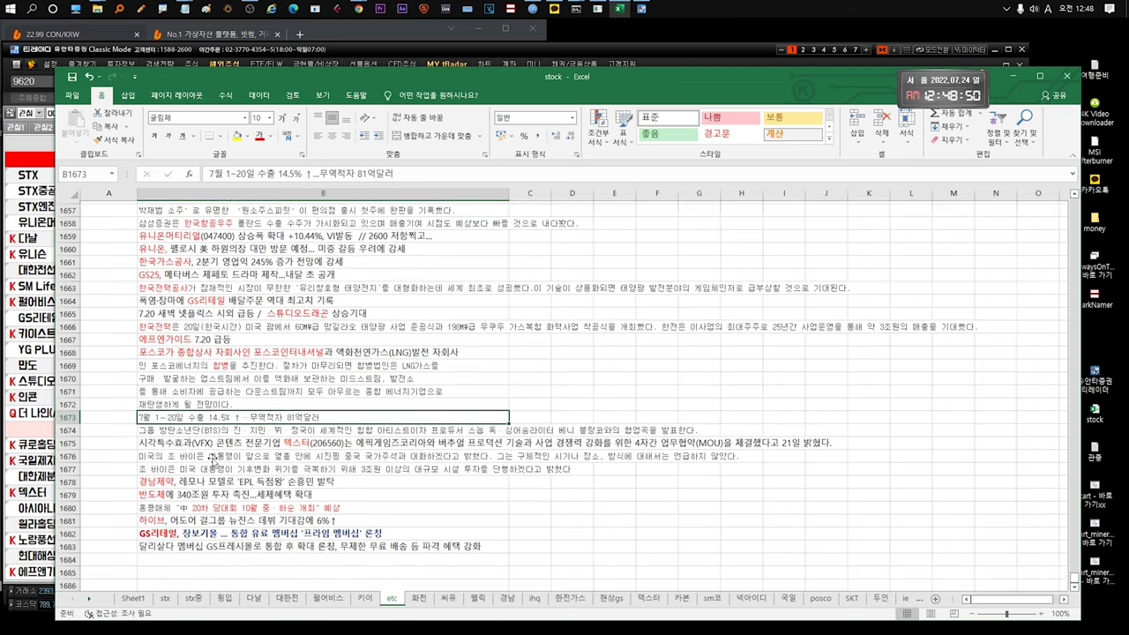
double_click(321, 414)
left_click_drag(321, 413, 249, 414)
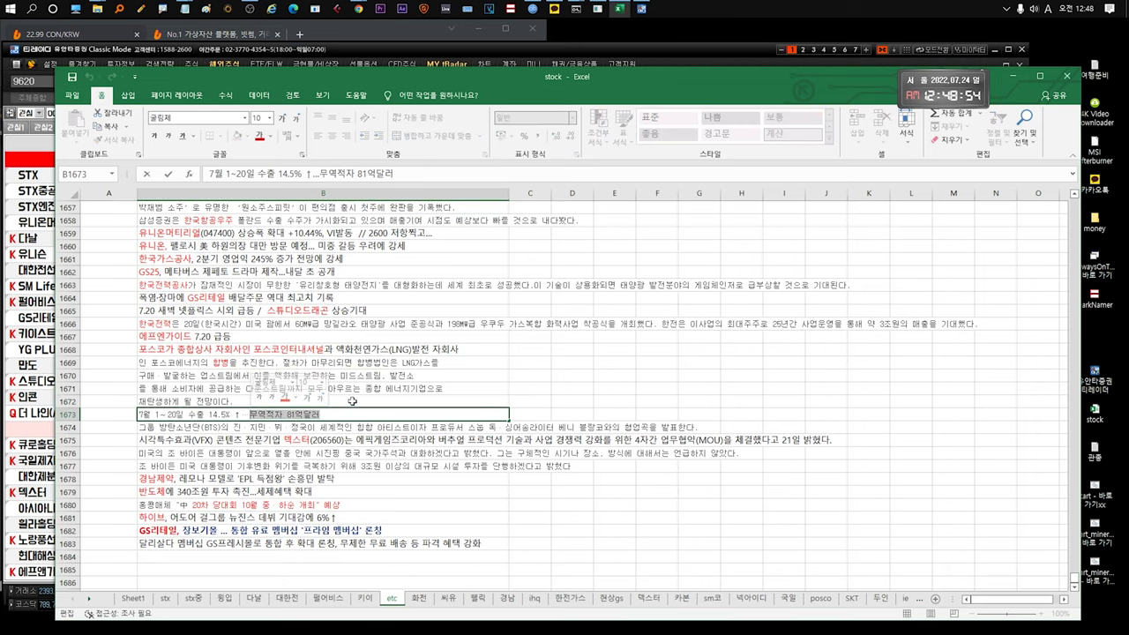
left_click(357, 414)
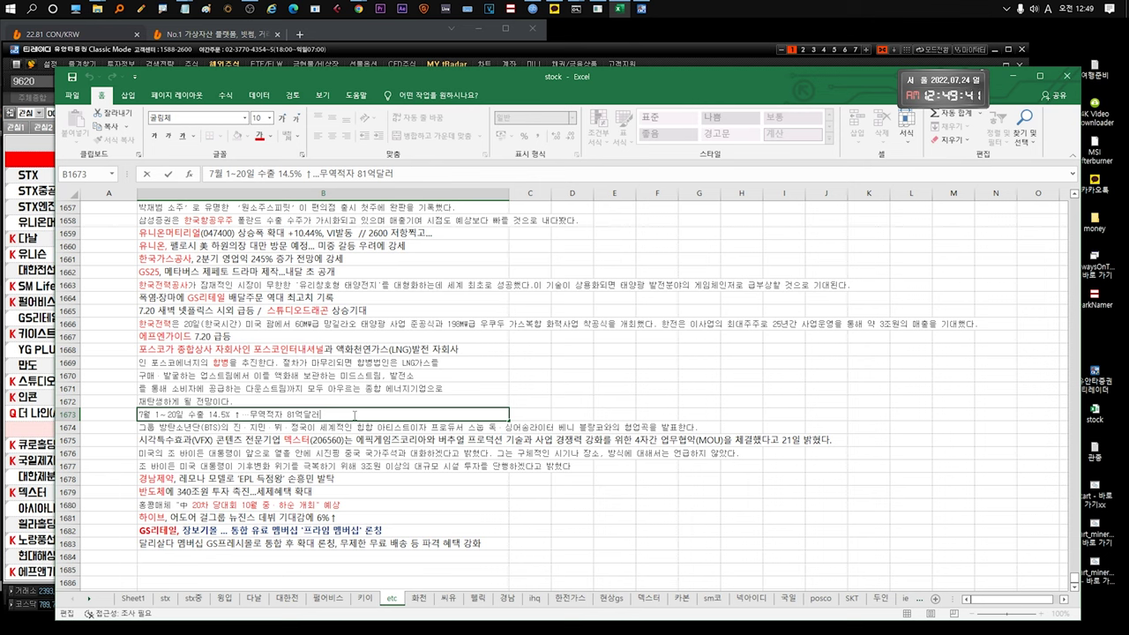
Step: Read the 방탄소년단(BTS) collaboration note in B1674, marking the group name and the text from the member names to the end
right_click(162, 427)
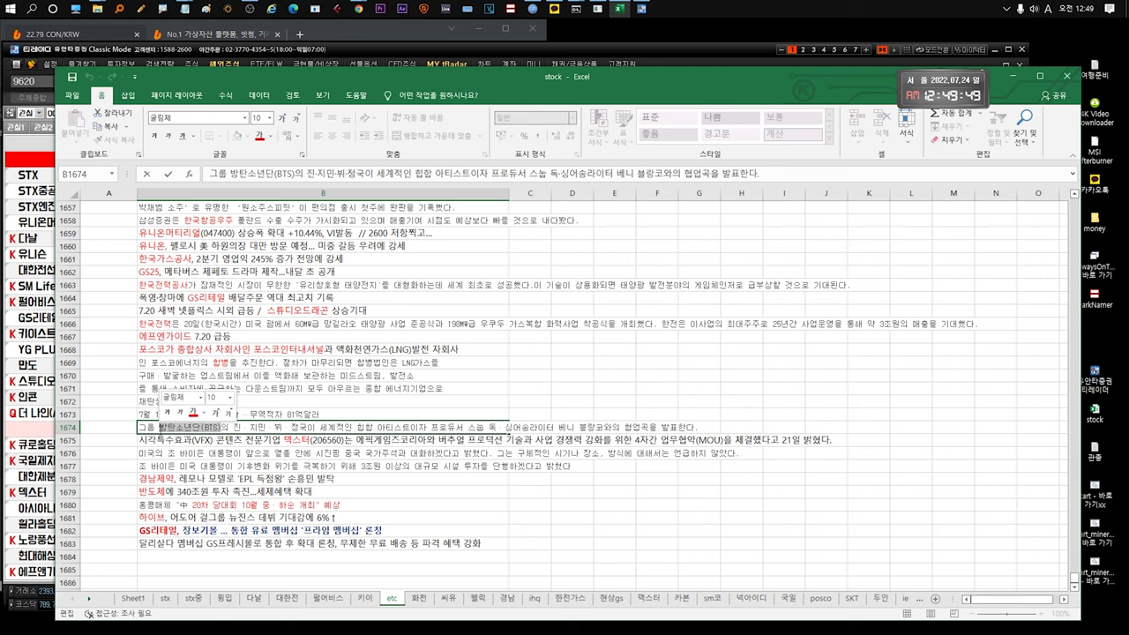
key("Escape")
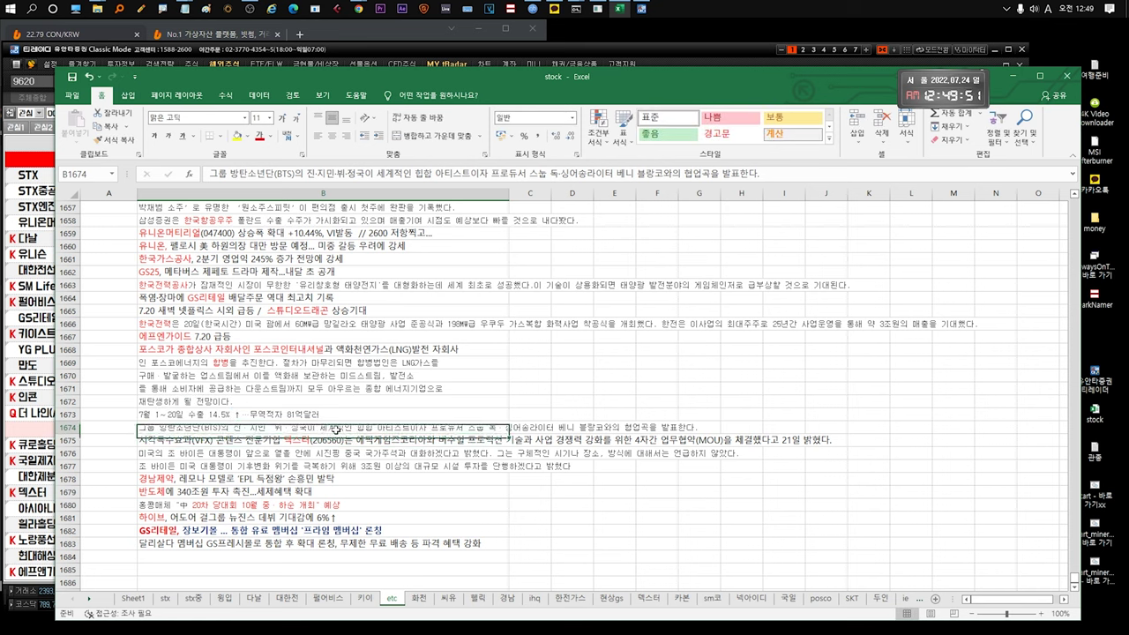
double_click(385, 428)
left_click_drag(228, 428, 698, 430)
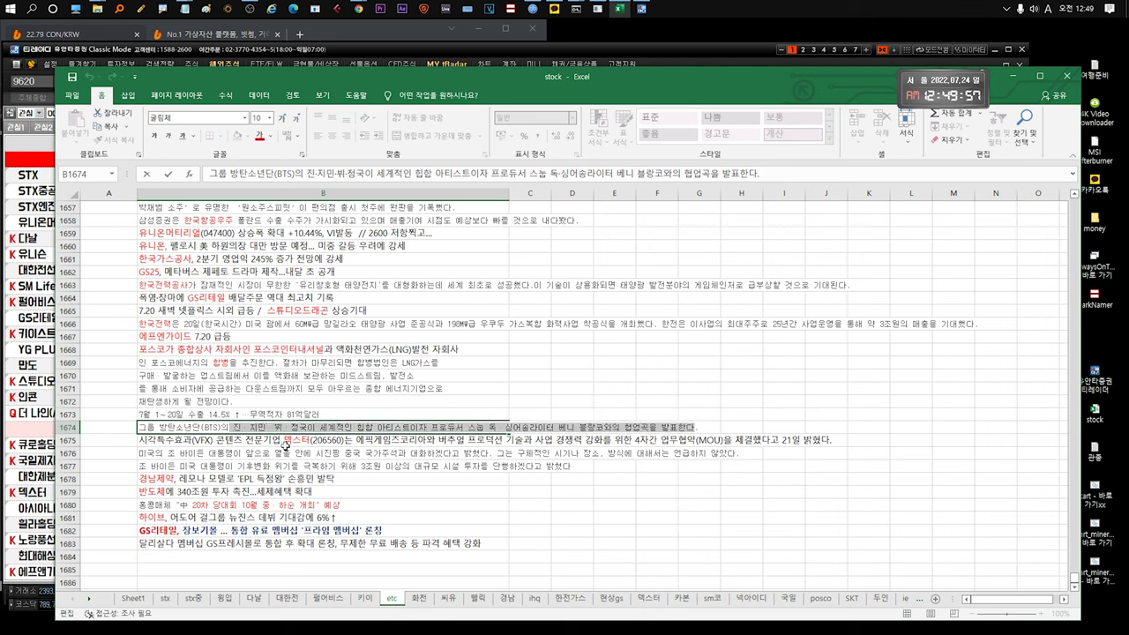
key("Return")
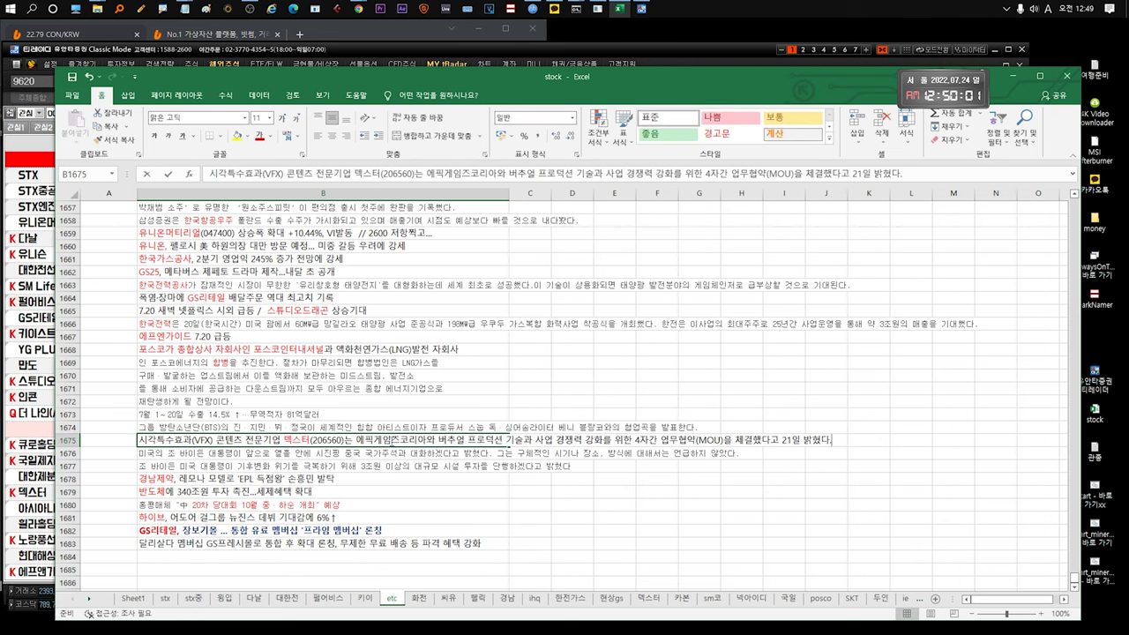
Step: Read the 덱스터 MOU note in B1675, marking the four-party agreement text and the 에픽게임즈코리아와 버추얼 프로덕션 text
double_click(352, 439)
left_click_drag(608, 438, 813, 439)
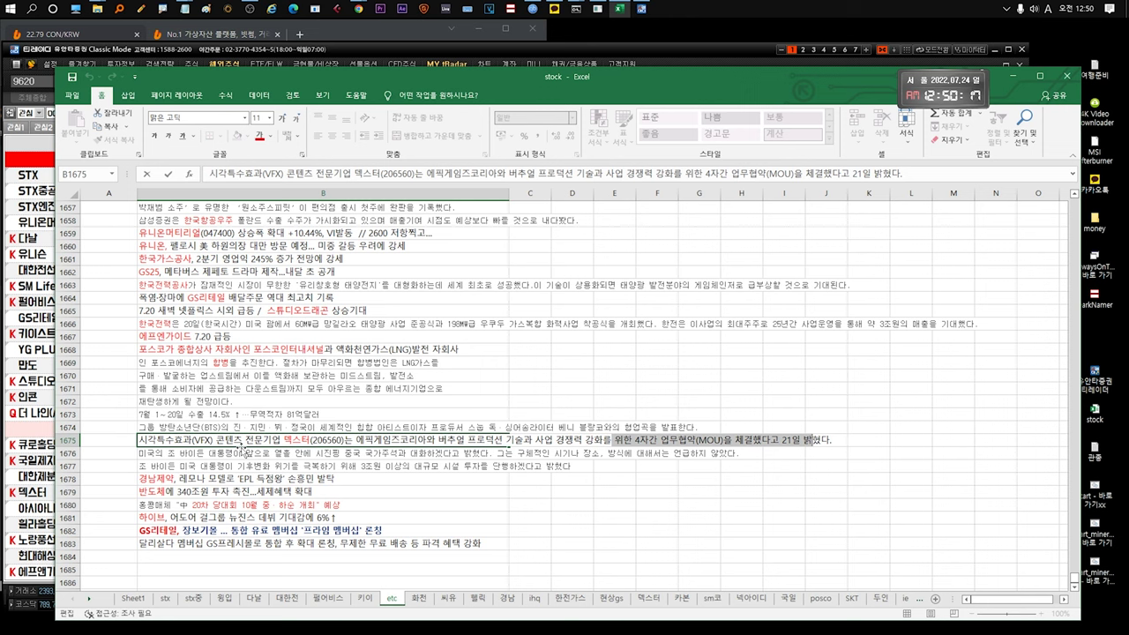
left_click(275, 452)
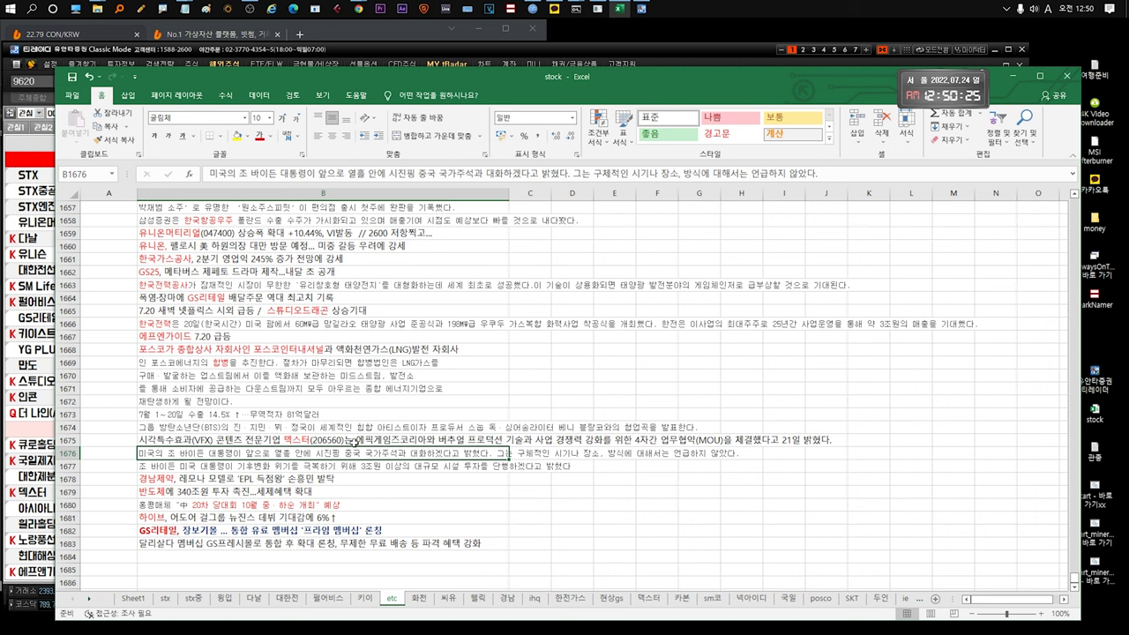
left_click(352, 440)
double_click(359, 440)
left_click_drag(354, 440, 503, 440)
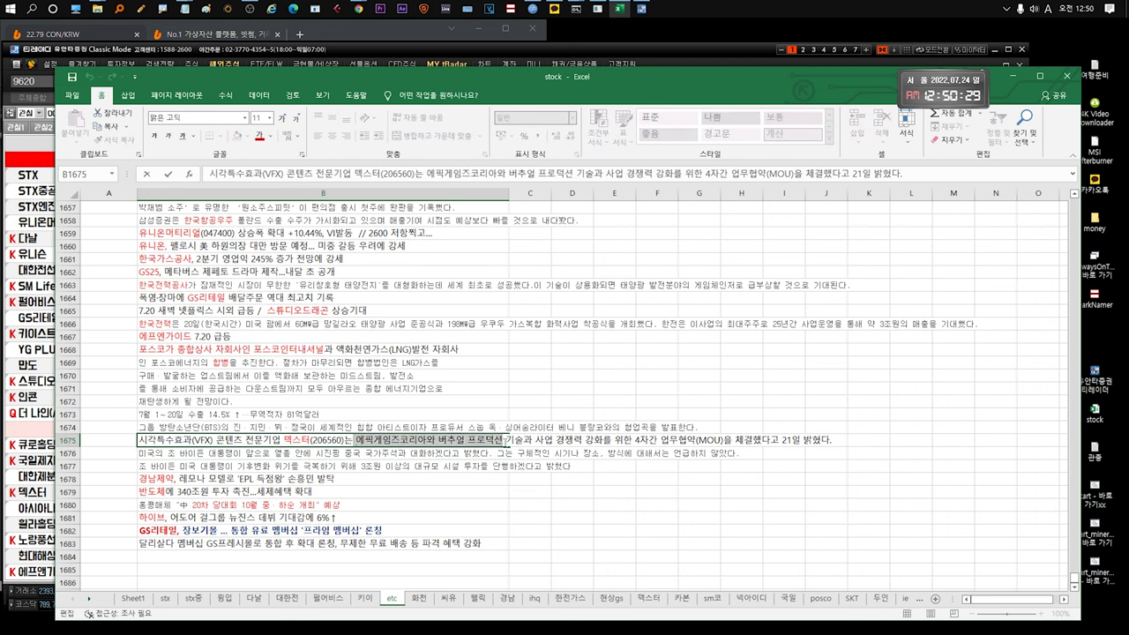
left_click(463, 455)
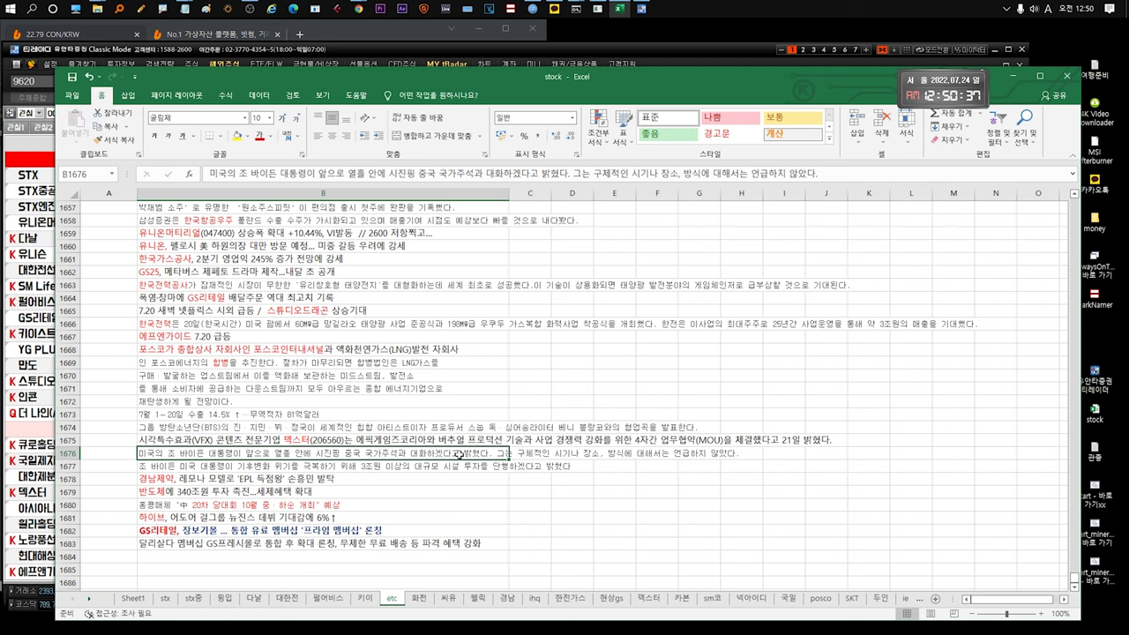
left_click(404, 441)
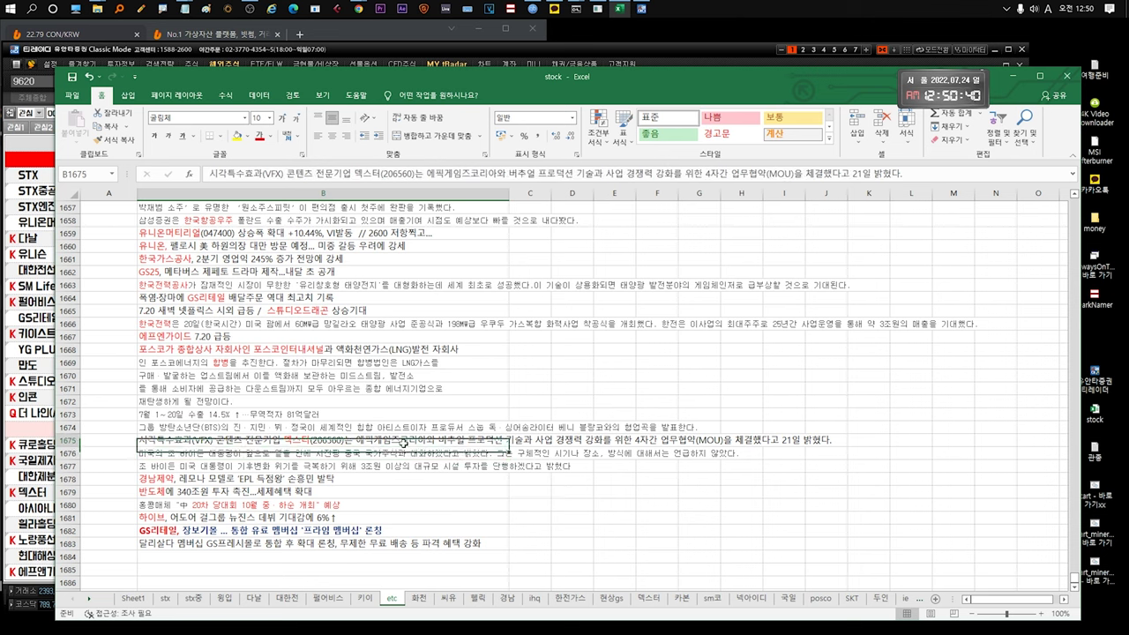
left_click(169, 454)
left_click(125, 441)
left_click(114, 452)
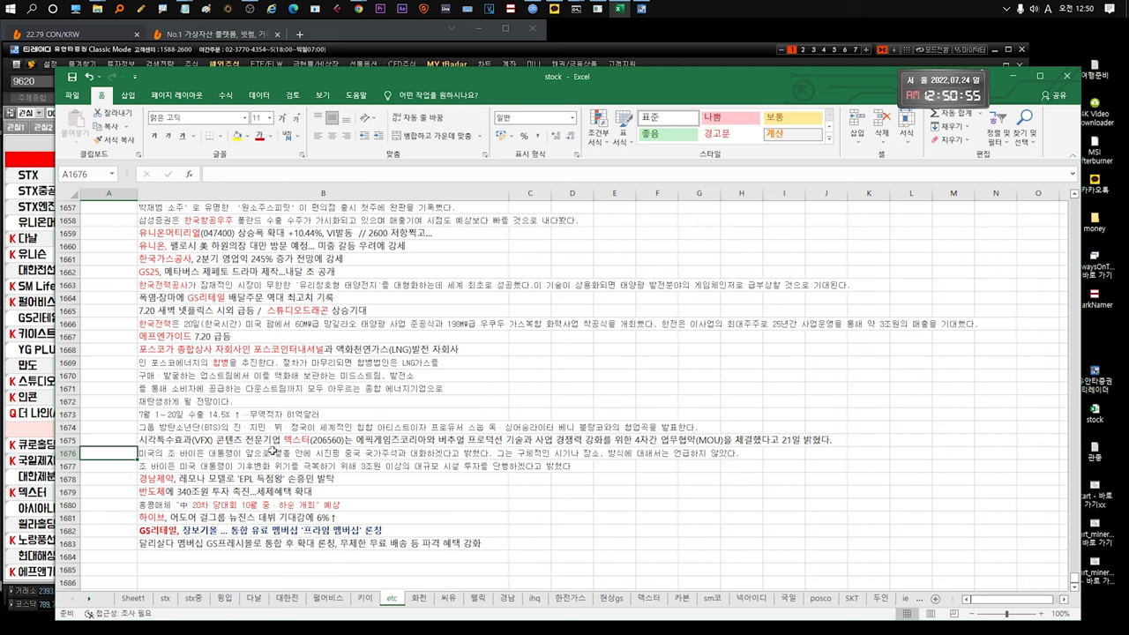
Step: Read the note on Biden's planned talks with 시진핑 in B1676, marking nearly the whole text
left_click(369, 449)
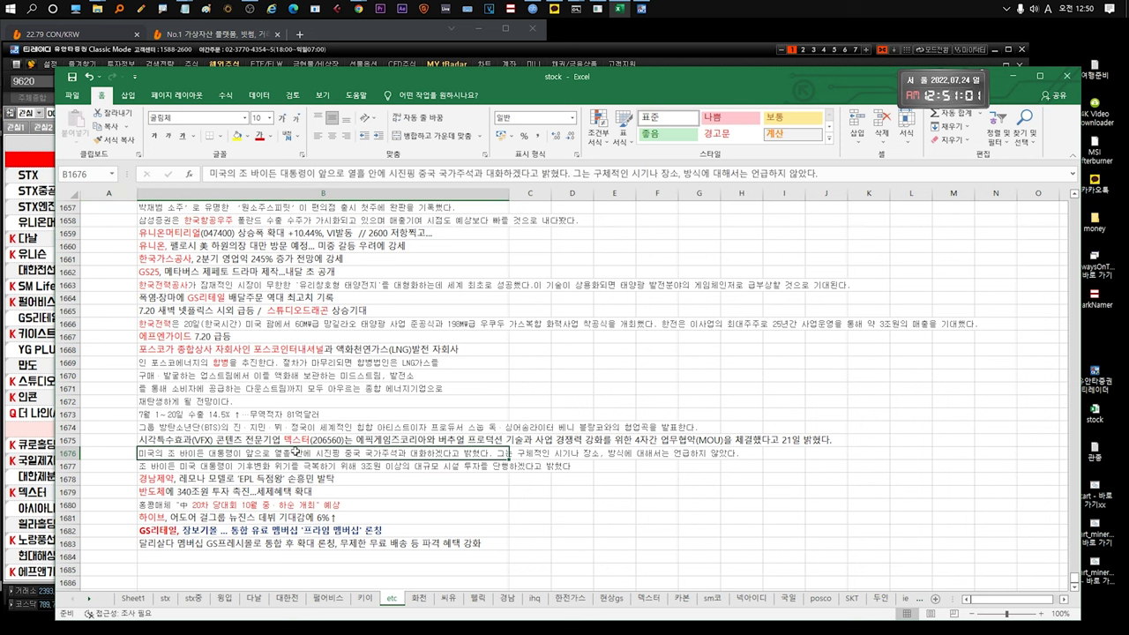
double_click(169, 451)
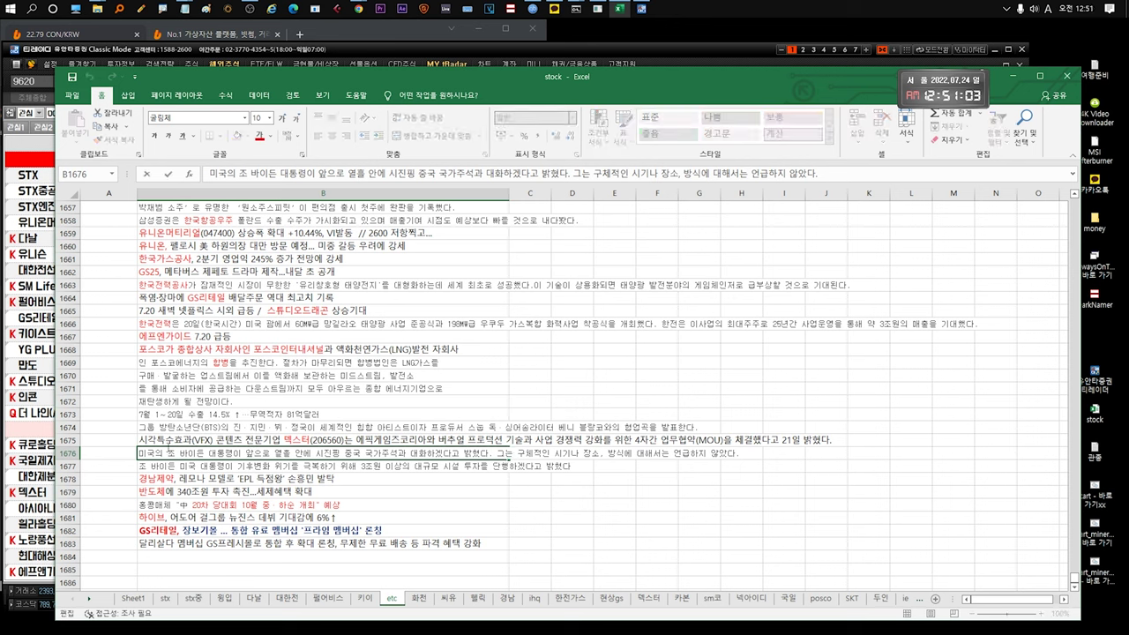
left_click_drag(139, 454, 737, 453)
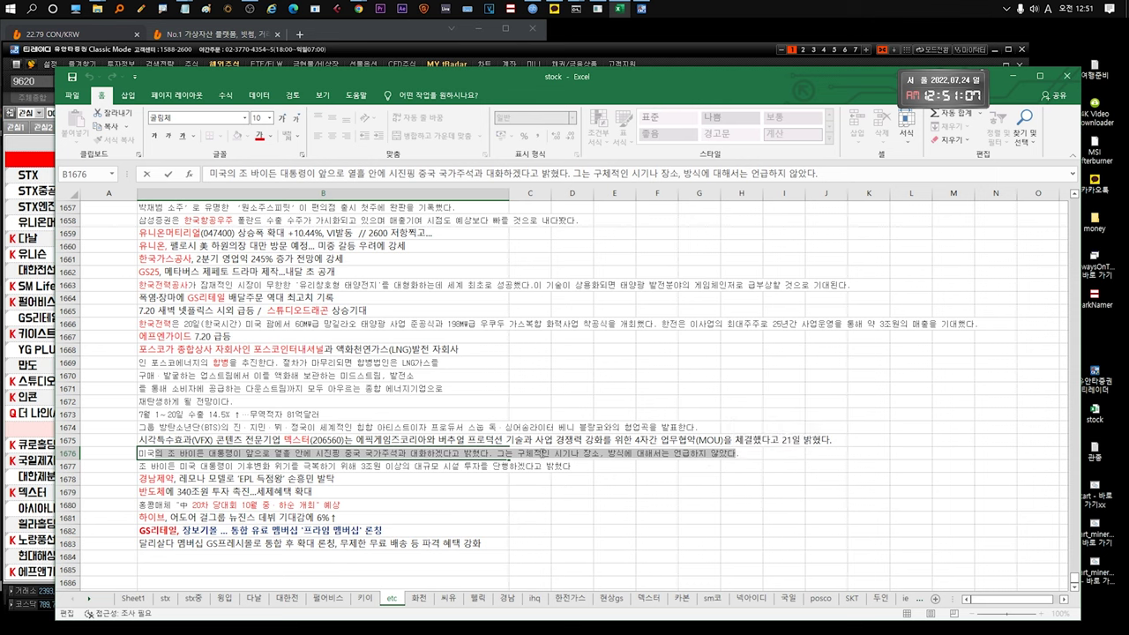
left_click(470, 467)
left_click(401, 441)
left_click(369, 454)
left_click(362, 463)
left_click(390, 451)
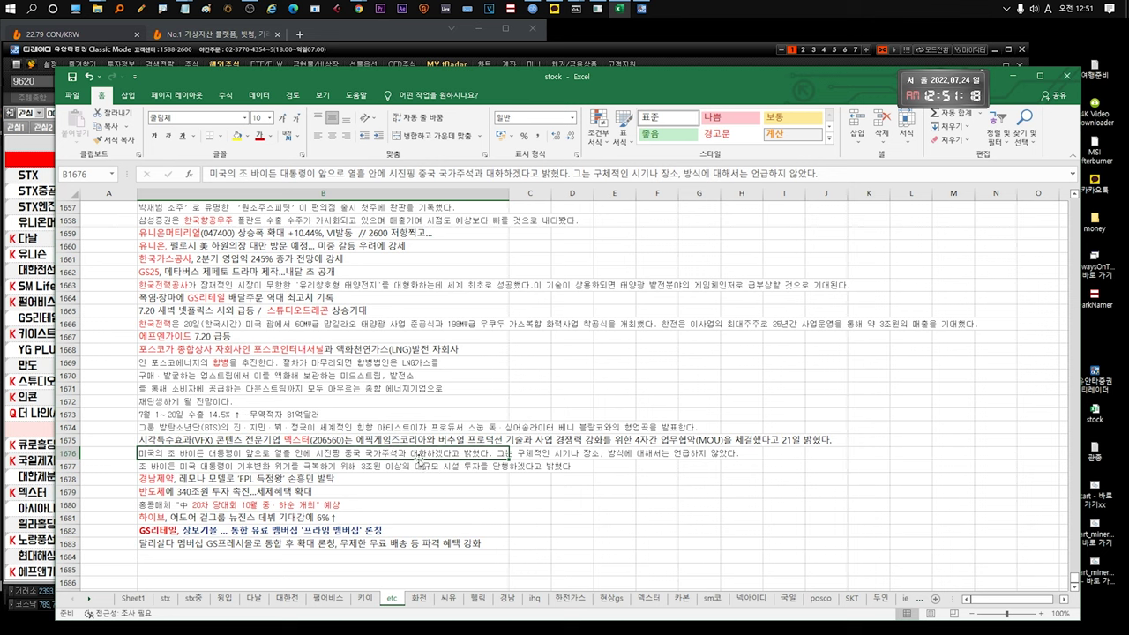
Step: Read the Biden climate investment note in B1677, marking the 기후변화 위기 and 3조원 이상의 대규모 시설 투자 text
left_click(403, 465)
double_click(404, 465)
left_click_drag(236, 466, 487, 468)
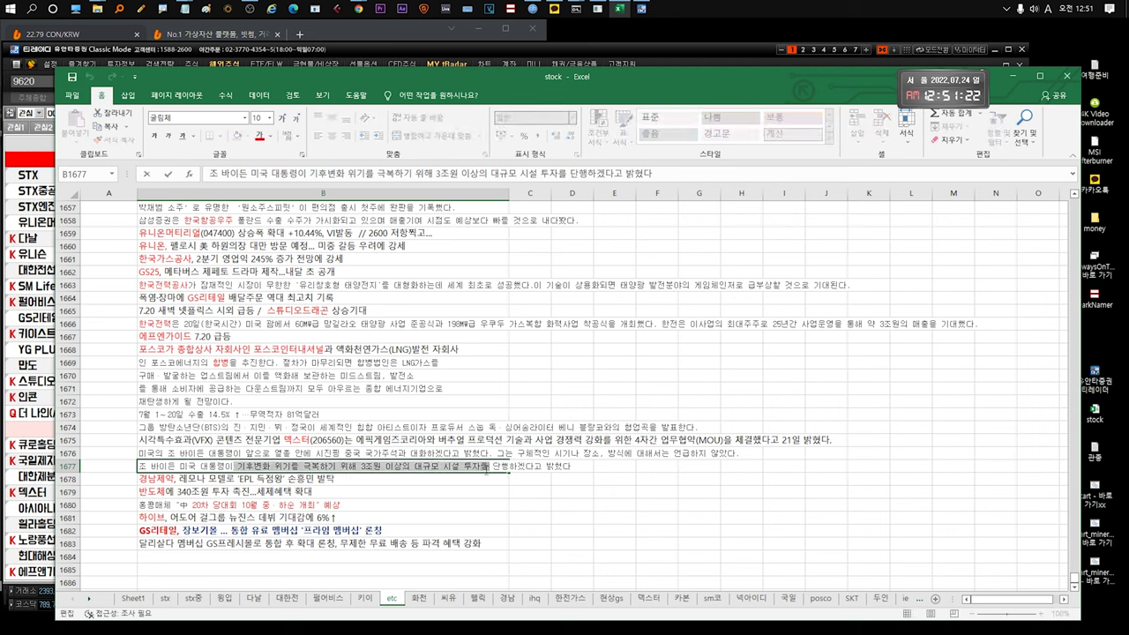
left_click(213, 467)
left_click_drag(139, 465, 182, 467)
left_click_drag(261, 467, 441, 467)
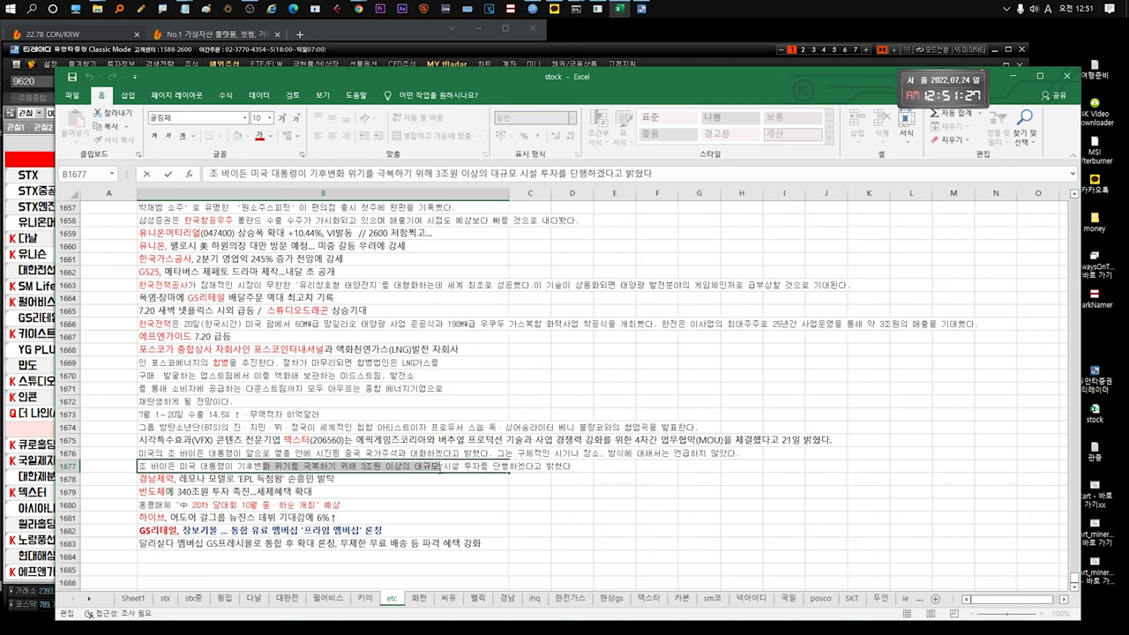
left_click(582, 465)
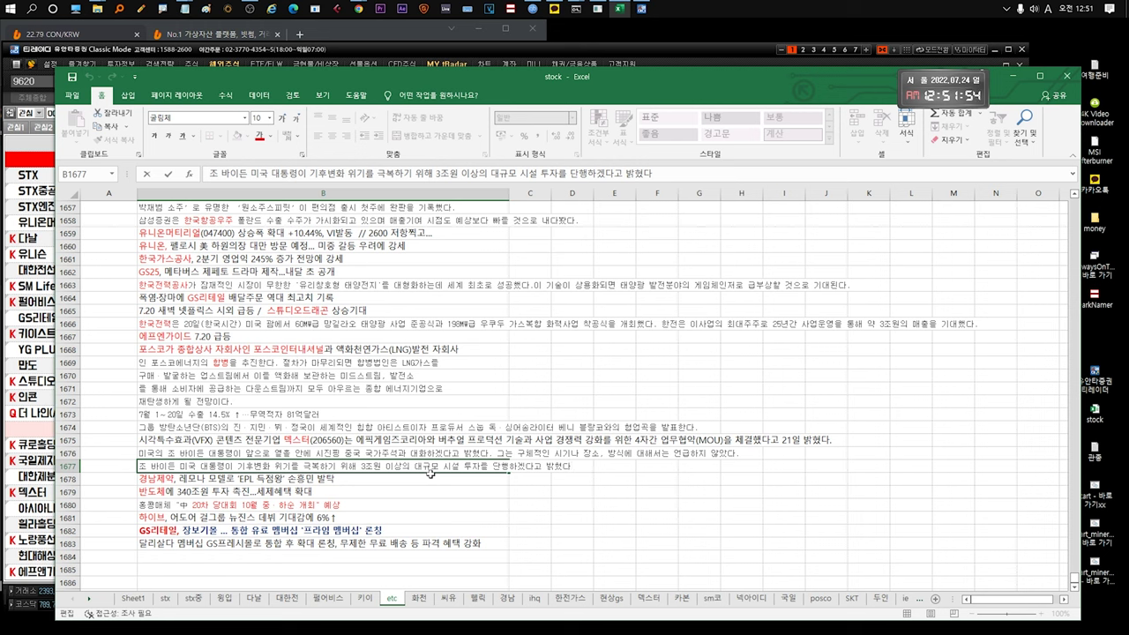
Step: Reread the climate investment note in B1677, marking everything after 대통령 through 밝혔다
left_click(276, 476)
left_click(261, 468)
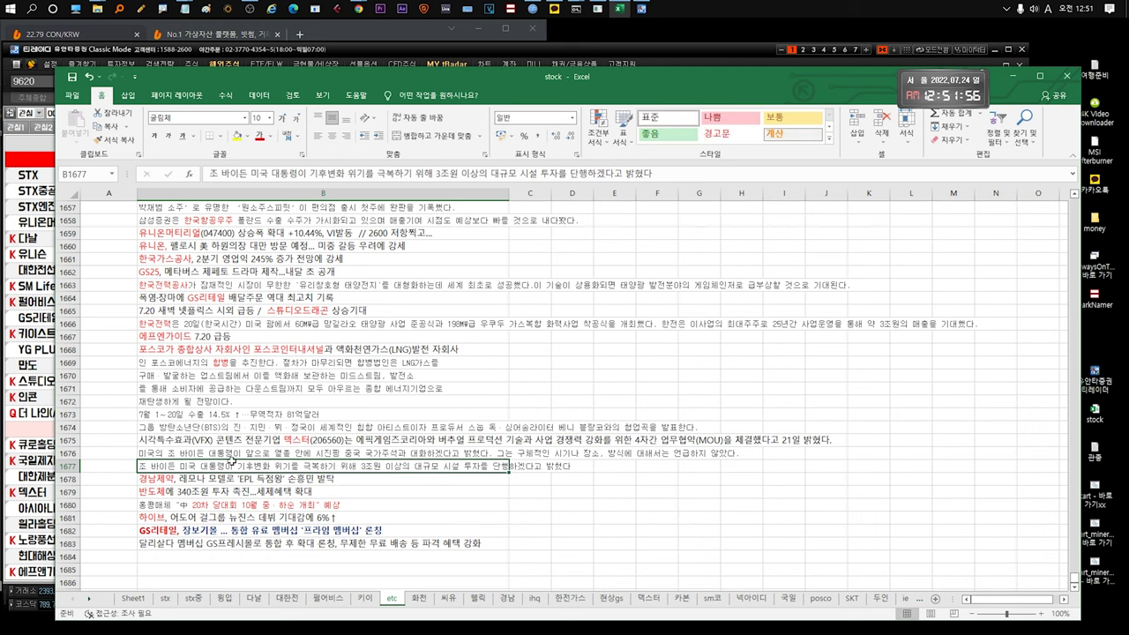
double_click(231, 465)
left_click_drag(227, 465, 532, 468)
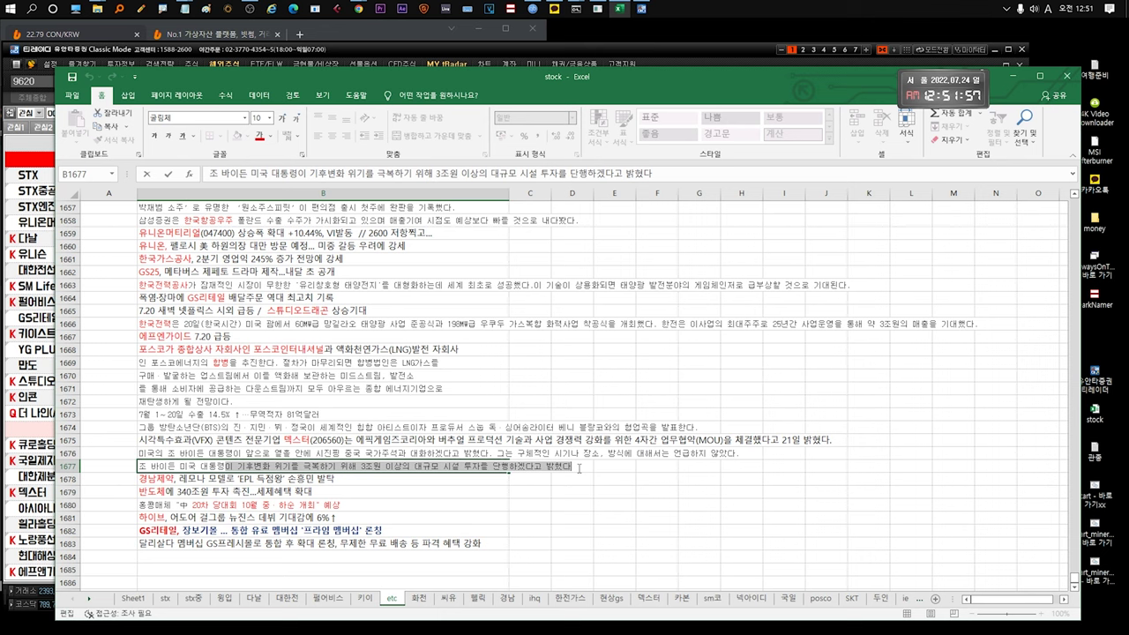
left_click(337, 478)
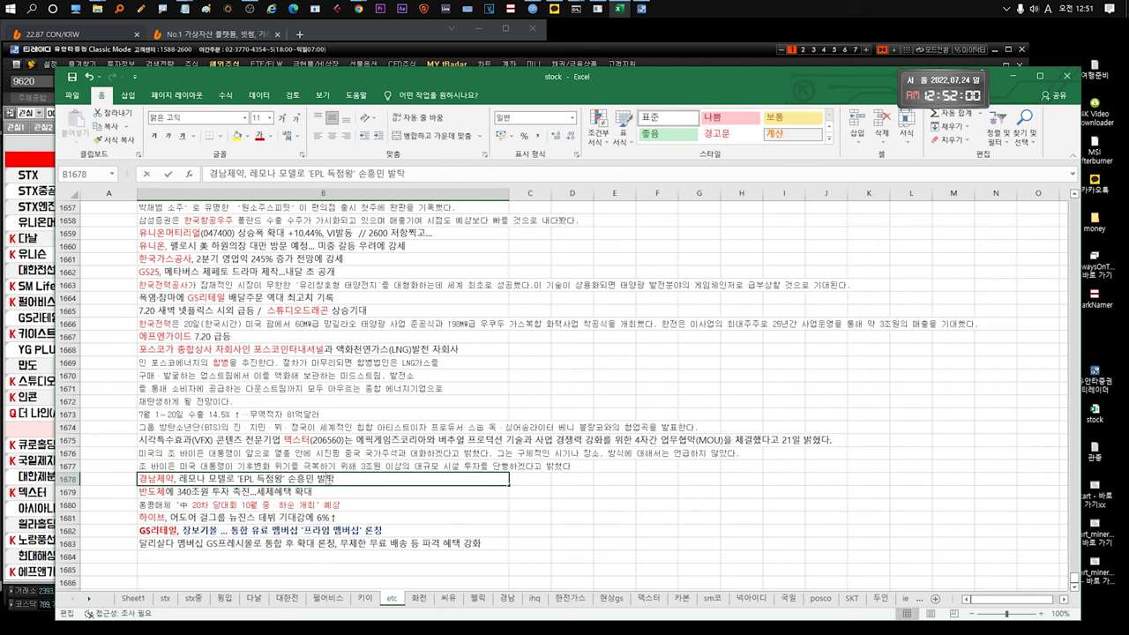
double_click(334, 478)
double_click(371, 465)
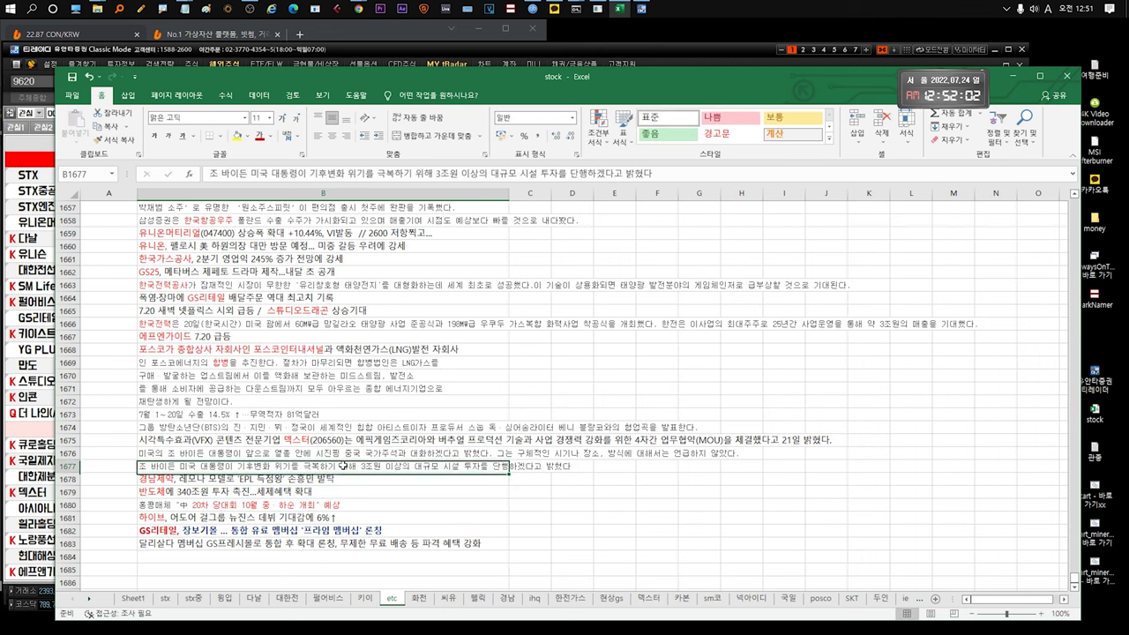
left_click_drag(227, 465, 607, 467)
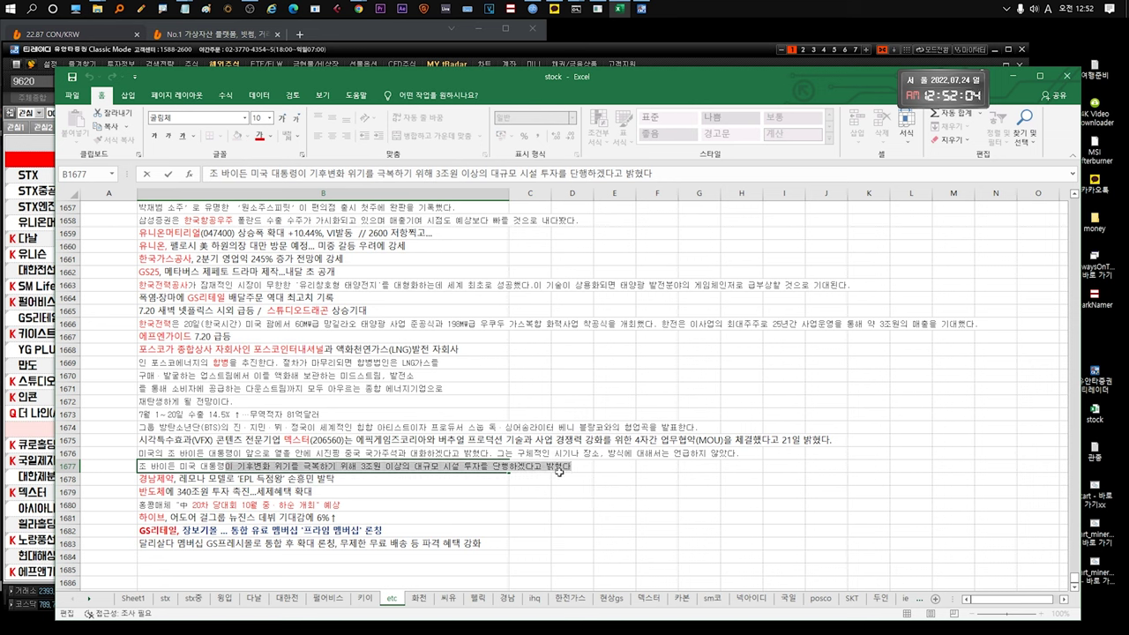
Step: Read the 경남제약 레모나 model note in B1678, marking its whole text
left_click(332, 479)
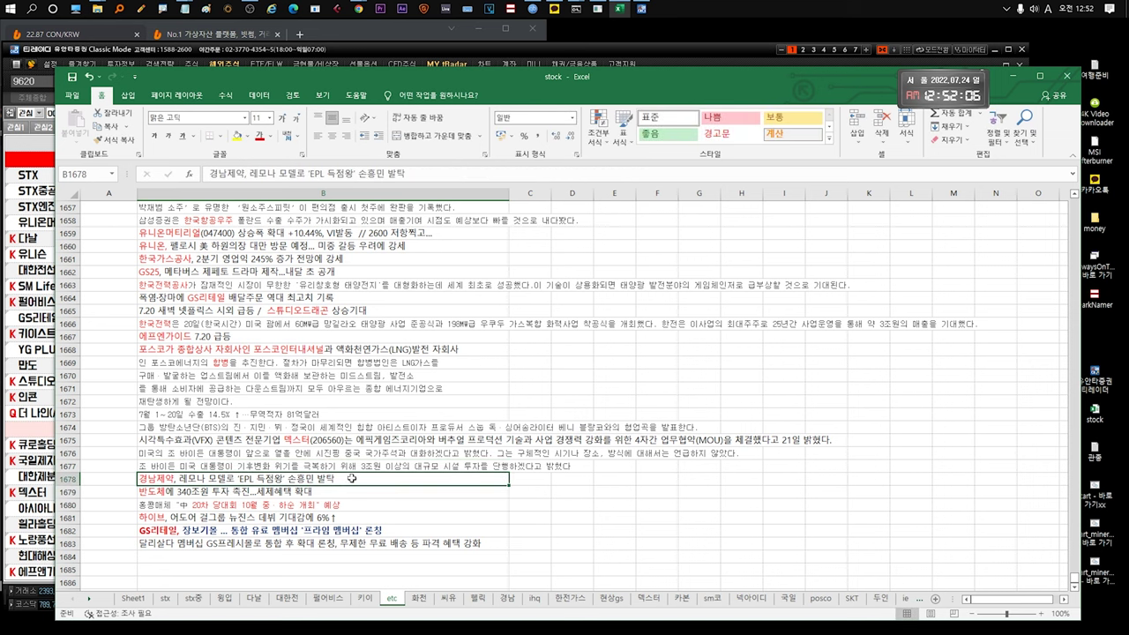
double_click(358, 478)
left_click_drag(358, 479, 136, 479)
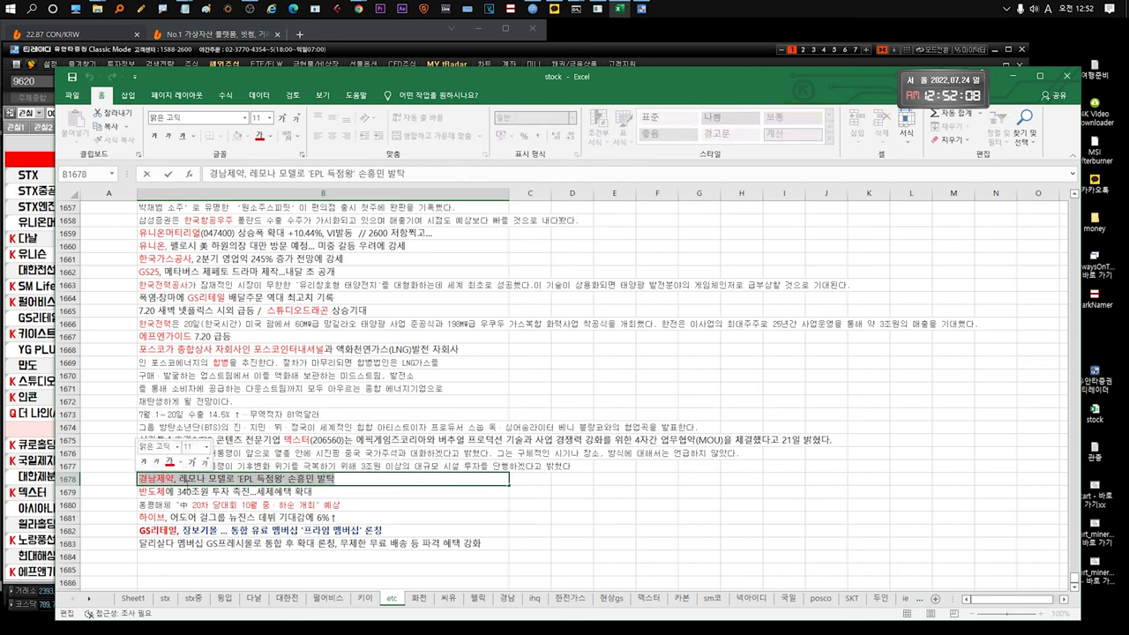
key("Return")
key("Up")
key("Up")
key("Down")
double_click(345, 476)
left_click_drag(337, 479, 179, 479)
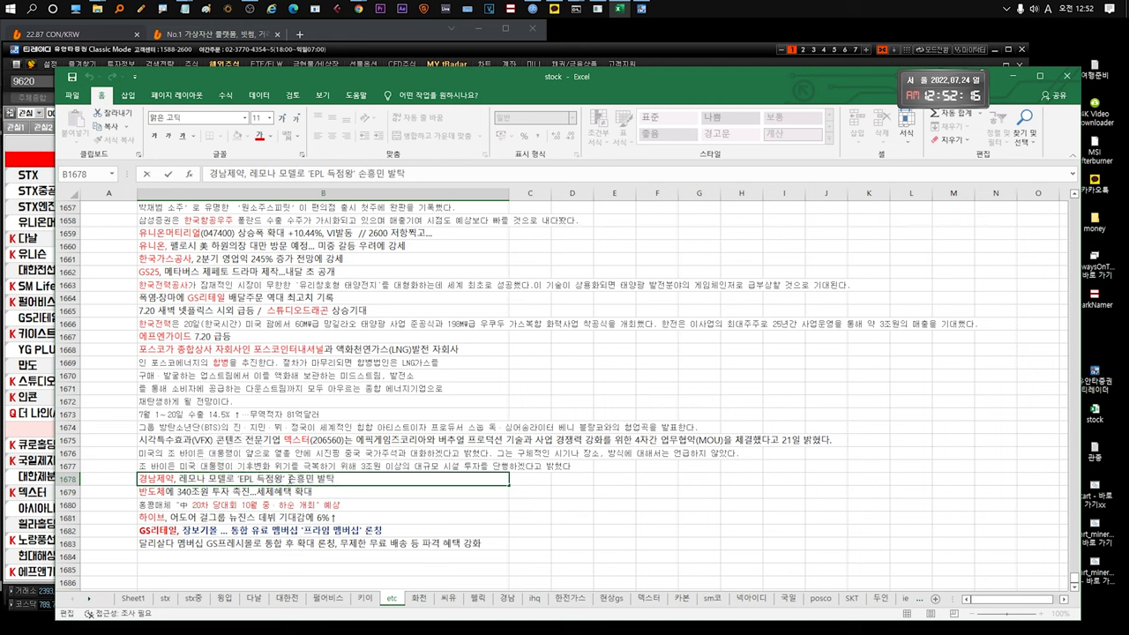
Step: Read the 반도체 340조원 investment and tax benefit note in B1679, marking its whole text
left_click(263, 491)
double_click(227, 491)
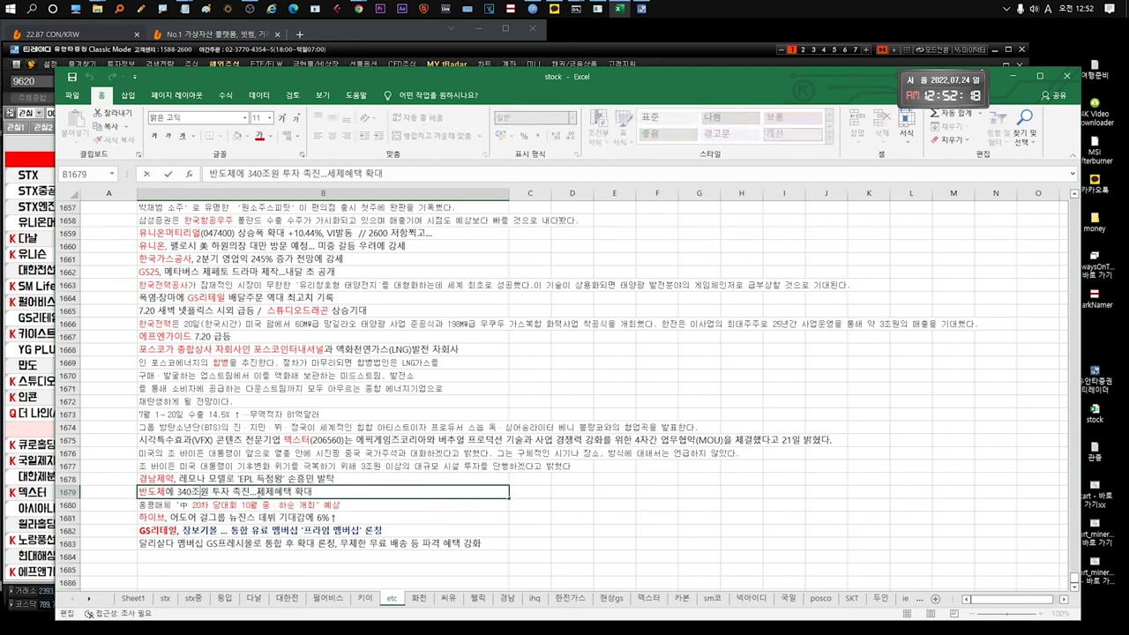
left_click_drag(338, 492, 117, 488)
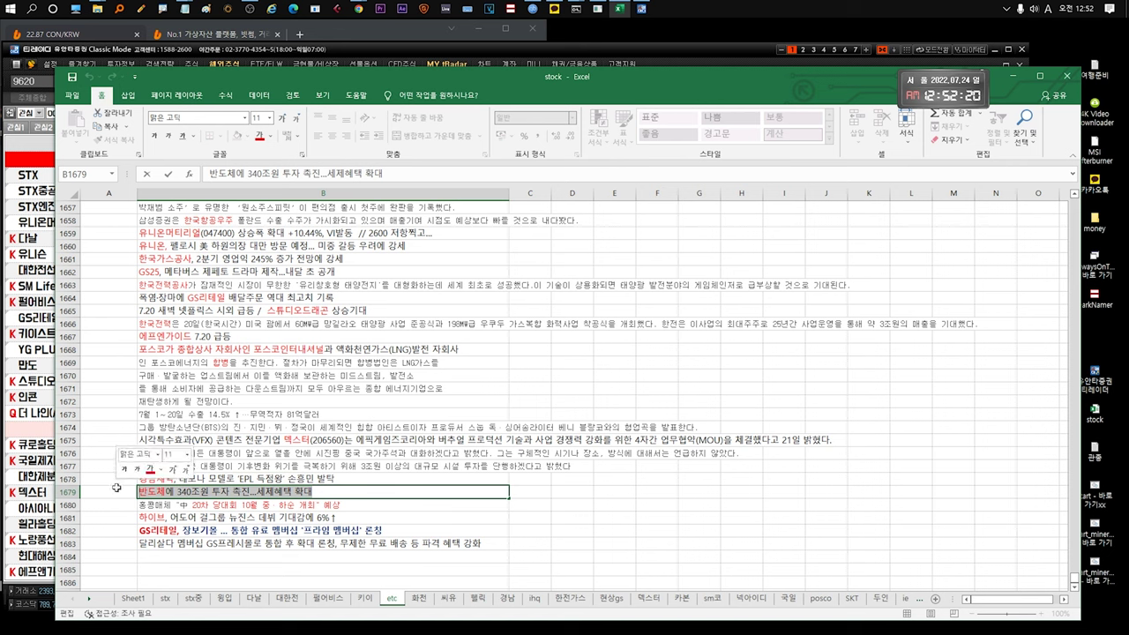
left_click(304, 492)
type("///")
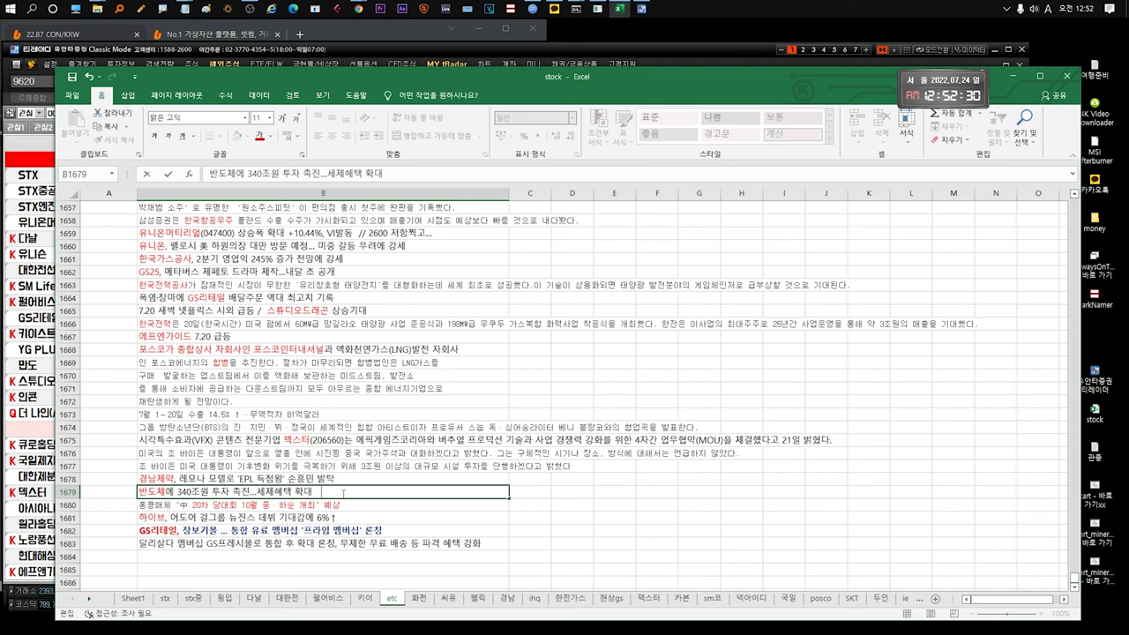
left_click_drag(316, 492, 138, 492)
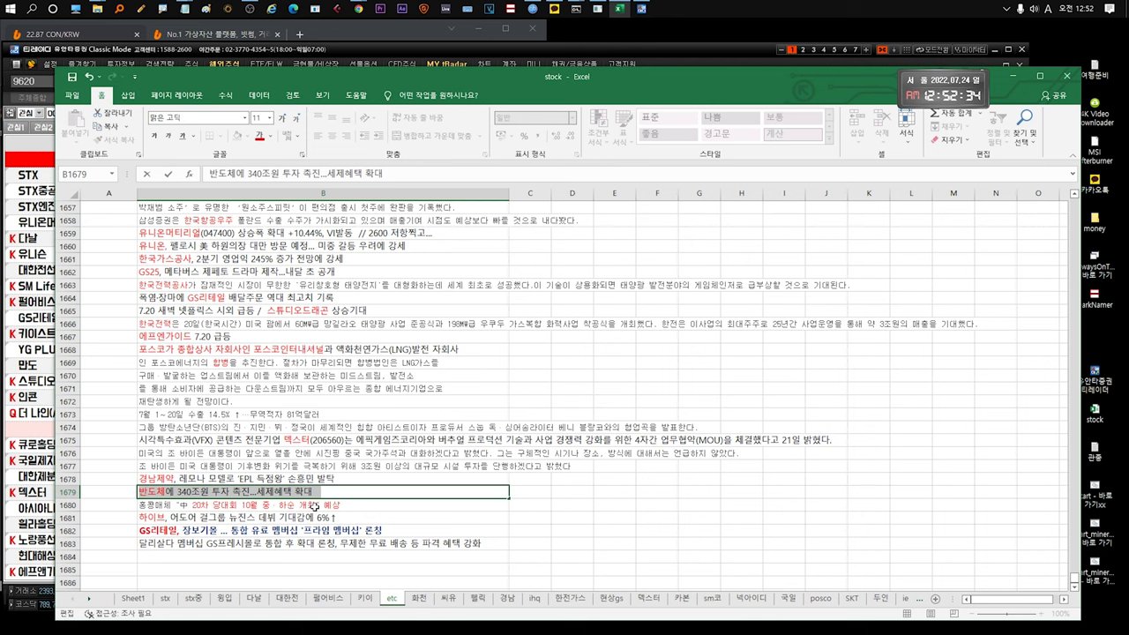
left_click(331, 502)
double_click(338, 491)
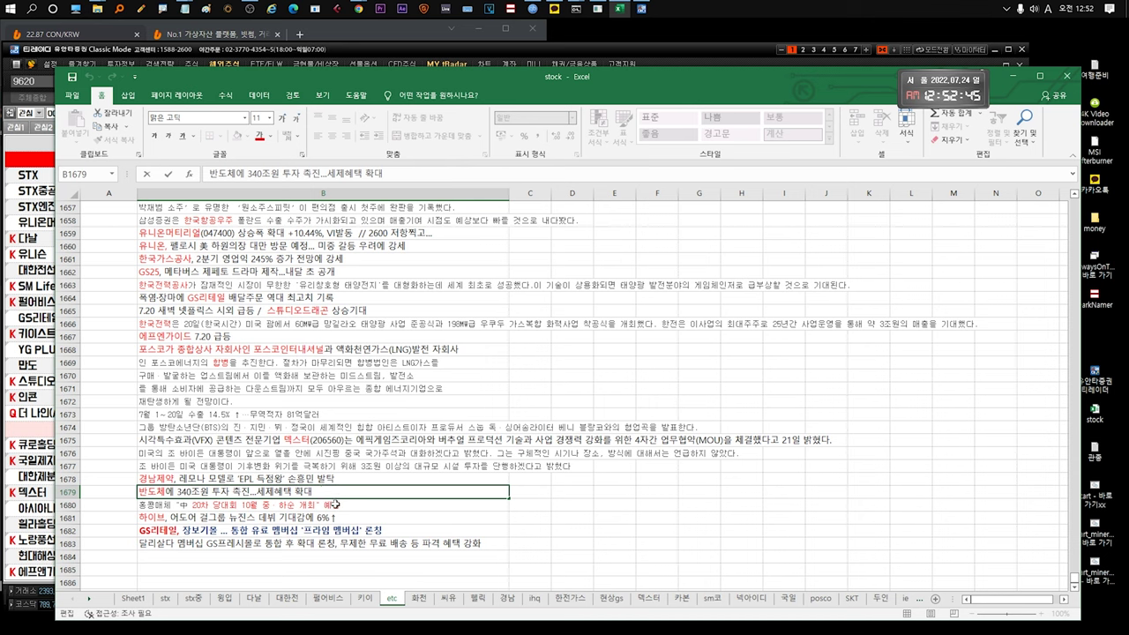
Step: Read the Hong Kong media note on the 20차 당대회 in B1680, marking its whole text
double_click(335, 505)
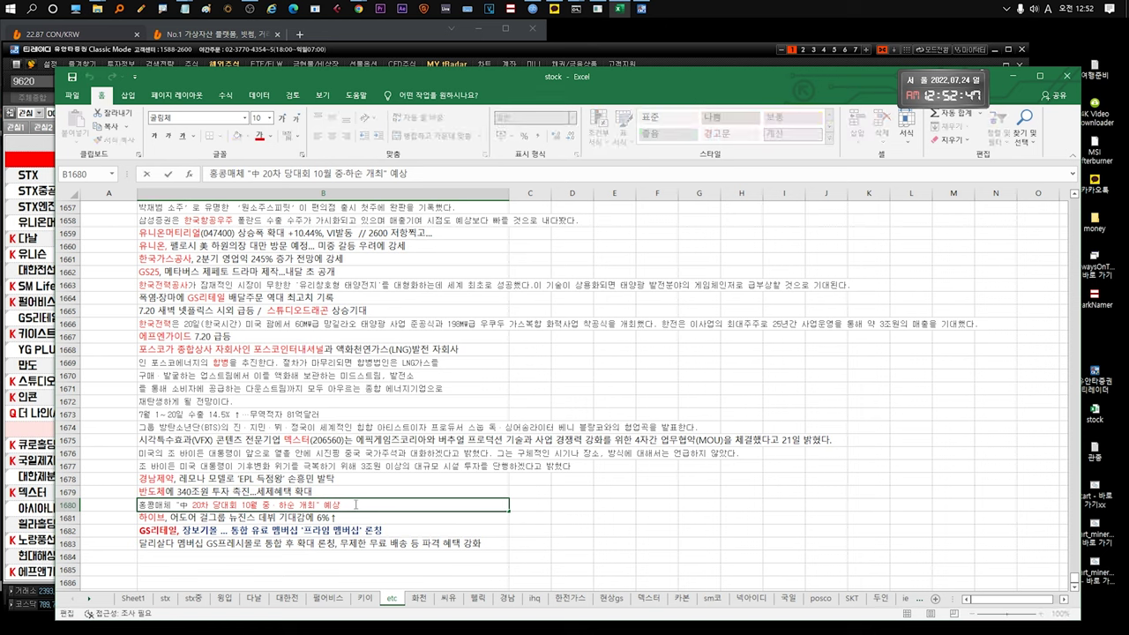
left_click_drag(371, 505, 126, 504)
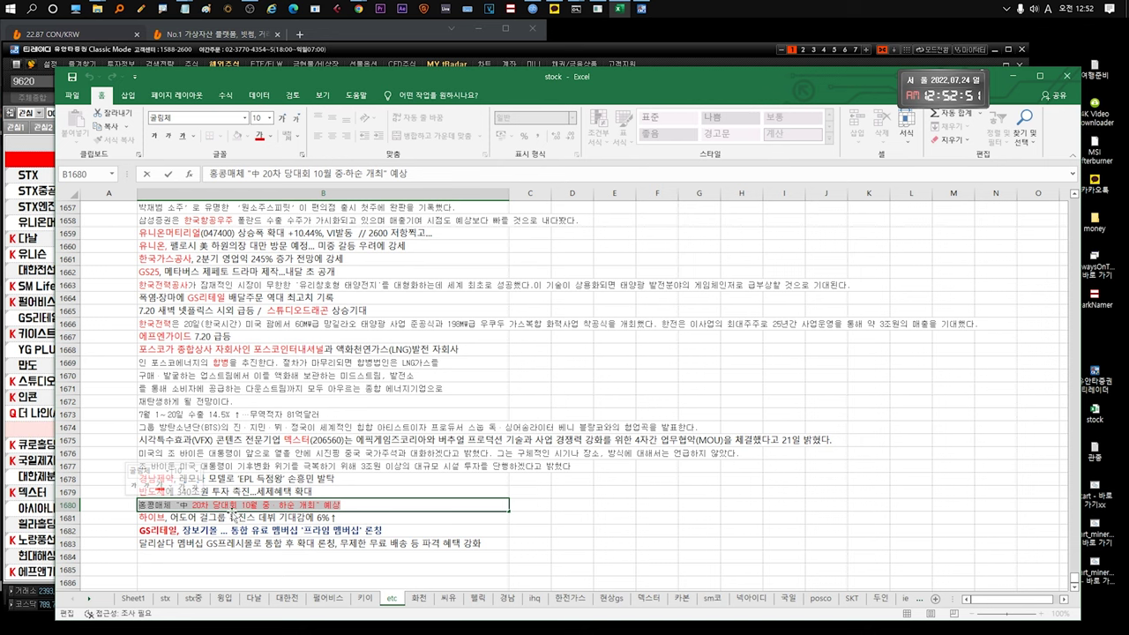
Step: Reread the 20차 당대회 note in B1680, marking its full text once more
left_click(243, 505)
left_click_drag(339, 506, 141, 502)
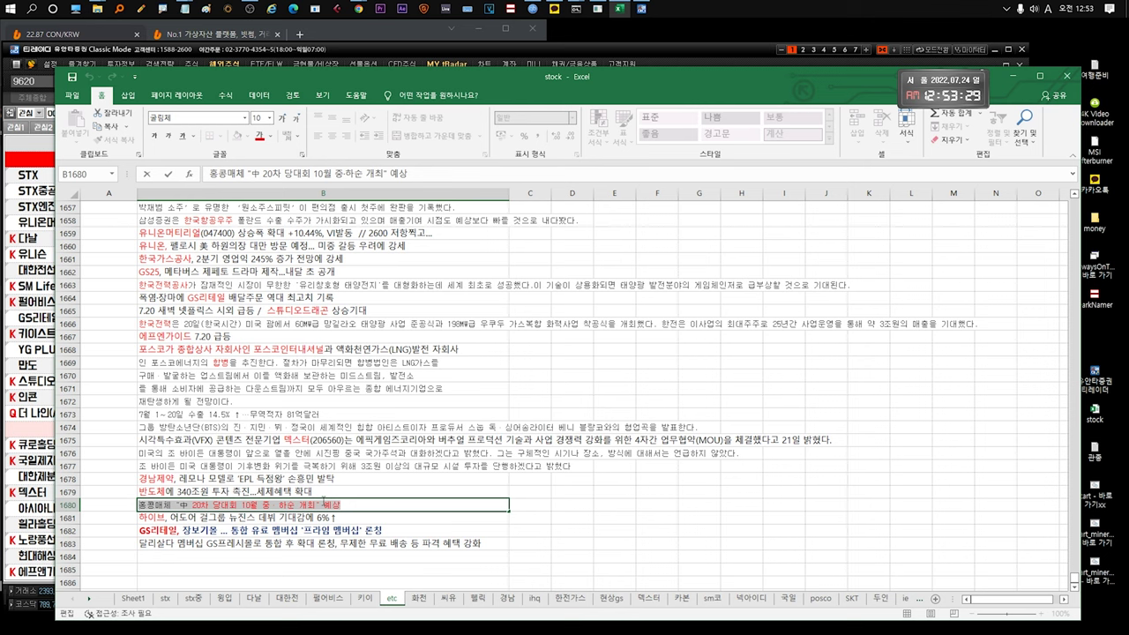
left_click(323, 500)
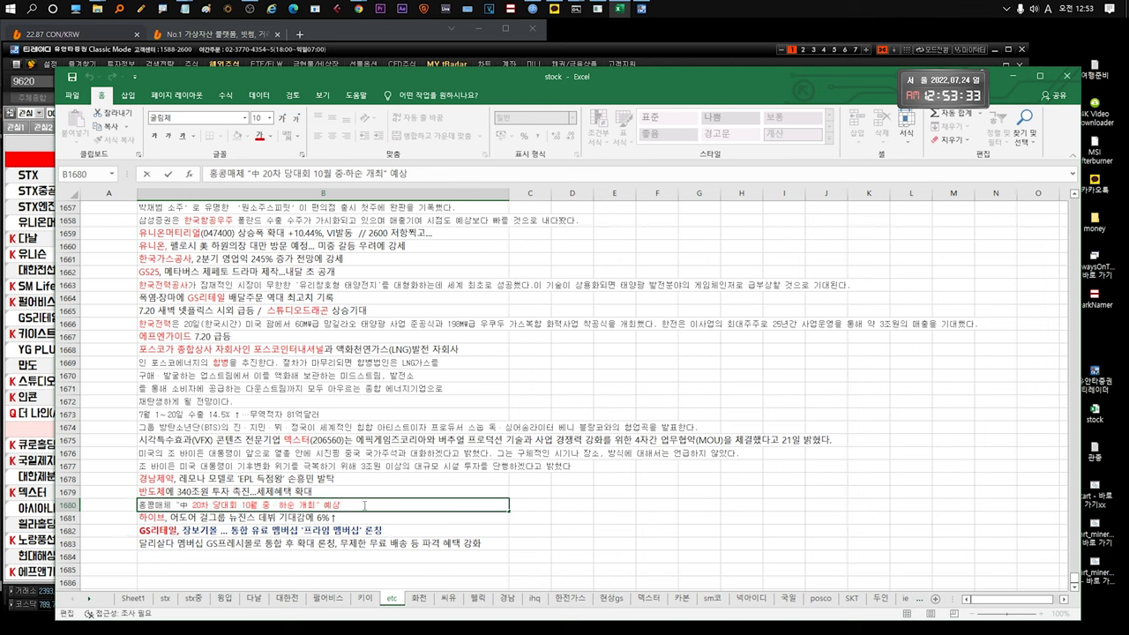
Step: Read the 하이브 girl group debut note in B1681, marking 뉴진스 and the whole text
left_click(328, 518)
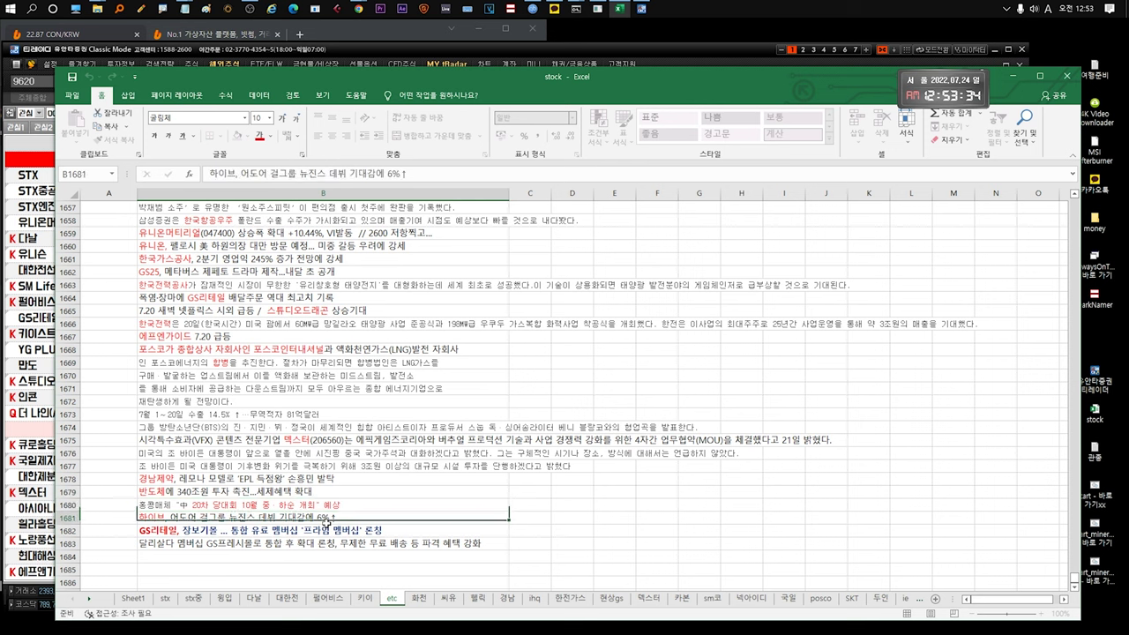
left_click(324, 532)
left_click(283, 519)
double_click(186, 517)
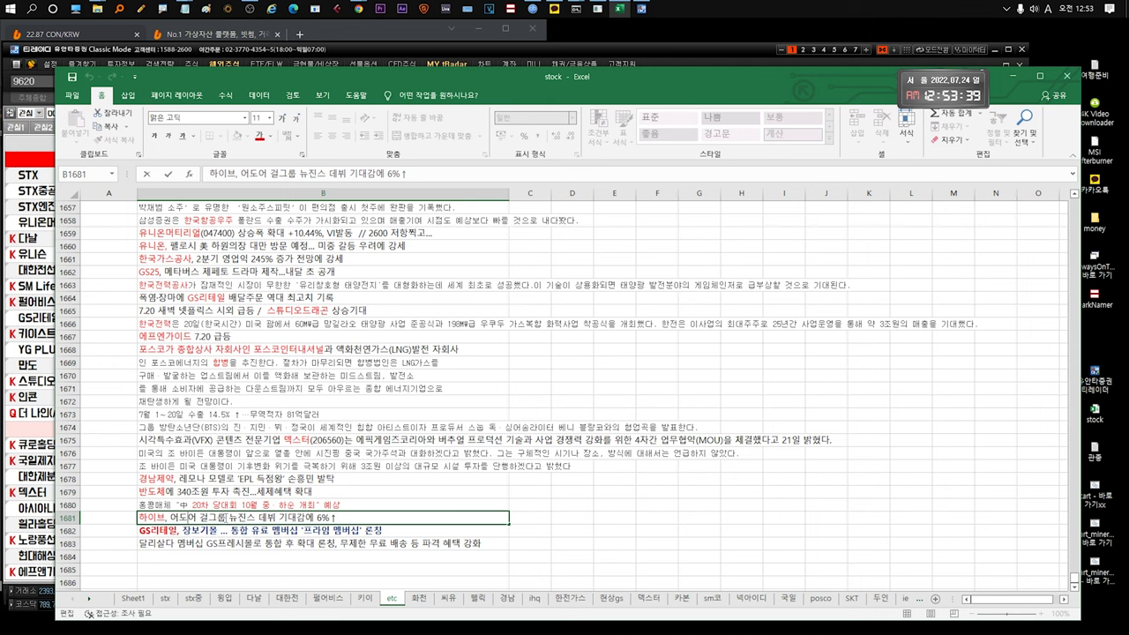
left_click_drag(228, 516, 257, 517)
left_click(357, 516)
left_click_drag(357, 518, 114, 518)
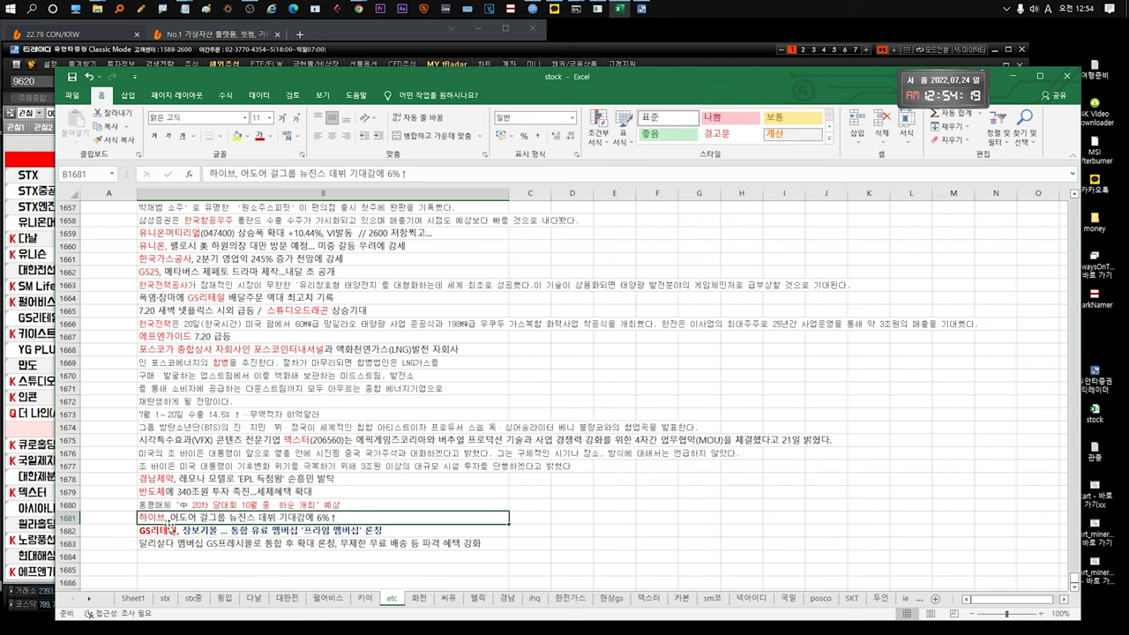
Step: Read the GS리테일 프라임 멤버십 note in B1682, marking its whole text, and the 달리살다 membership note in B1683
left_click(240, 527)
double_click(240, 529)
left_click_drag(393, 529, 135, 535)
left_click(369, 544)
scroll(368, 544, "down", 1)
scroll(368, 544, "up", 1)
scroll(369, 544, "down", 1)
Step: On the stx sheet, read the 20220718 note about STX엔진 in B529, marking its text
left_click(166, 599)
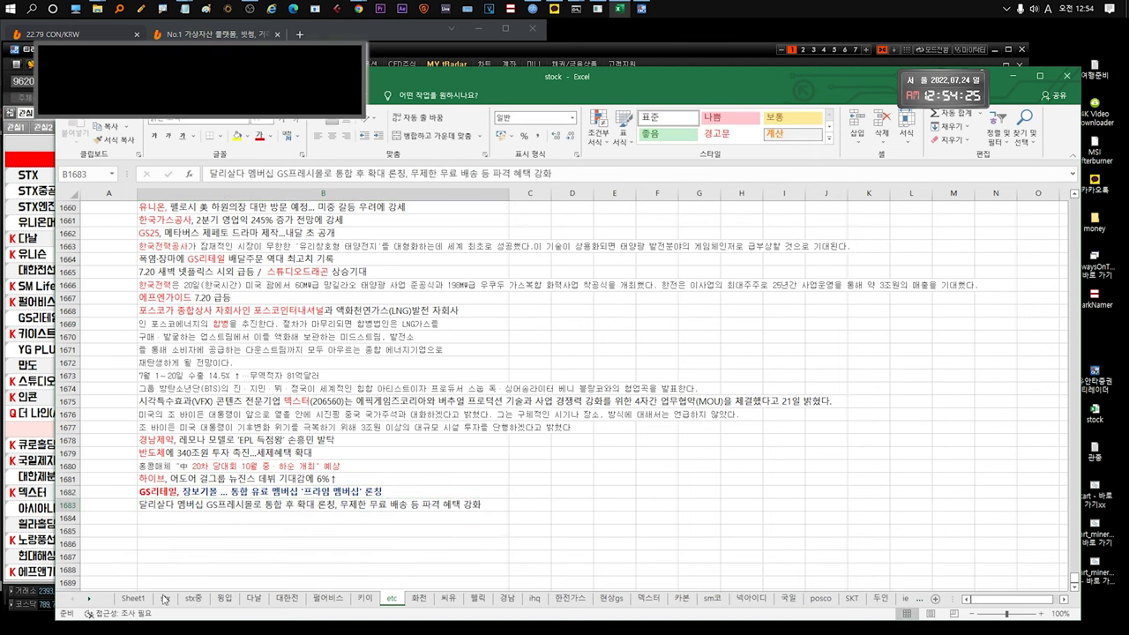
left_click(194, 467)
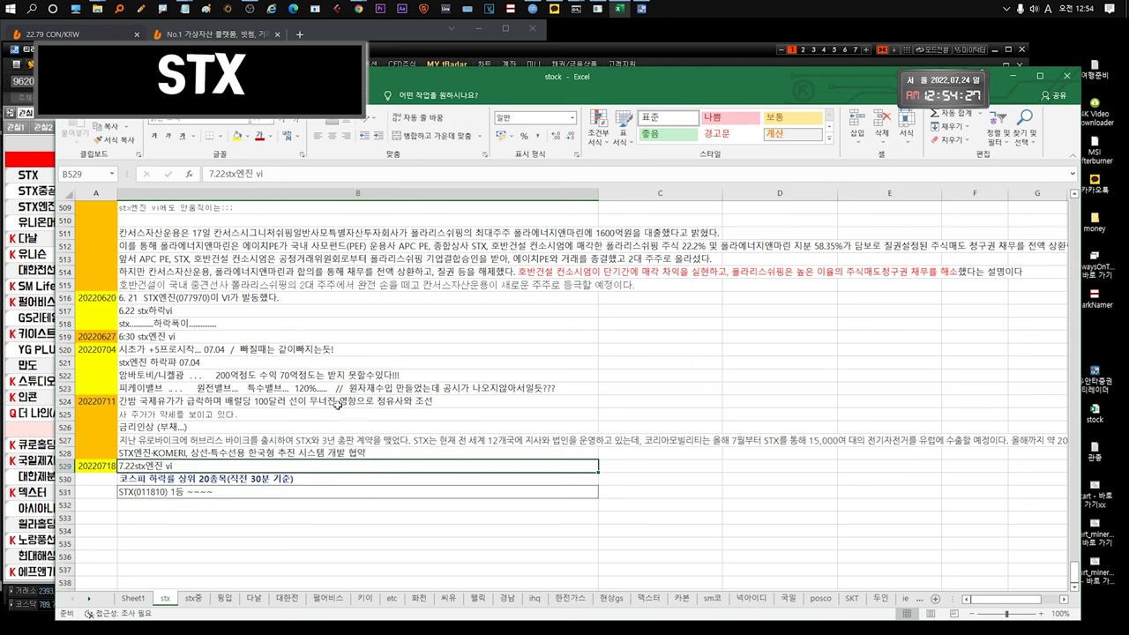
double_click(185, 465)
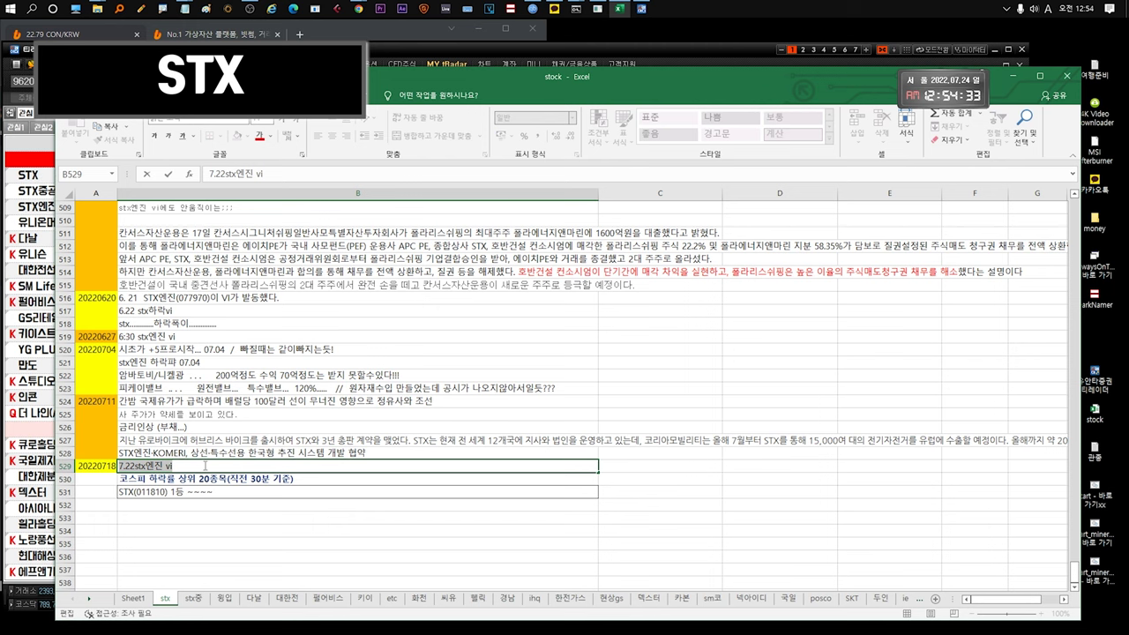
left_click(204, 476)
Step: Switch to the 티레이더 trading program, view the daily chart of STX엔진, and return to the watchlist
left_click(44, 181)
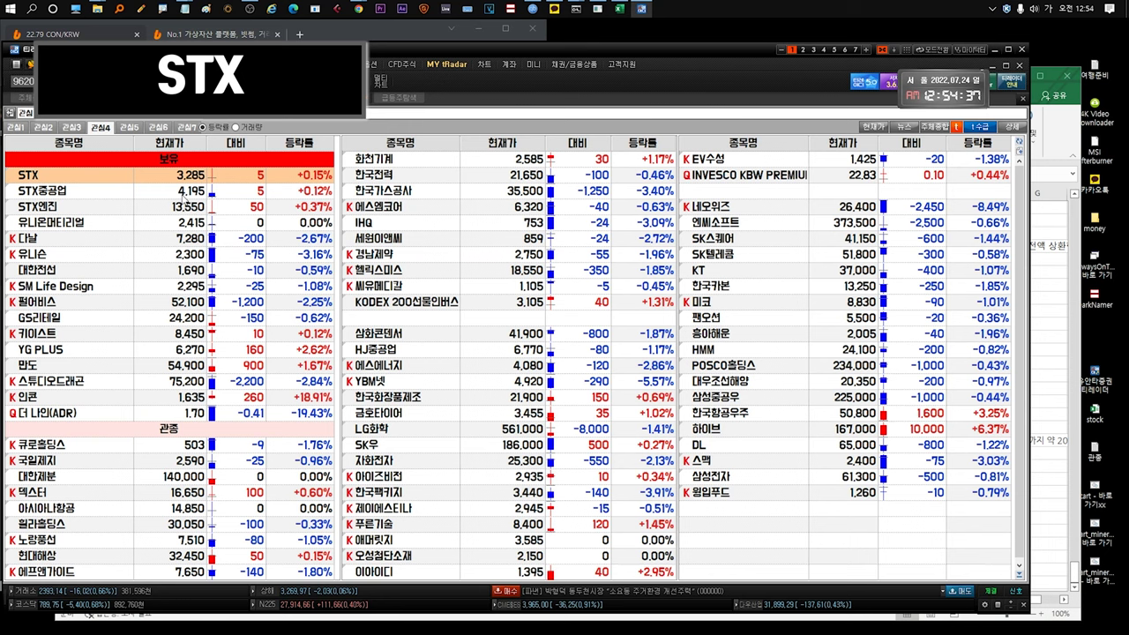
left_click(131, 205)
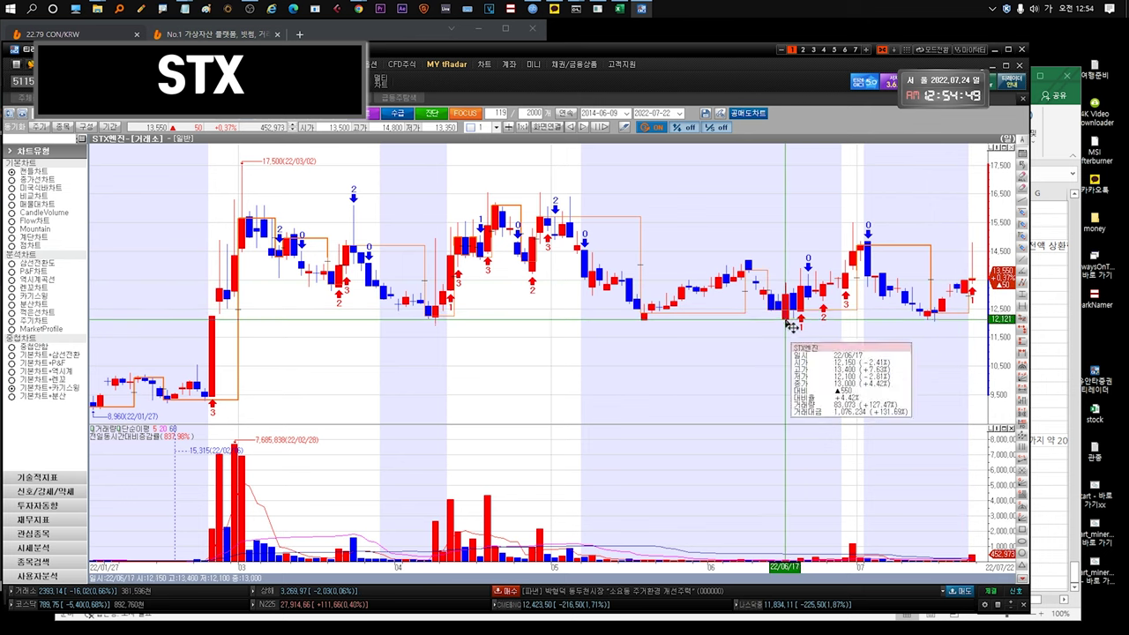
key("ctrl+Tab")
Step: Examine the STX daily chart over several years and over the last year, and return to the watchlist
left_click(78, 175)
key("ctrl+Tab")
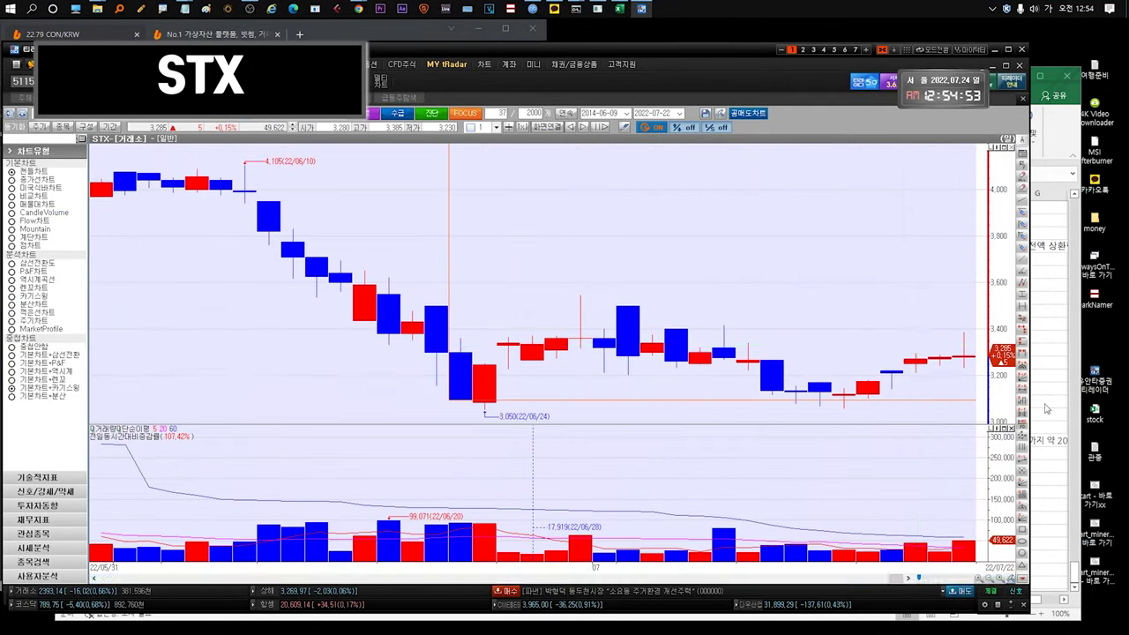
scroll(554, 273, "down", 10)
scroll(729, 351, "up", 3)
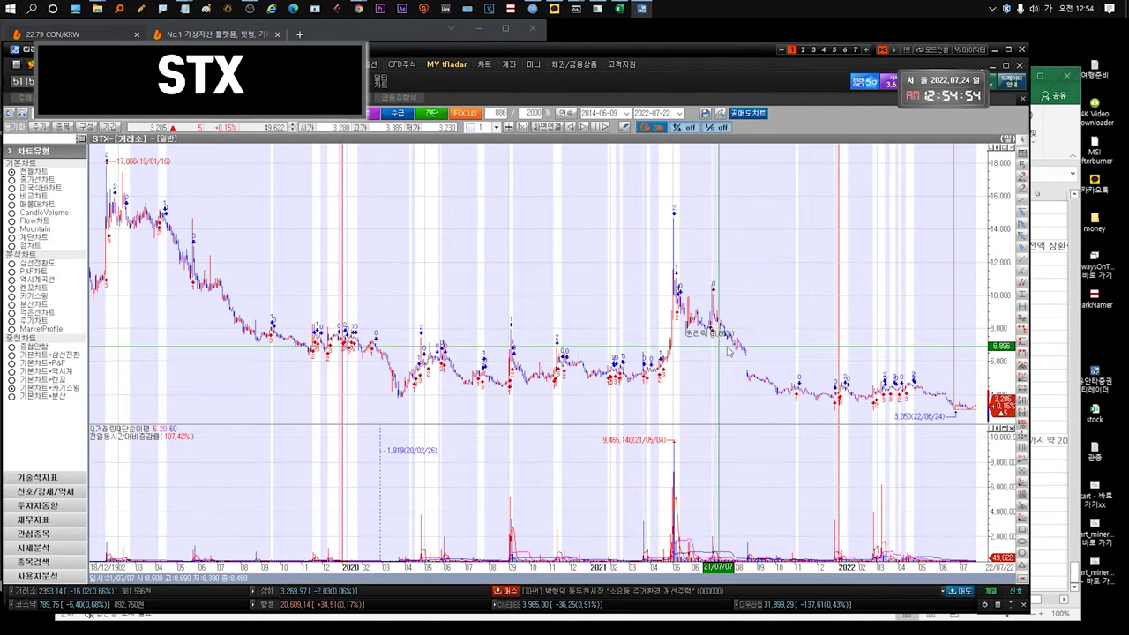
scroll(728, 351, "up", 5)
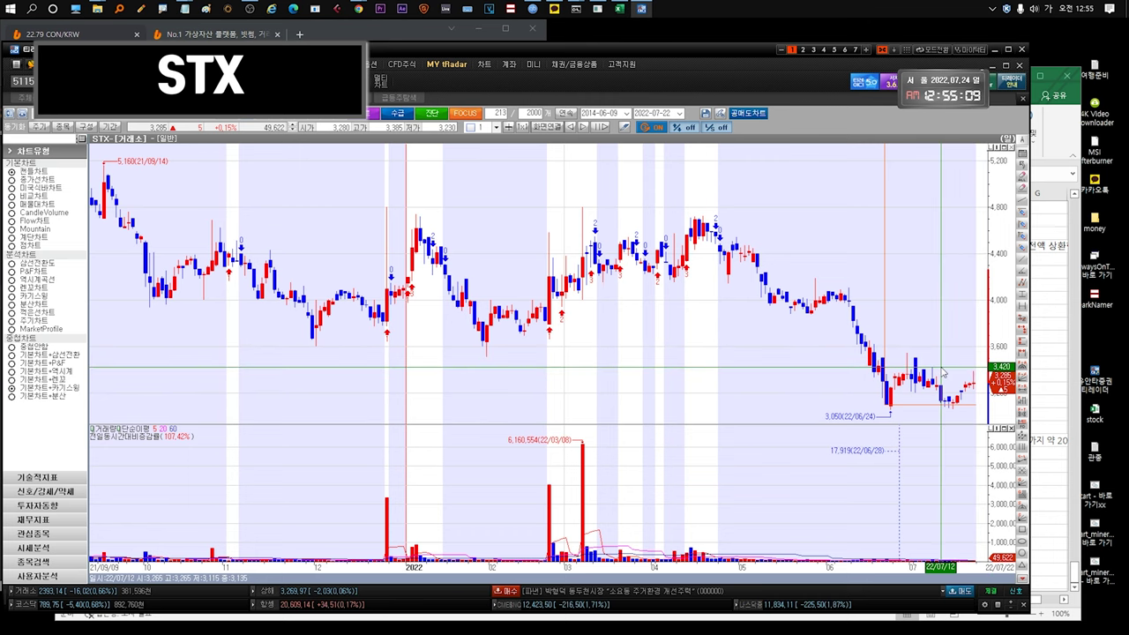
key("ctrl+Tab")
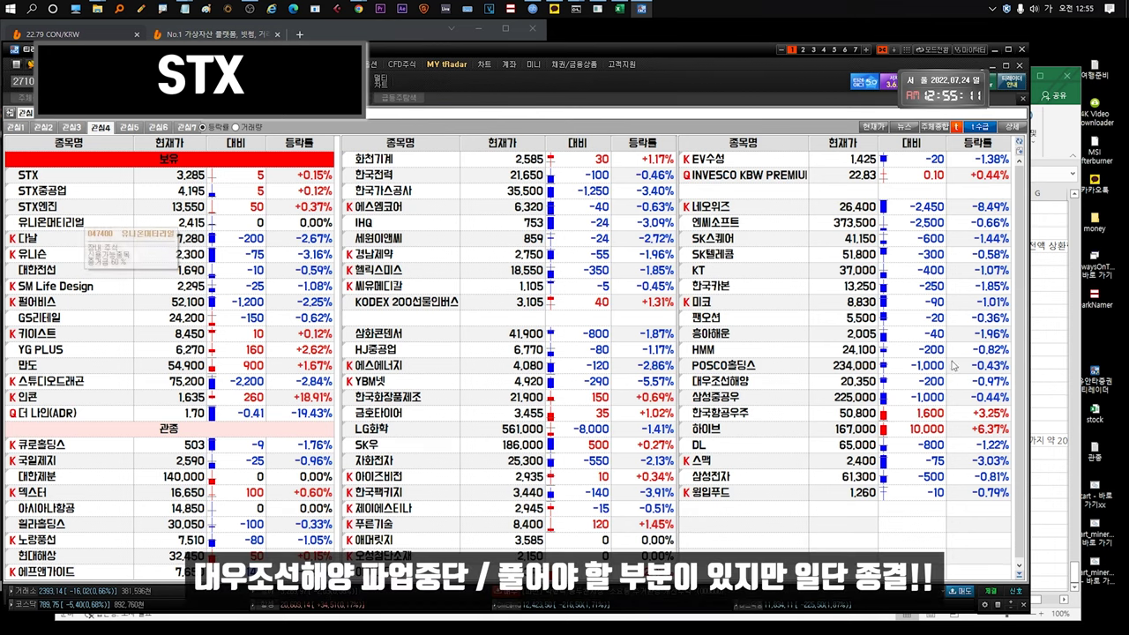
Step: Compare the watchlist quotes of 대우조선해양, STX중공업 and STX
left_click(726, 384)
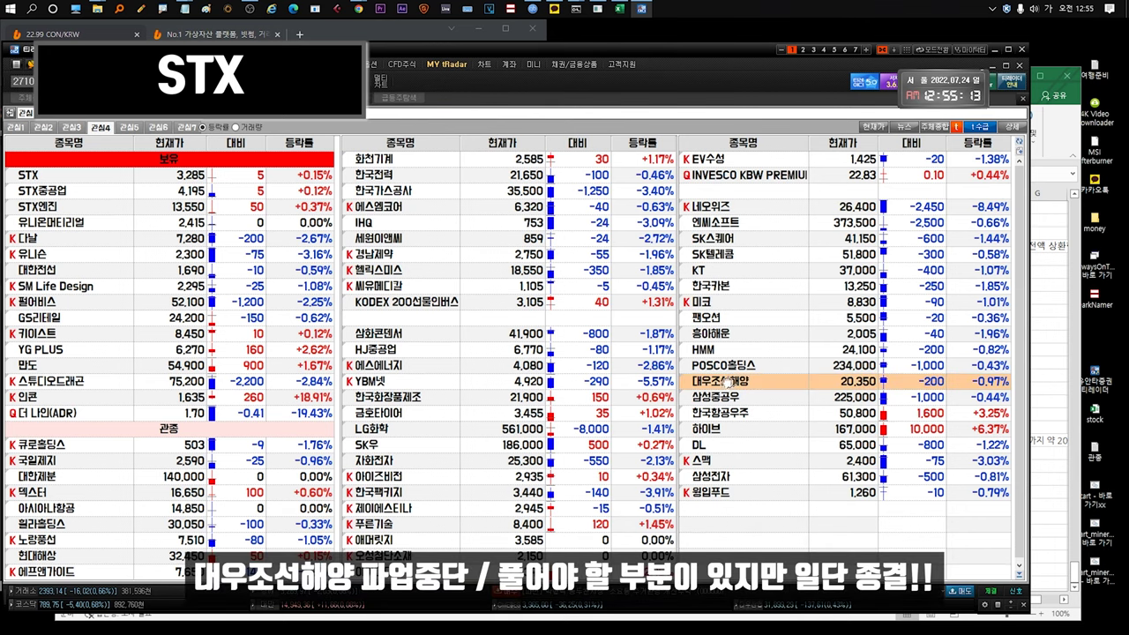
left_click(738, 397)
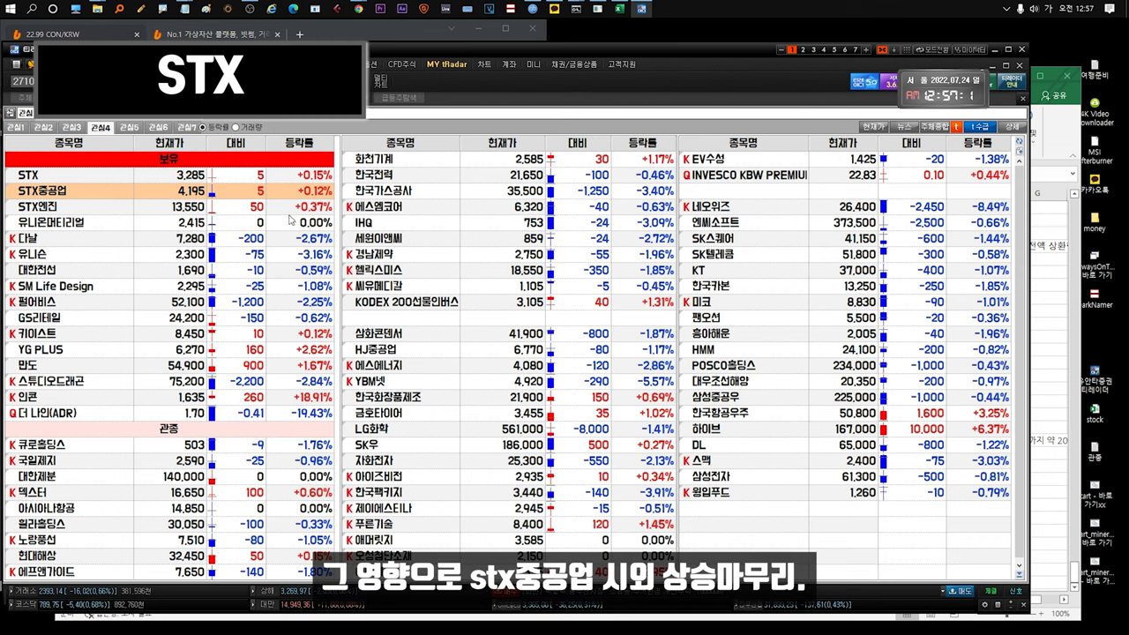
left_click(86, 221)
left_click(104, 191)
left_click(107, 177)
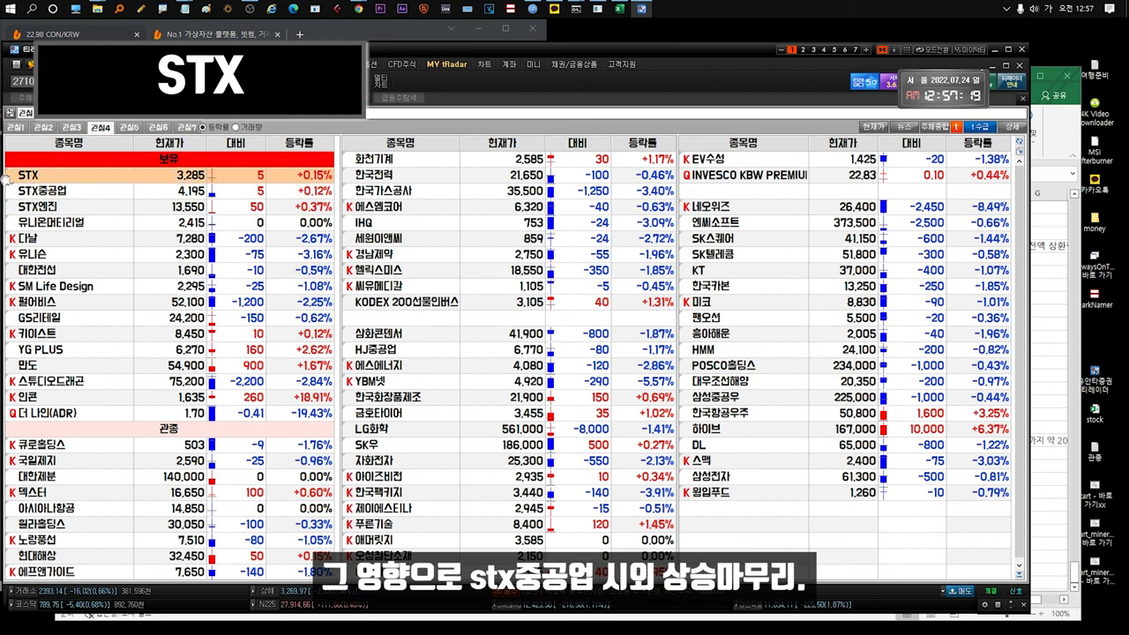
left_click(99, 192)
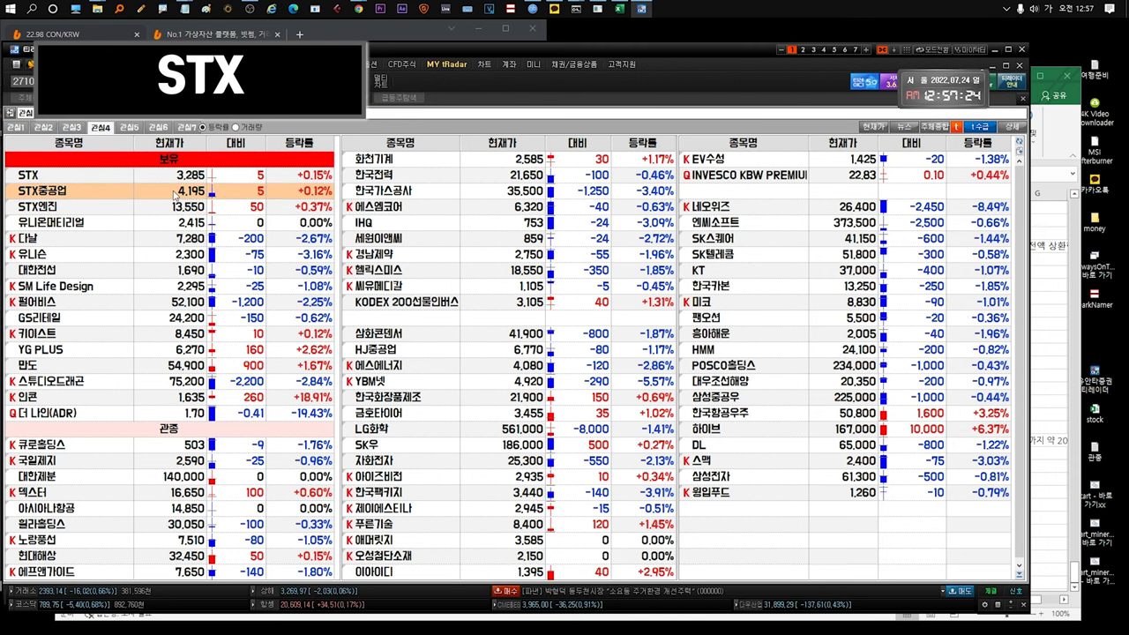
left_click(759, 381)
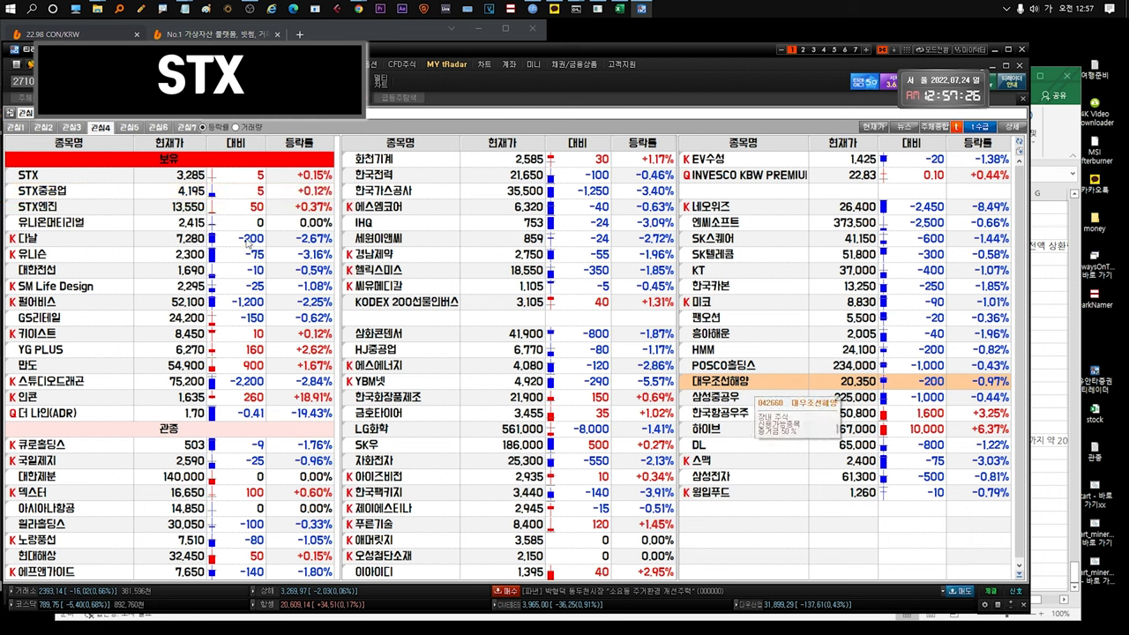
left_click(129, 199)
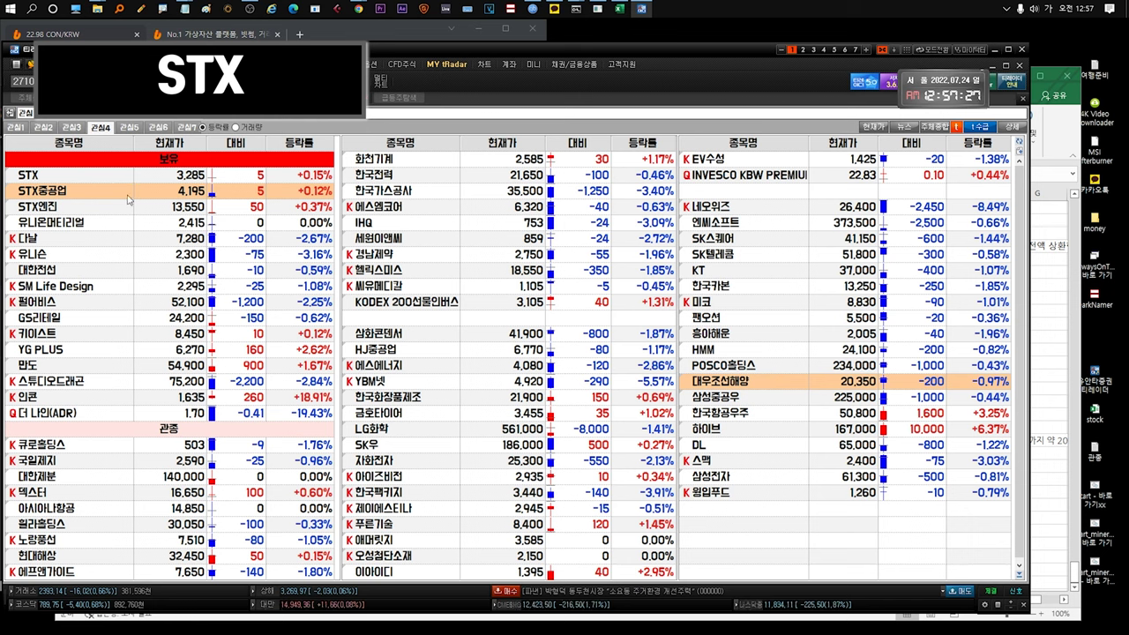
left_click(118, 177)
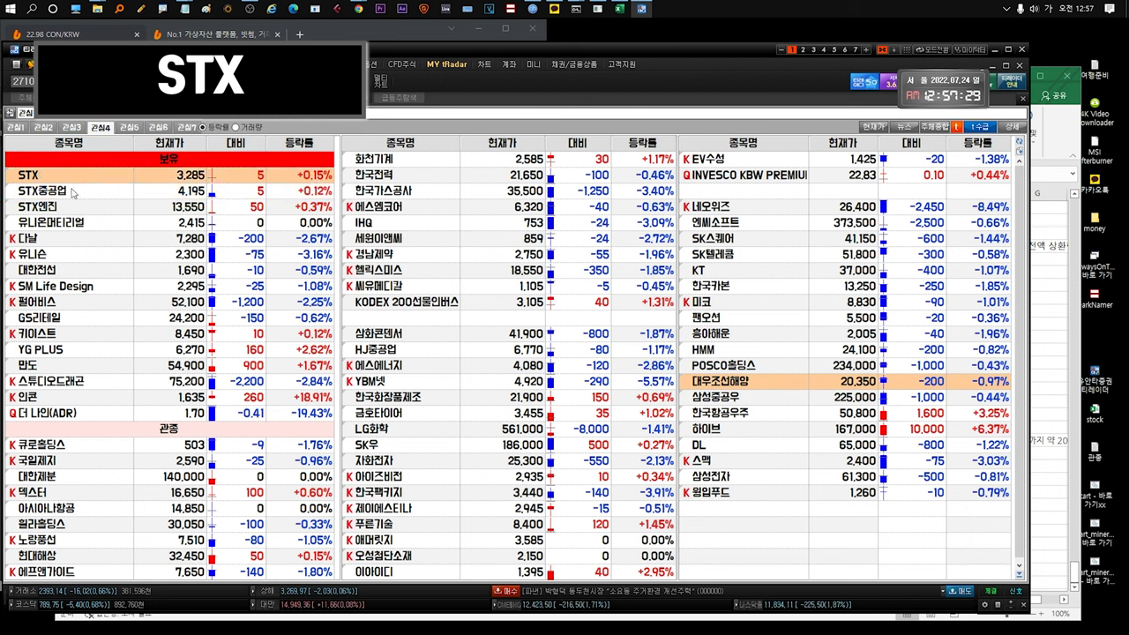
left_click(727, 384)
left_click(117, 187)
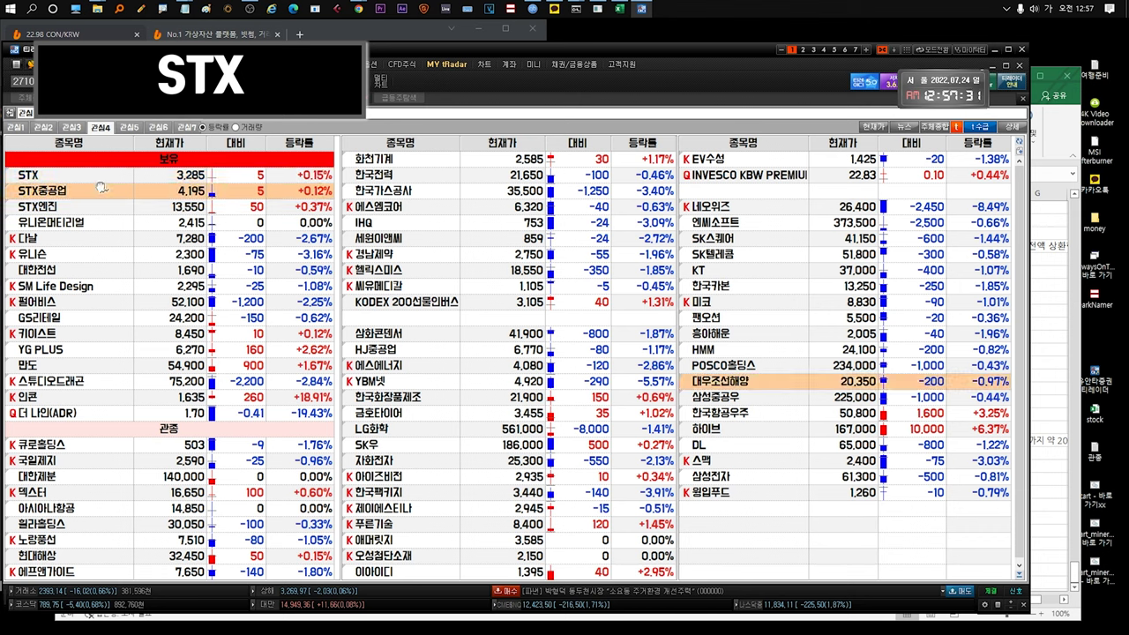
left_click(92, 180)
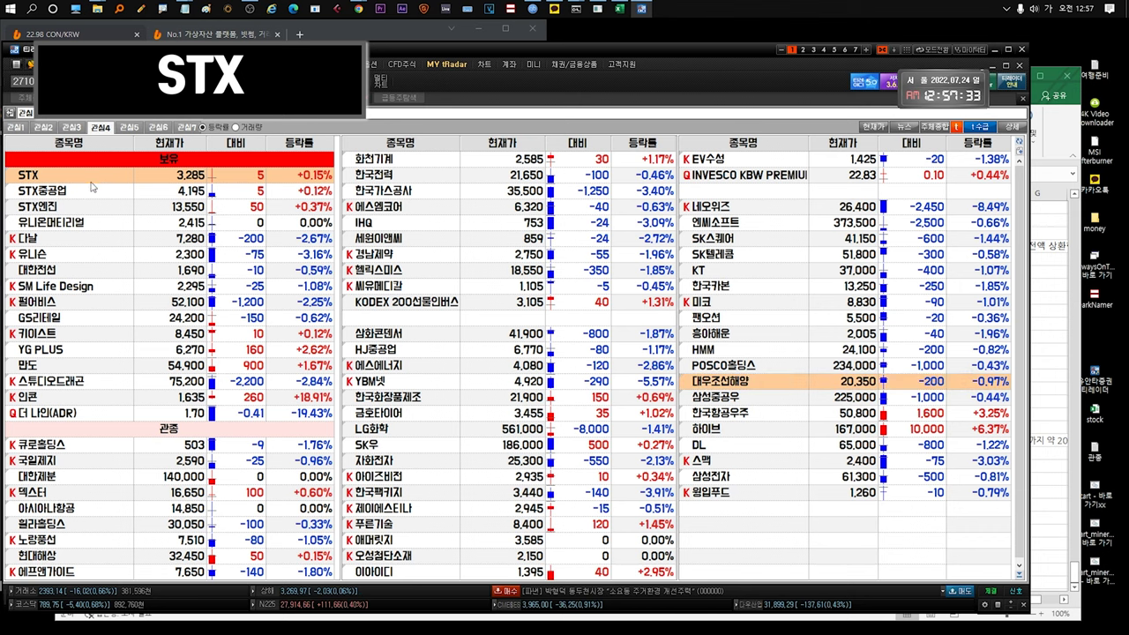
Step: Examine the recent candles on the STX daily chart and return to the watchlist
double_click(39, 176)
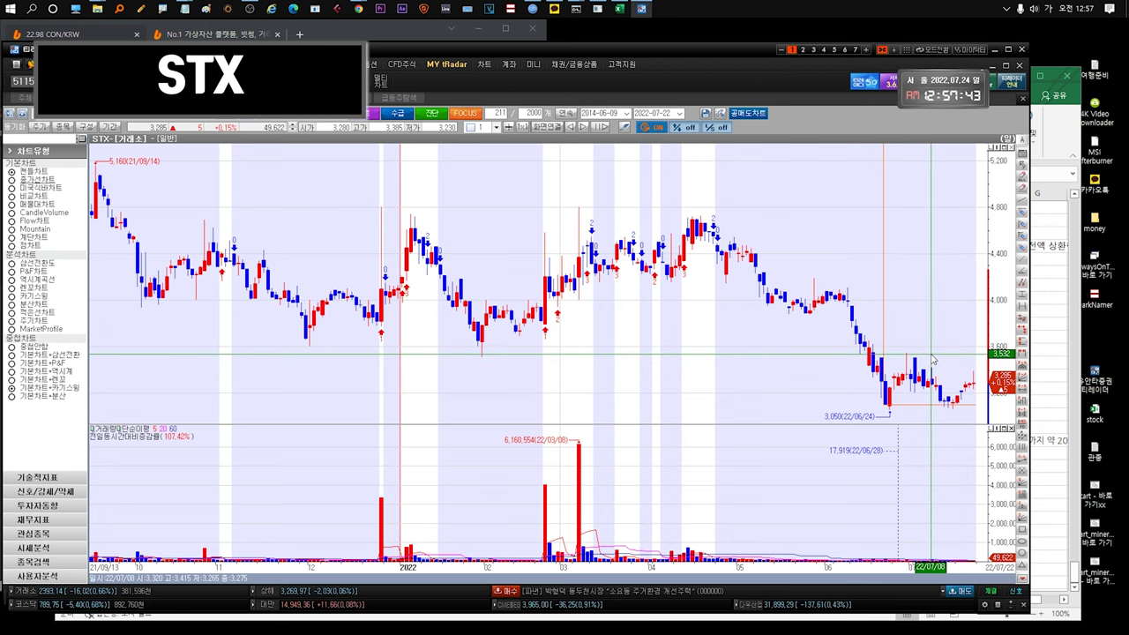
key("Escape")
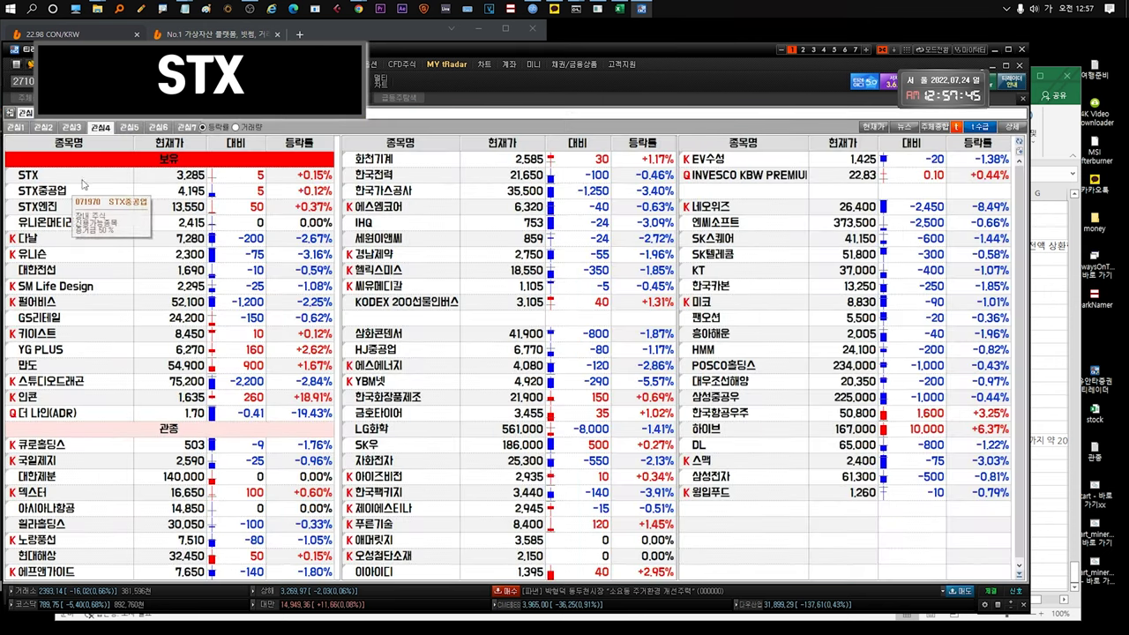
left_click(99, 176)
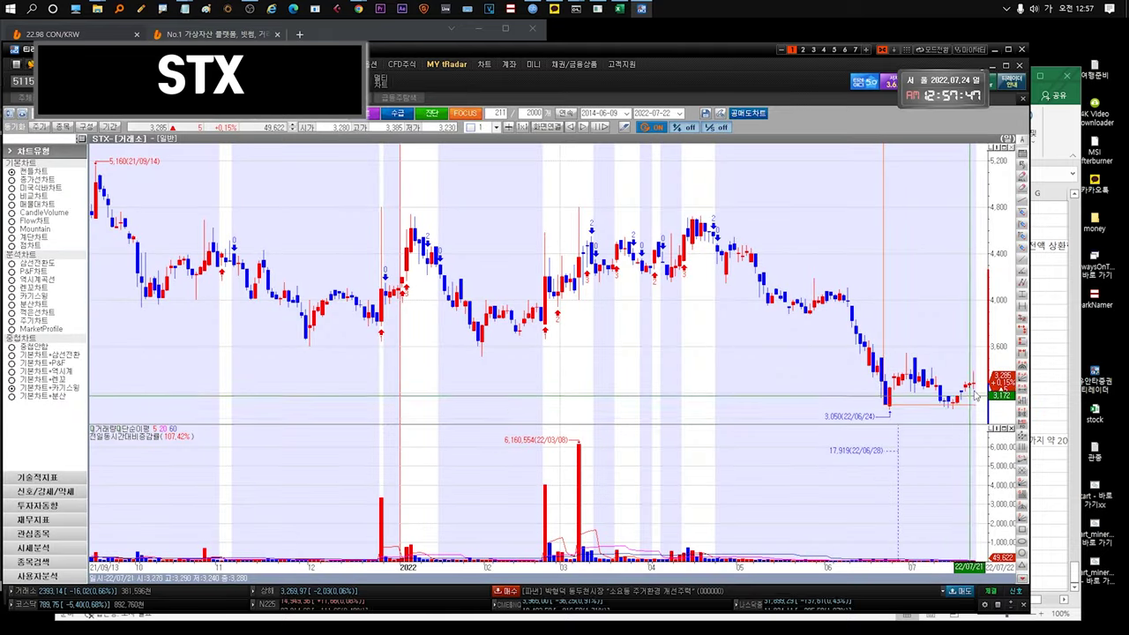
key("Escape")
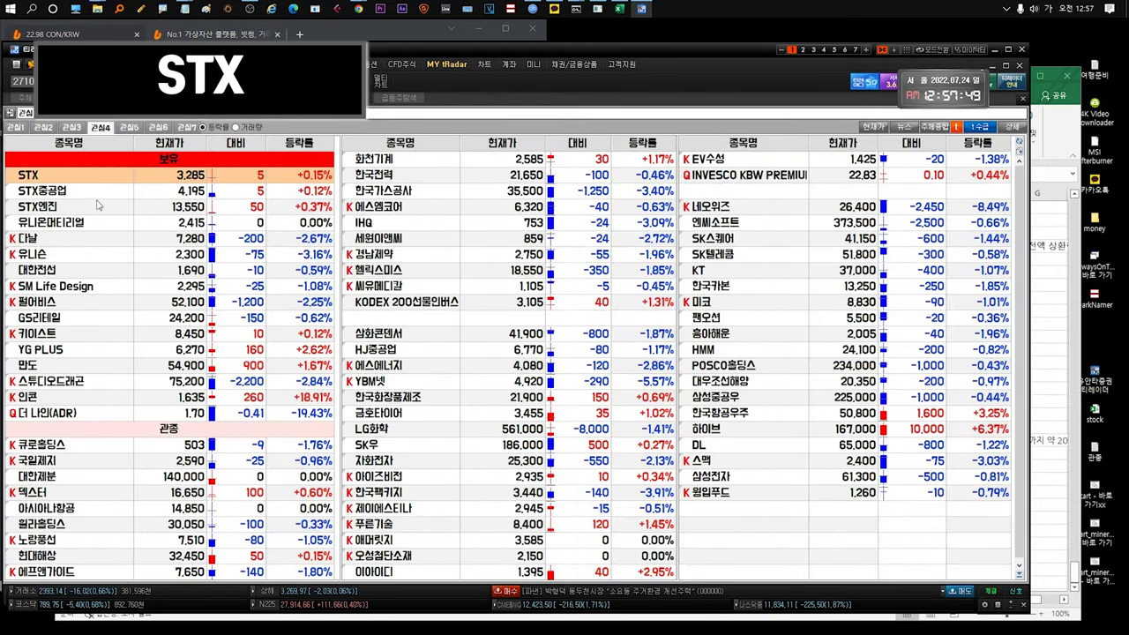
Step: Switch to the Excel stock workbook, check the 20220718 entry on the stx중 sheet, and return to the 티레이더 watchlist
key("Down")
left_click(1059, 198)
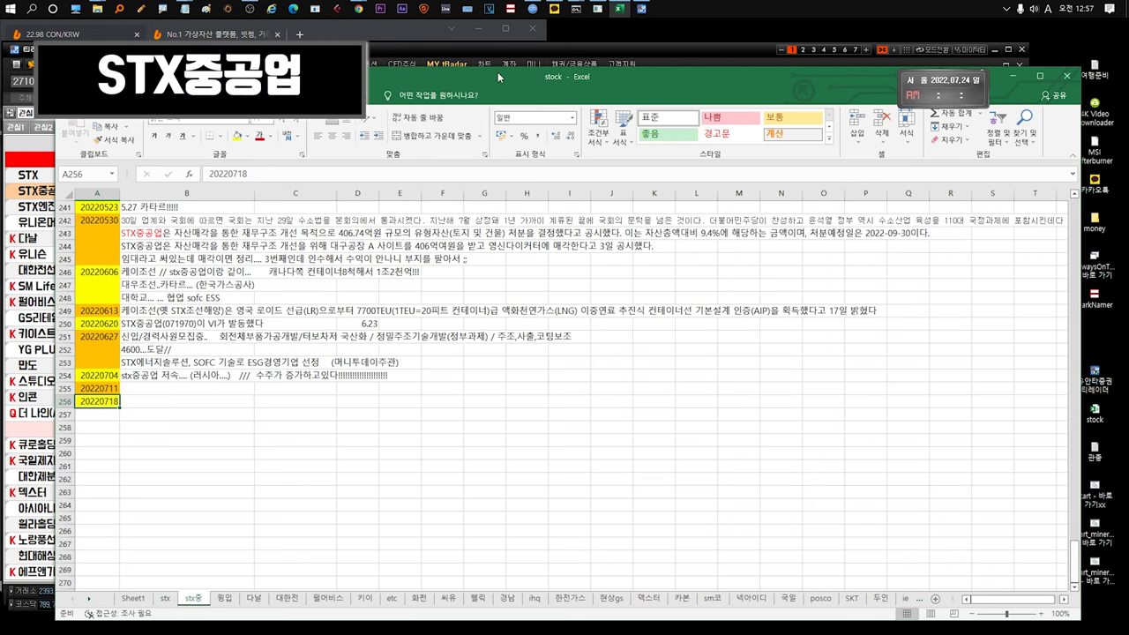
left_click(514, 55)
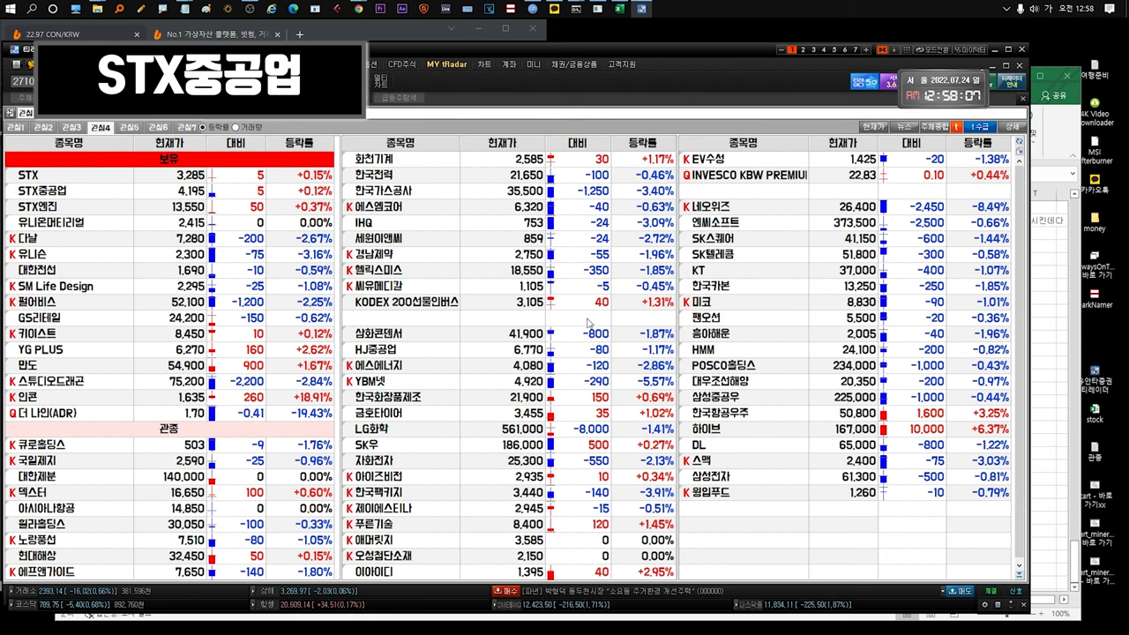
Step: Examine the daily chart of STX중공업 and return to the watchlist
left_click(789, 377)
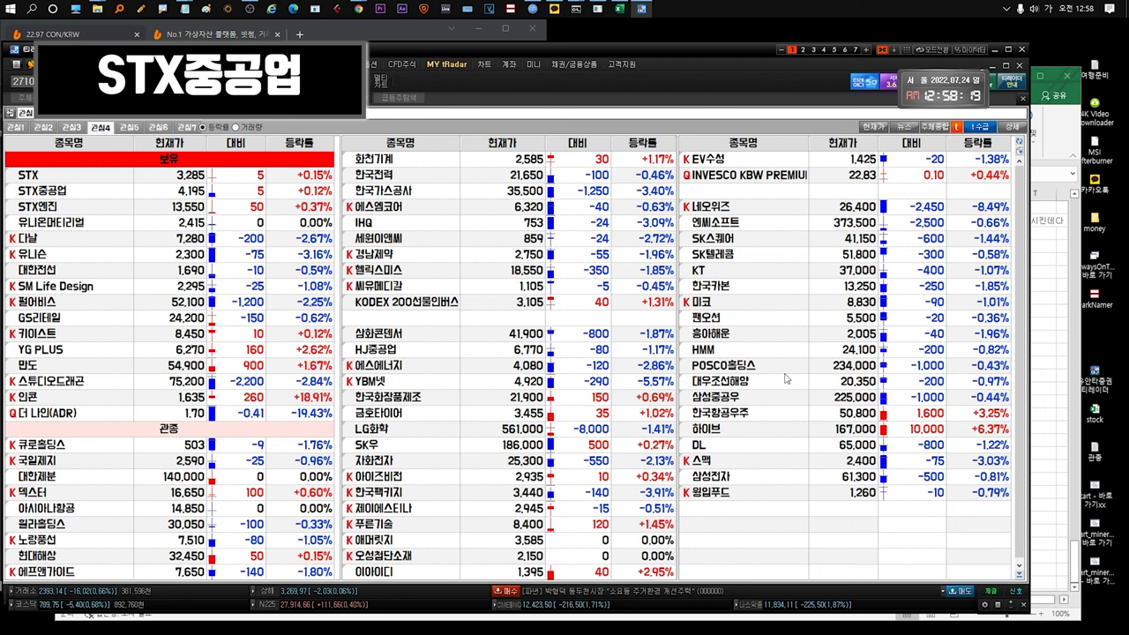
left_click(75, 191)
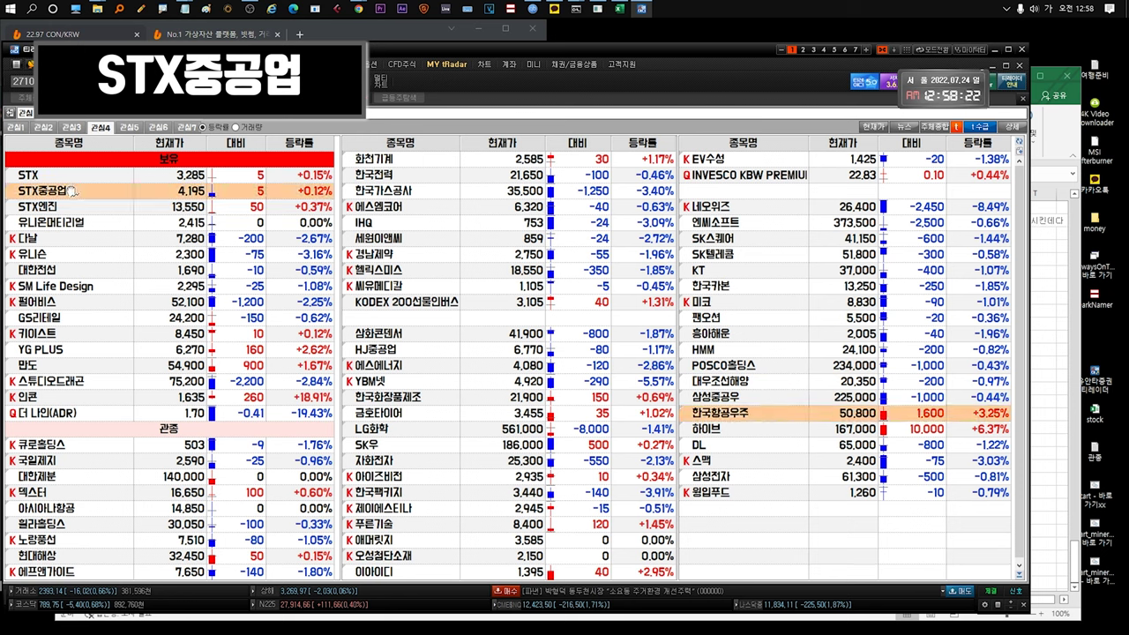
double_click(135, 196)
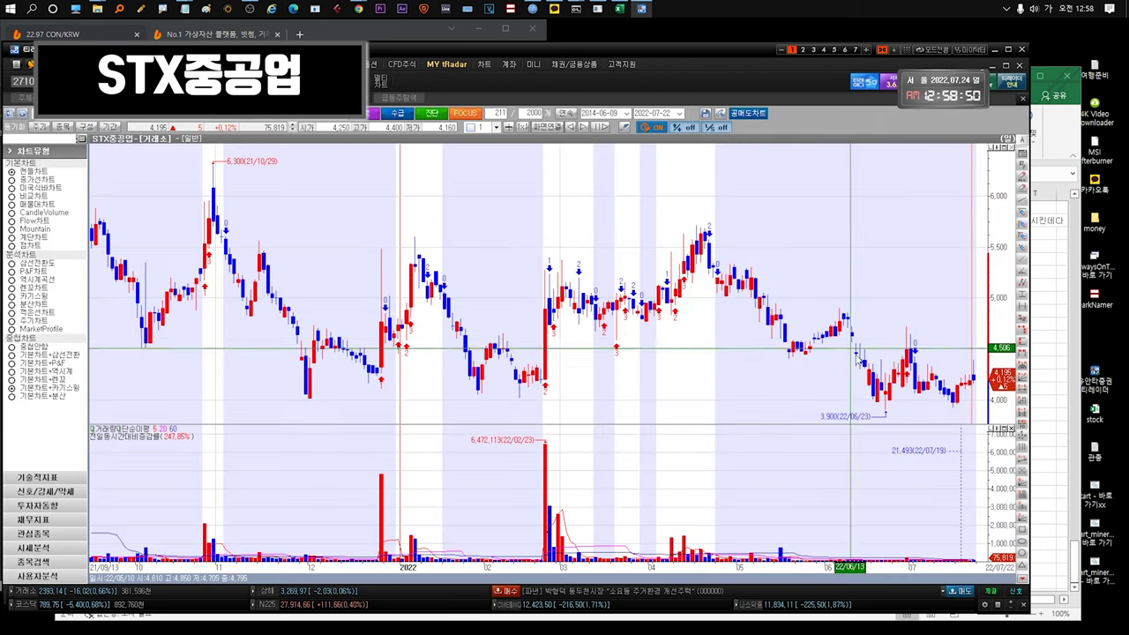
key("Escape")
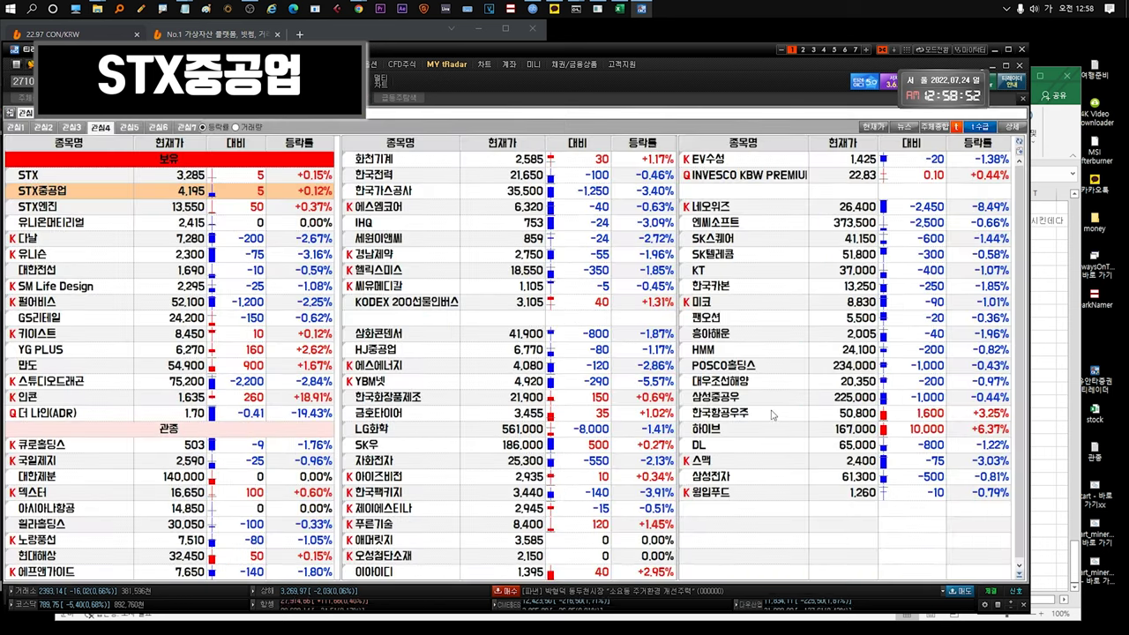
Step: View the daily chart of 대우조선해양 for comparison, and select STX중공업 in the watchlist again
left_click(754, 385)
double_click(753, 386)
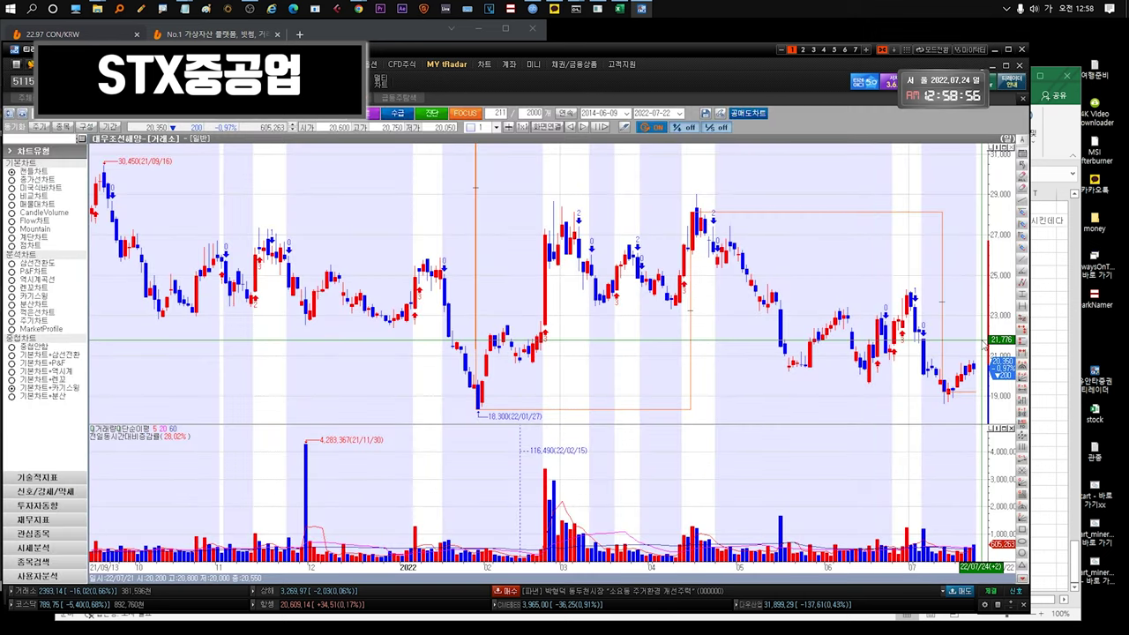
key("Escape")
left_click(170, 194)
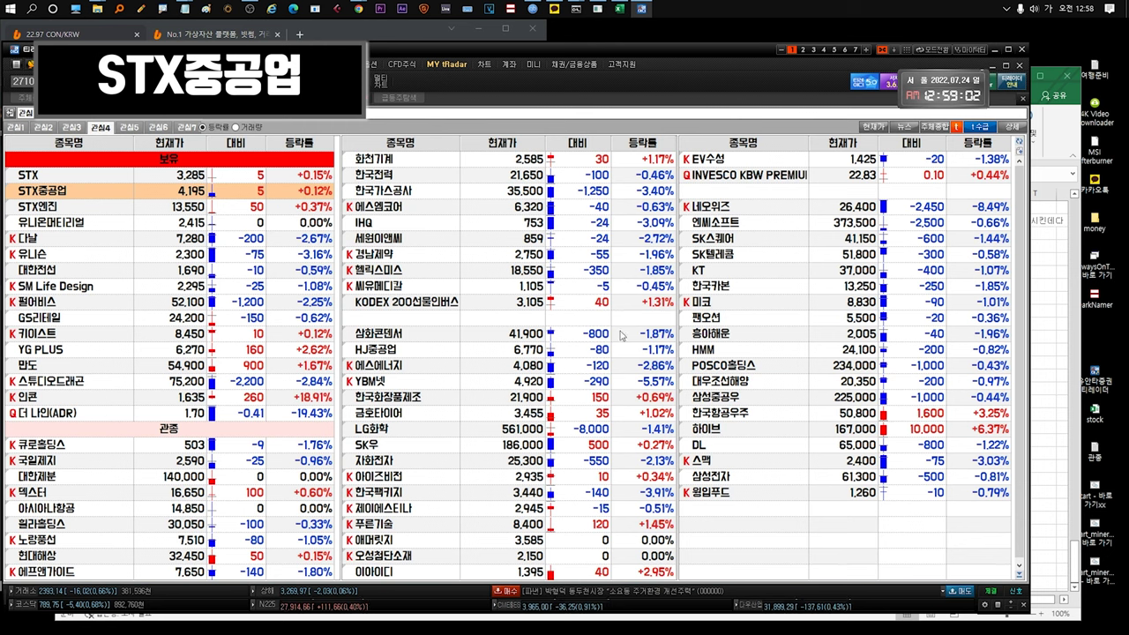
Step: Examine the daily chart of 대우조선해양 and the daily chart of STX중공업, and return to the watchlist
double_click(719, 381)
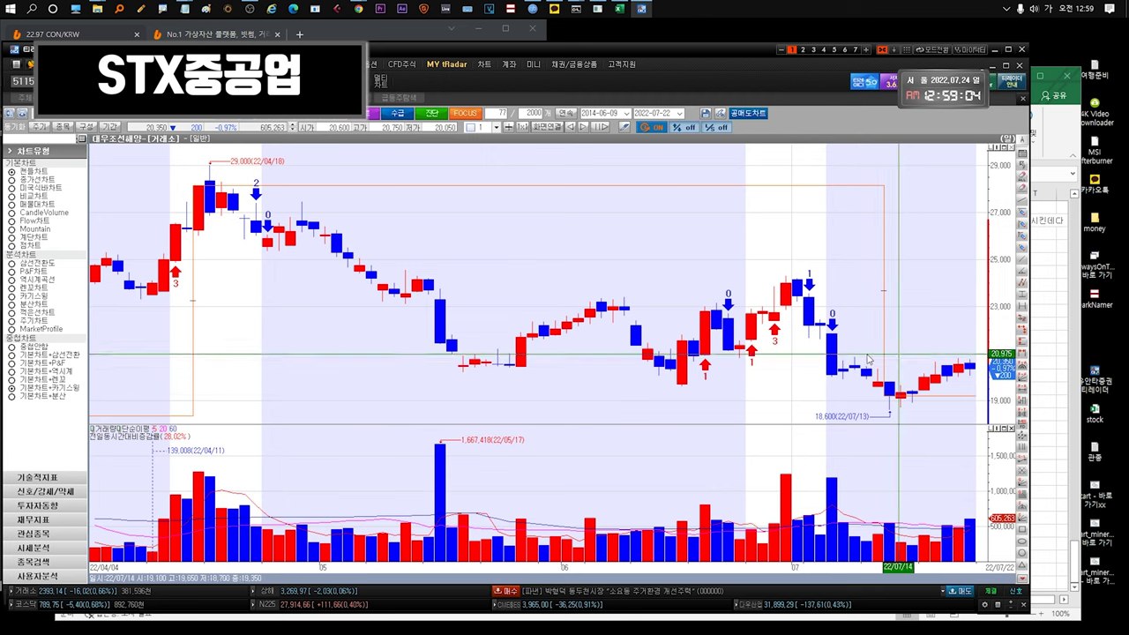
mouse_move(968, 381)
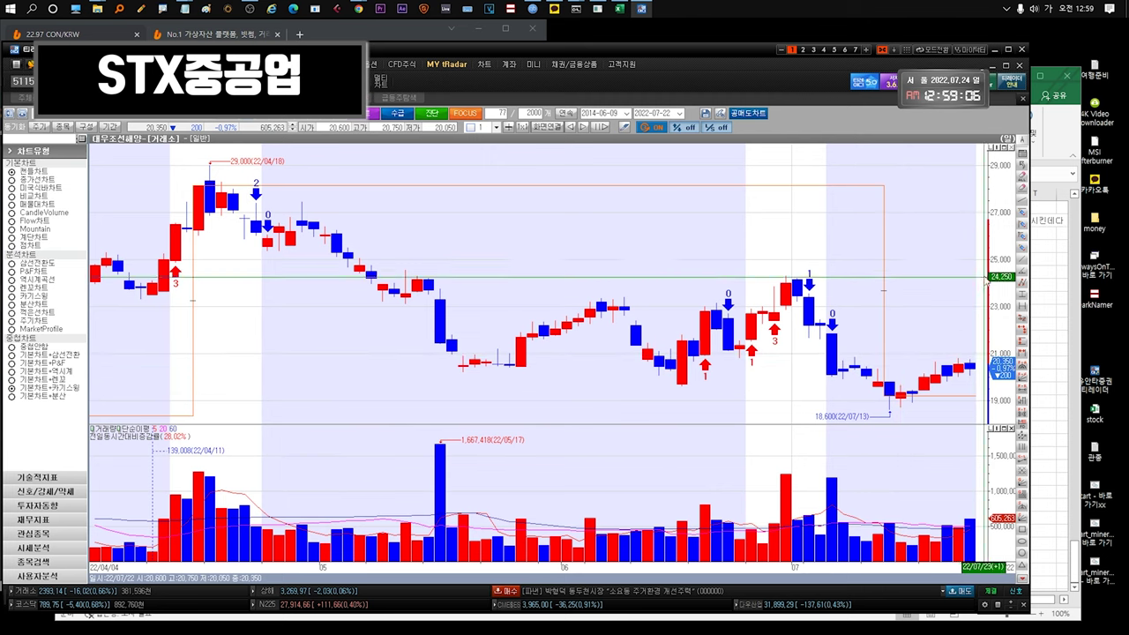
key("Escape")
double_click(53, 189)
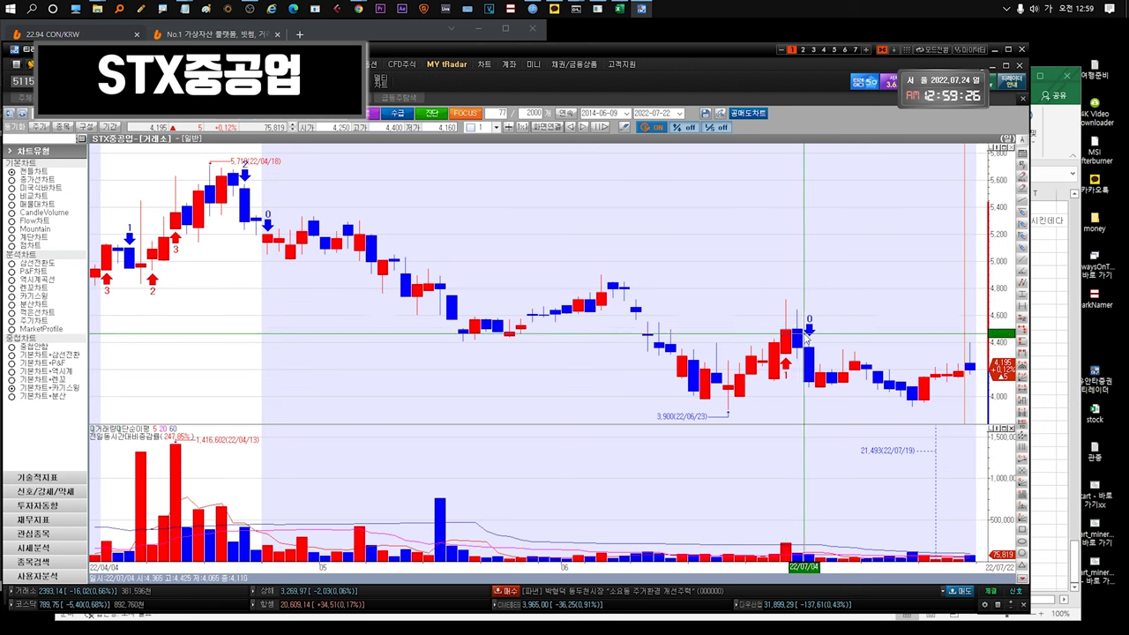
key("ctrl+Tab")
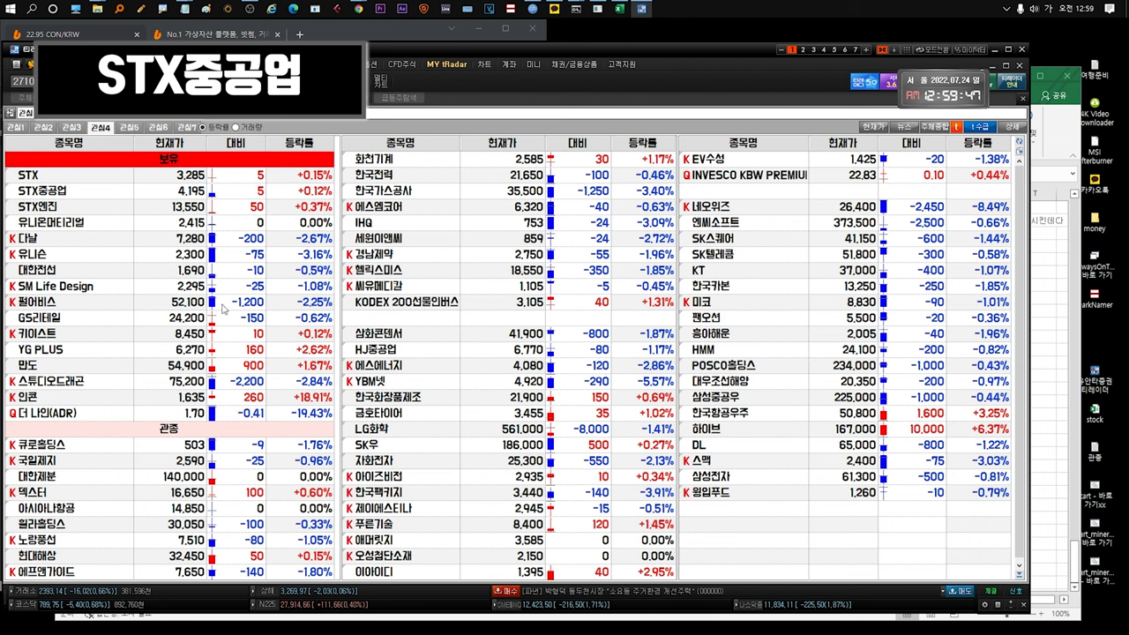
left_click(92, 188)
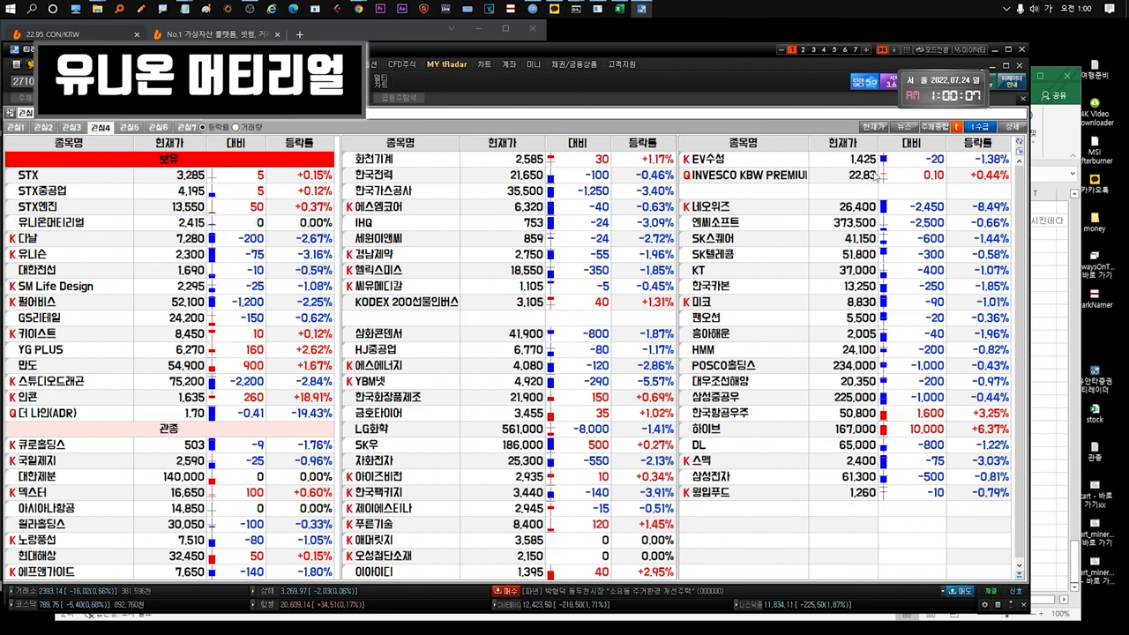
Step: Examine the daily chart of 유니온머티리얼, widening its range to the full history since 2014
double_click(88, 224)
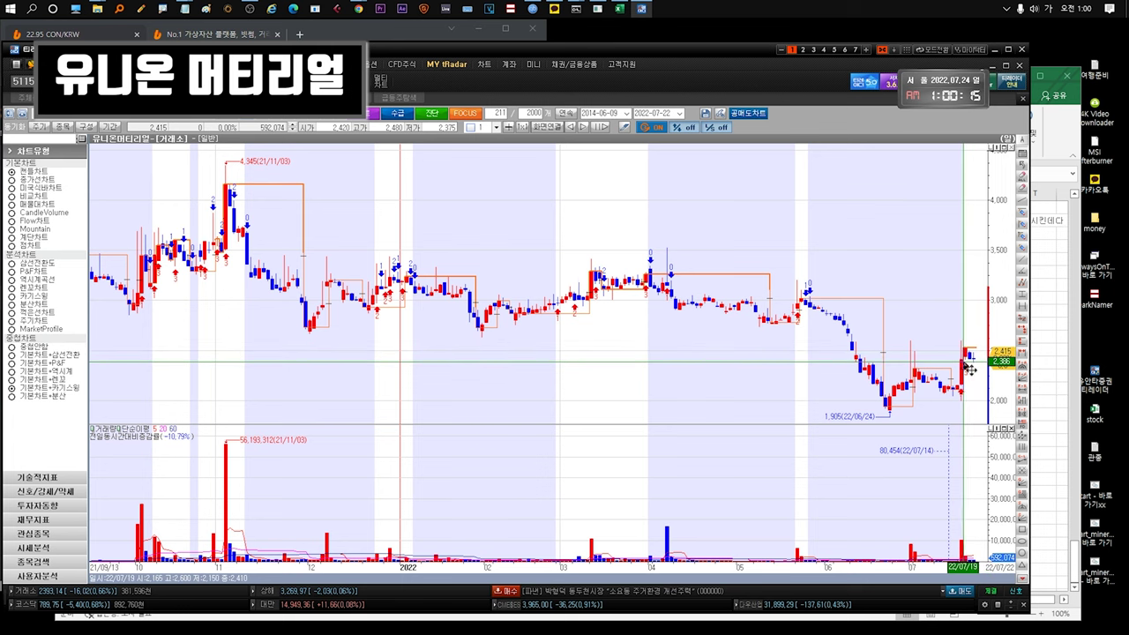
mouse_move(968, 367)
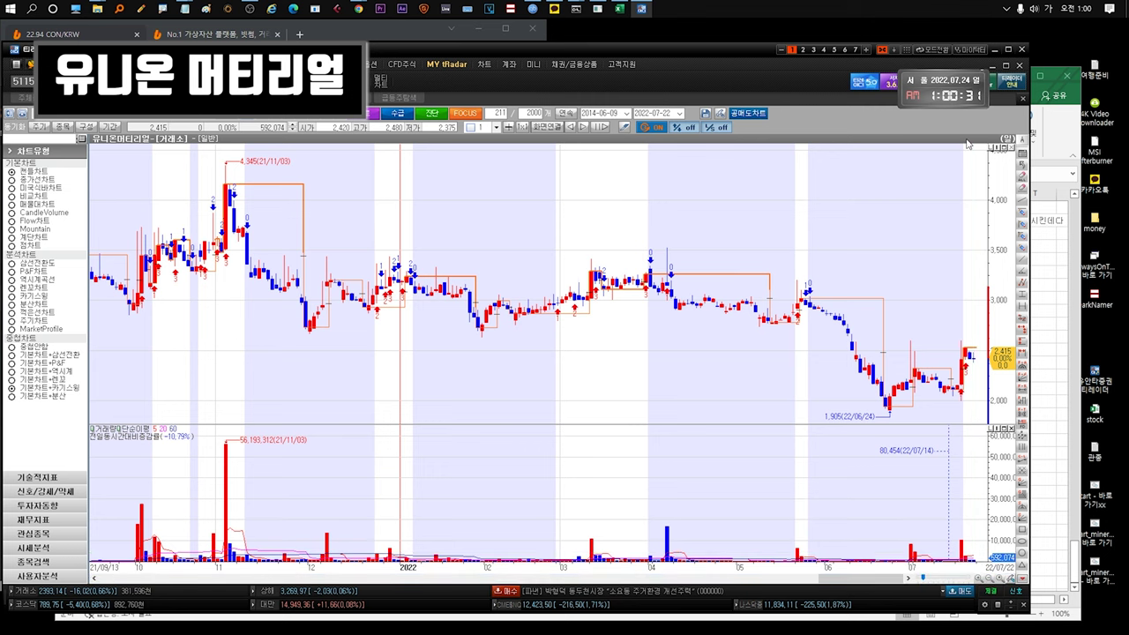
left_click(1051, 134)
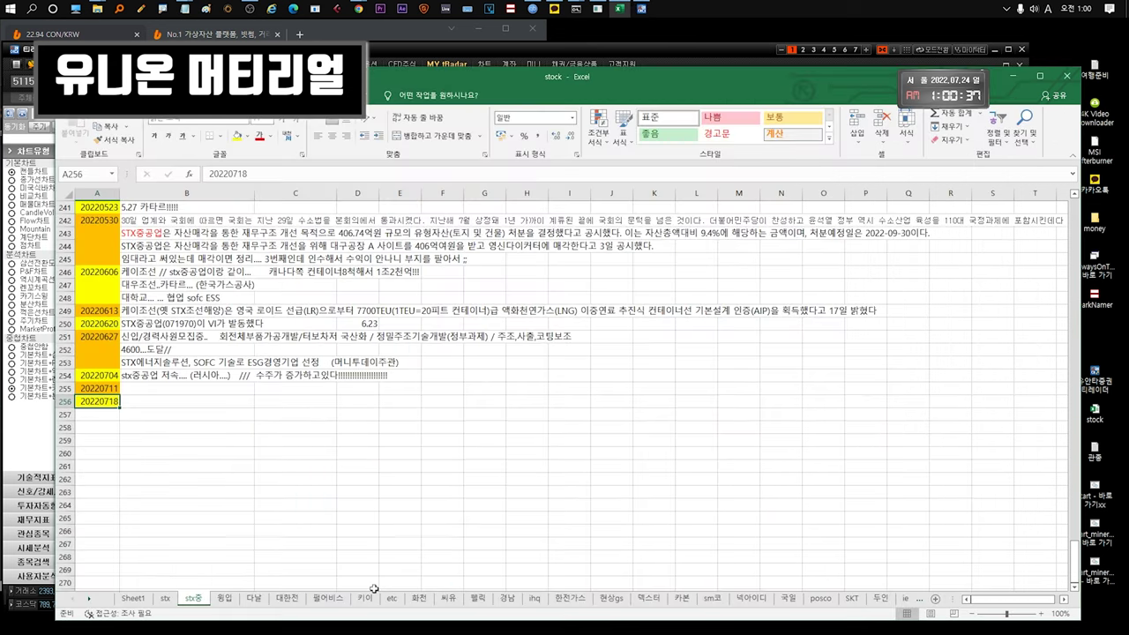
left_click(636, 62)
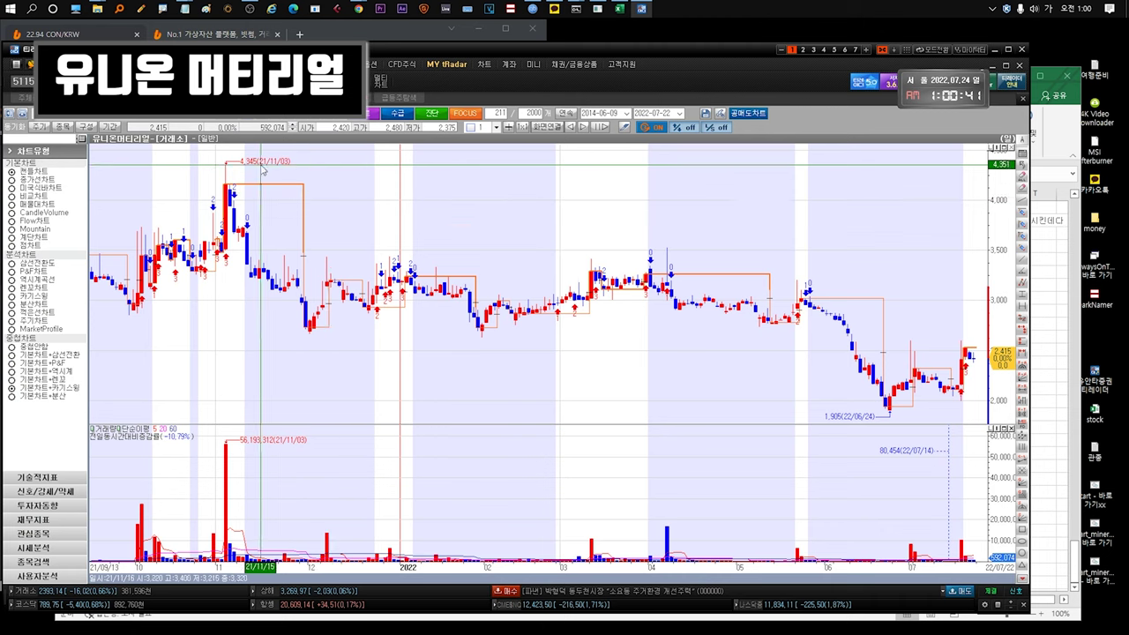
scroll(262, 170, "down", 10)
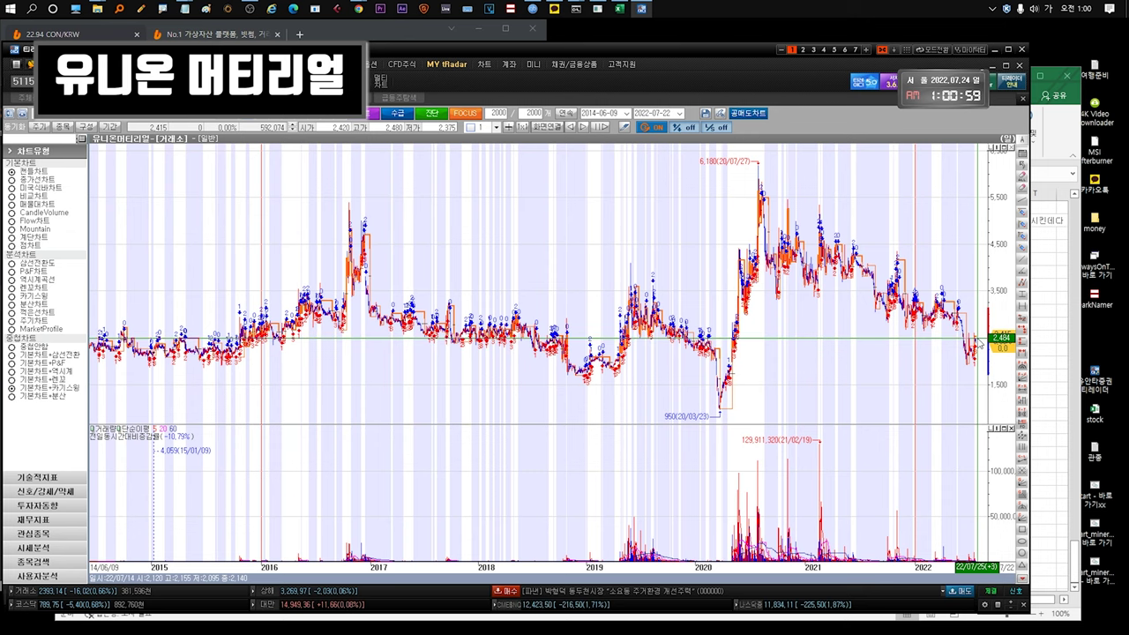
Step: Switch to the Excel stock workbook and read the 20220718 notes on the etc sheet, including the US–China talks note in B1676
left_click(1061, 143)
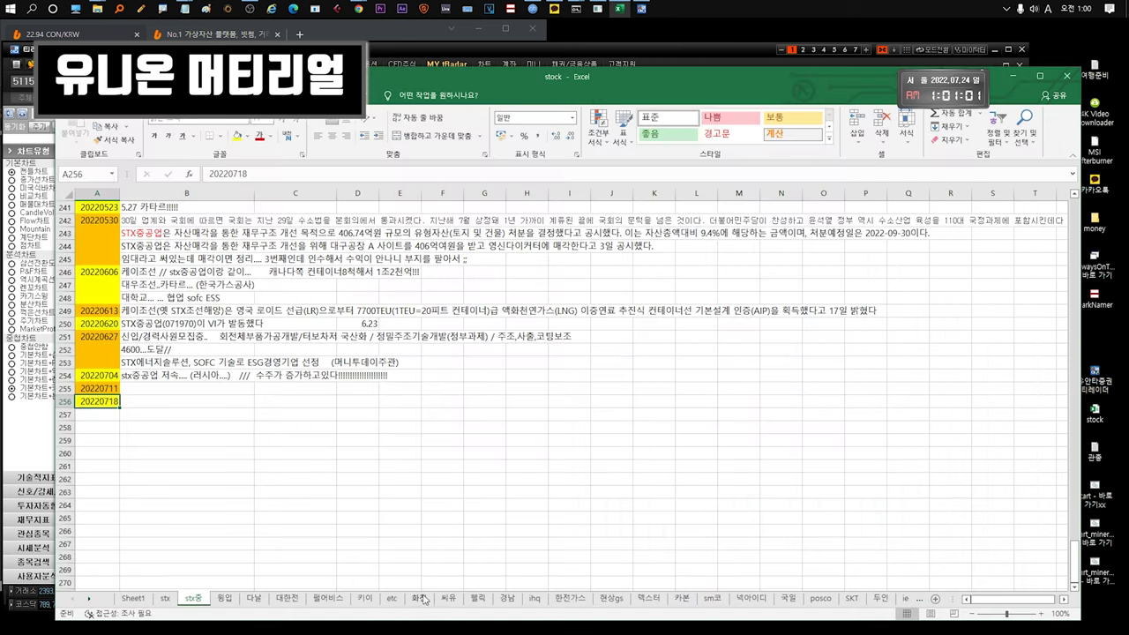
left_click(393, 599)
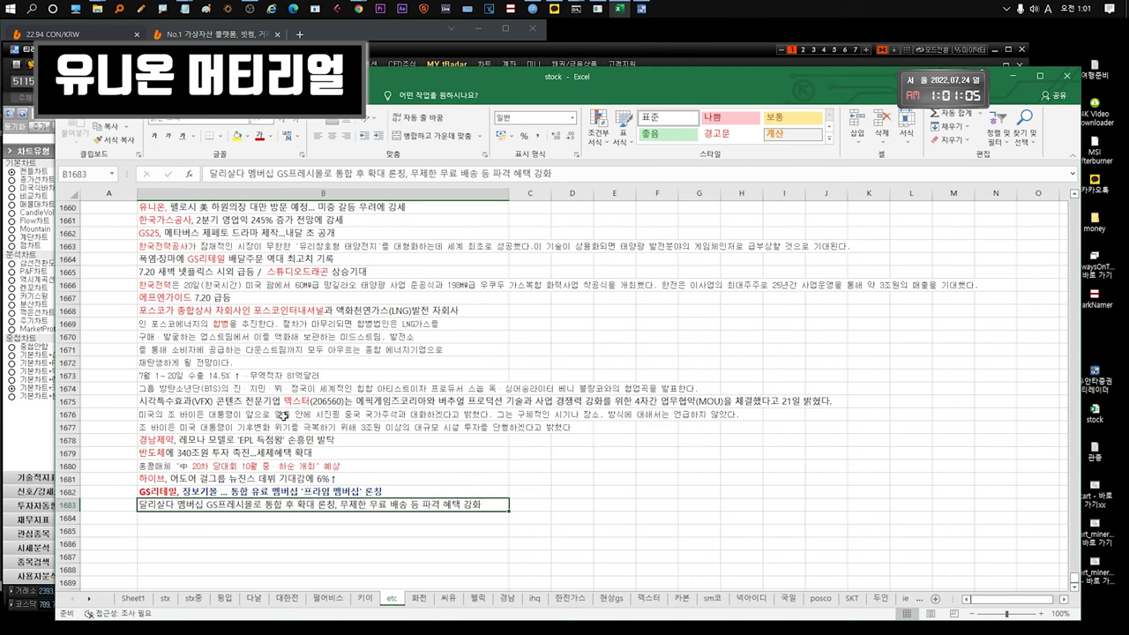
double_click(402, 414)
left_click_drag(332, 415, 753, 409)
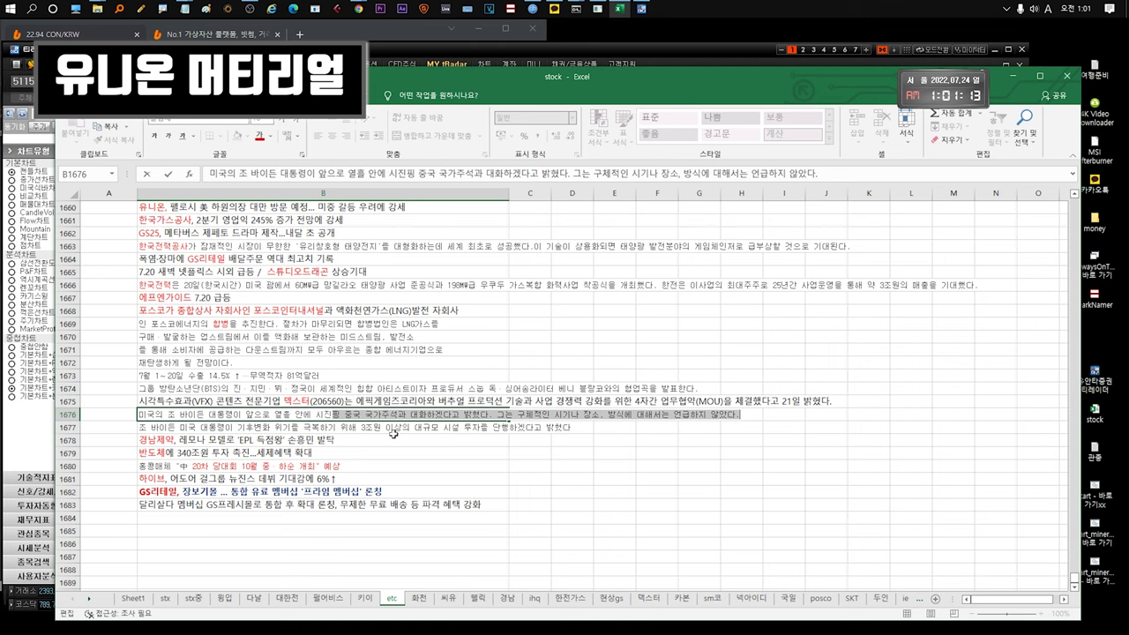
left_click(392, 430)
scroll(238, 296, "up", 1)
scroll(231, 296, "up", 3)
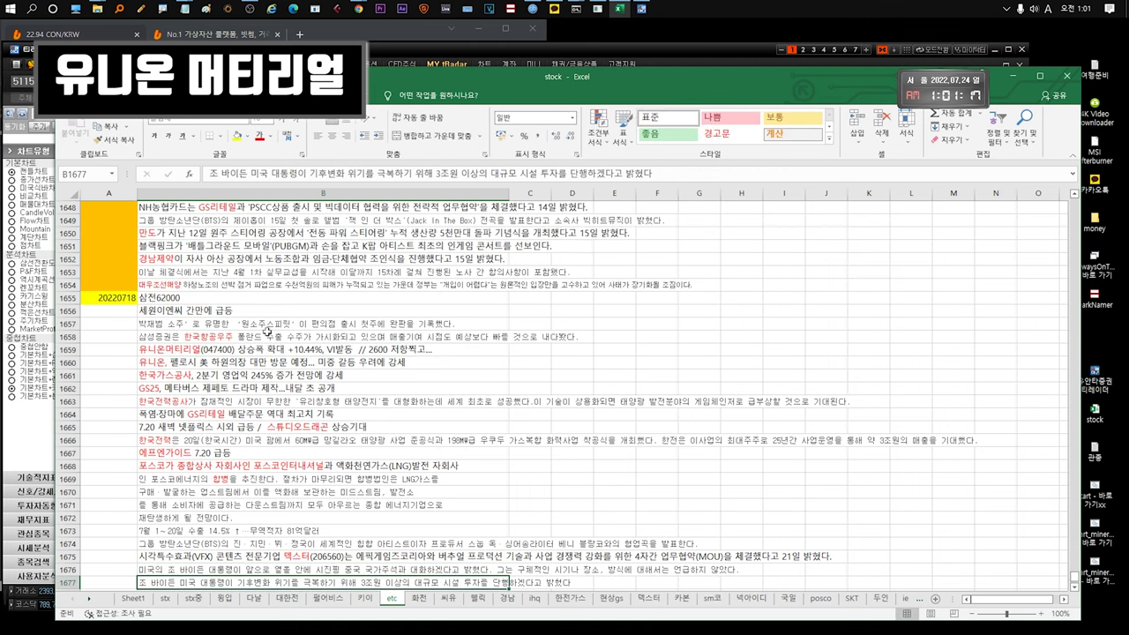
scroll(251, 489, "down", 4)
left_click(267, 518)
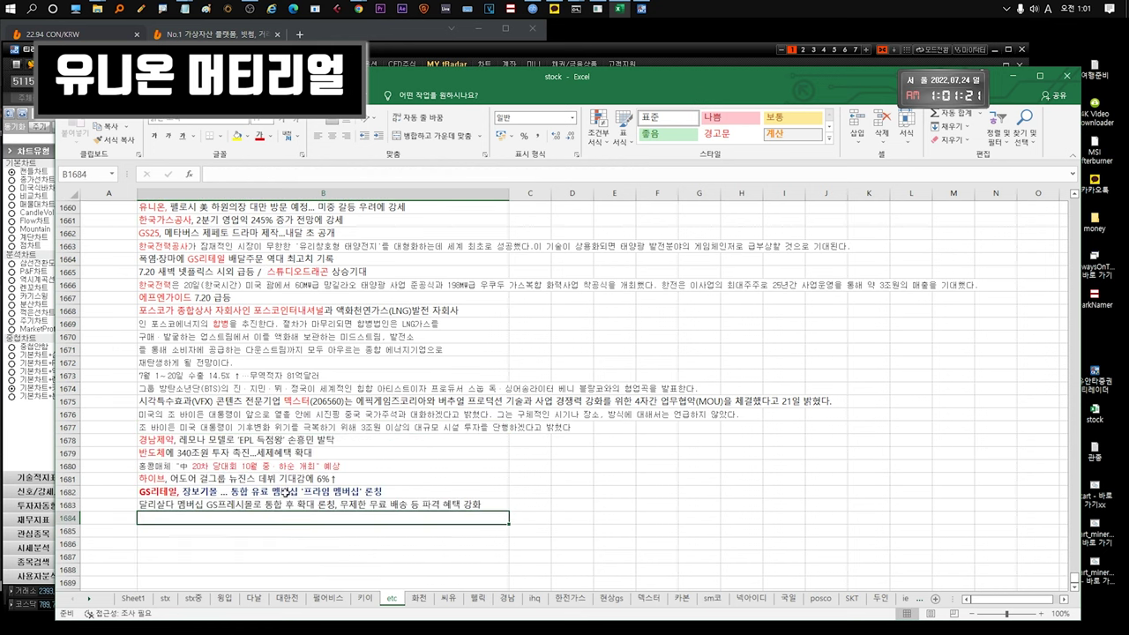
Step: Switch back to 티레이더, examine the 유니온머티리얼 chart from late 2020 to July 2022, and return to the watchlist
left_click(562, 48)
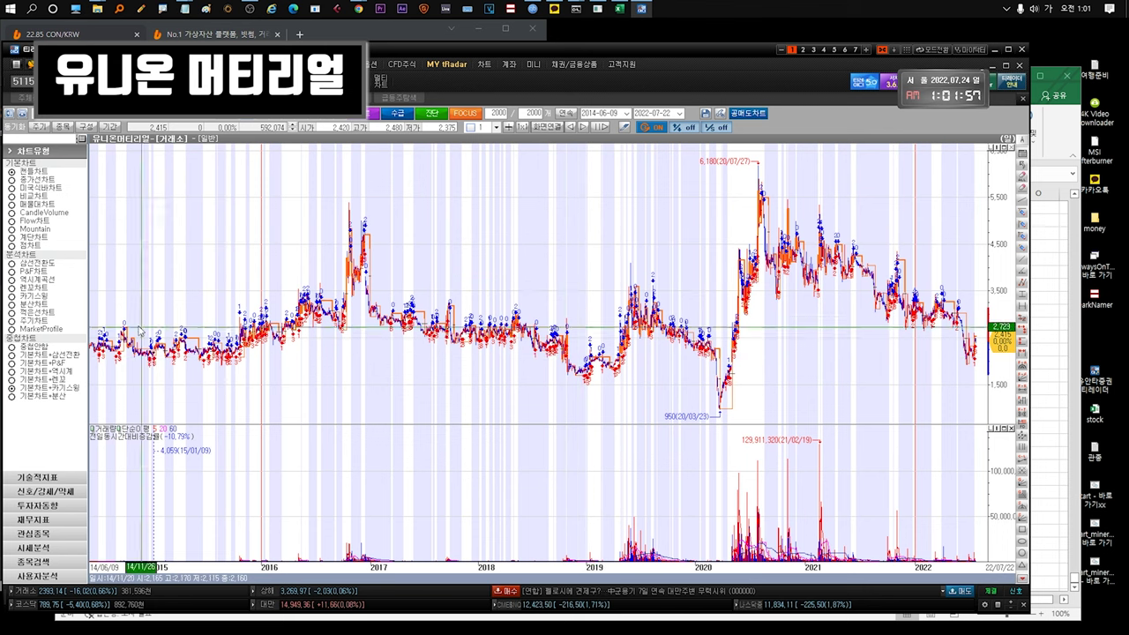
left_click_drag(785, 315, 1096, 320)
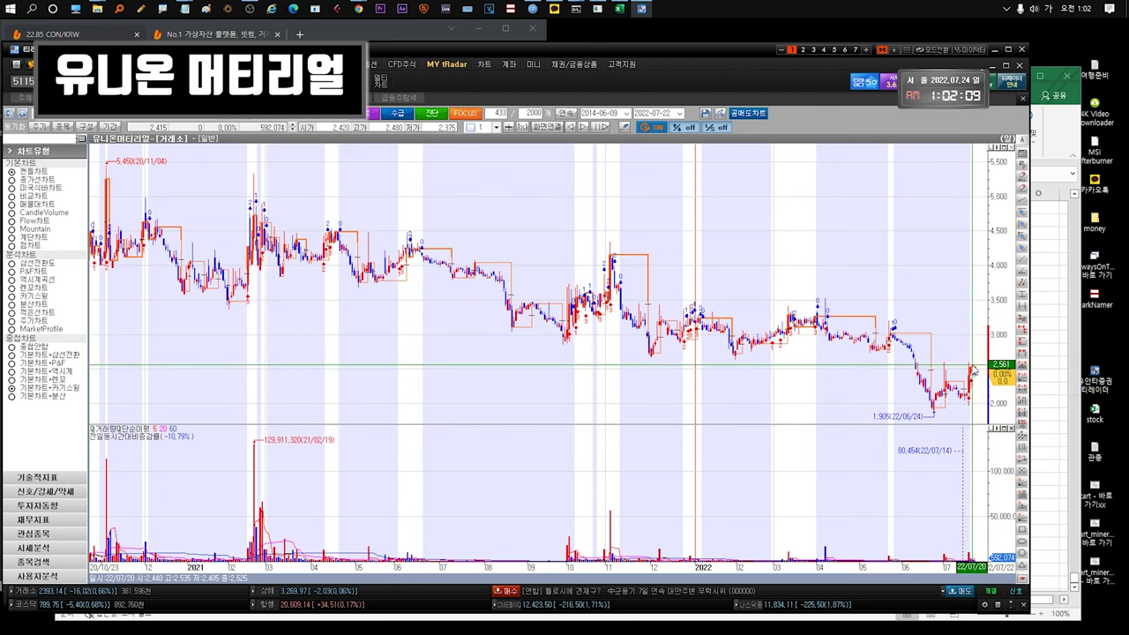
mouse_move(979, 378)
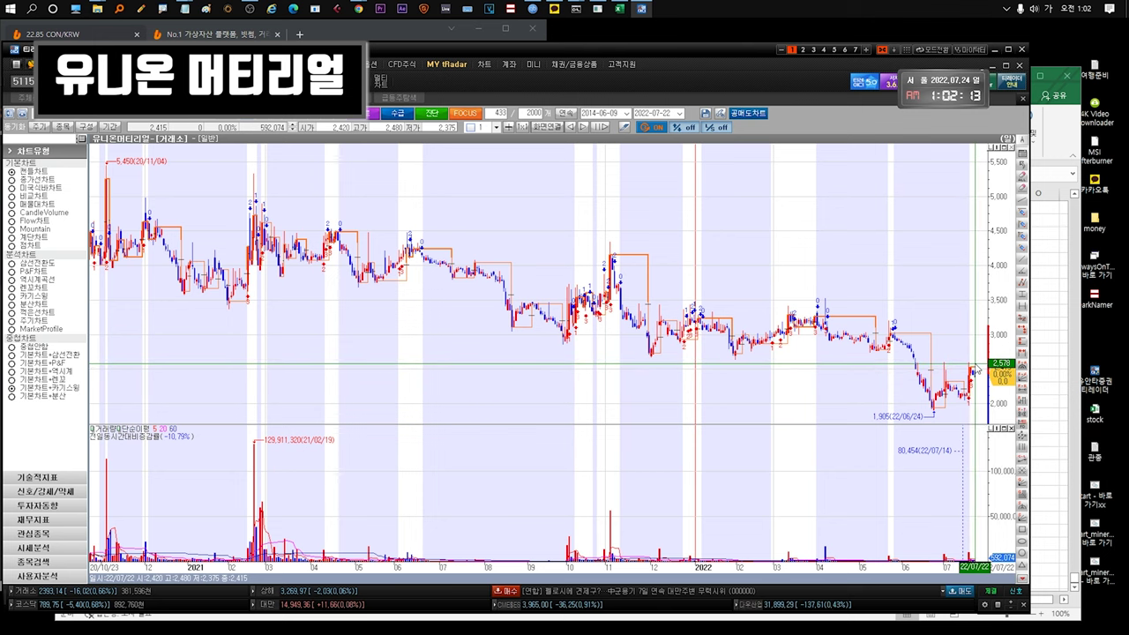
mouse_move(663, 338)
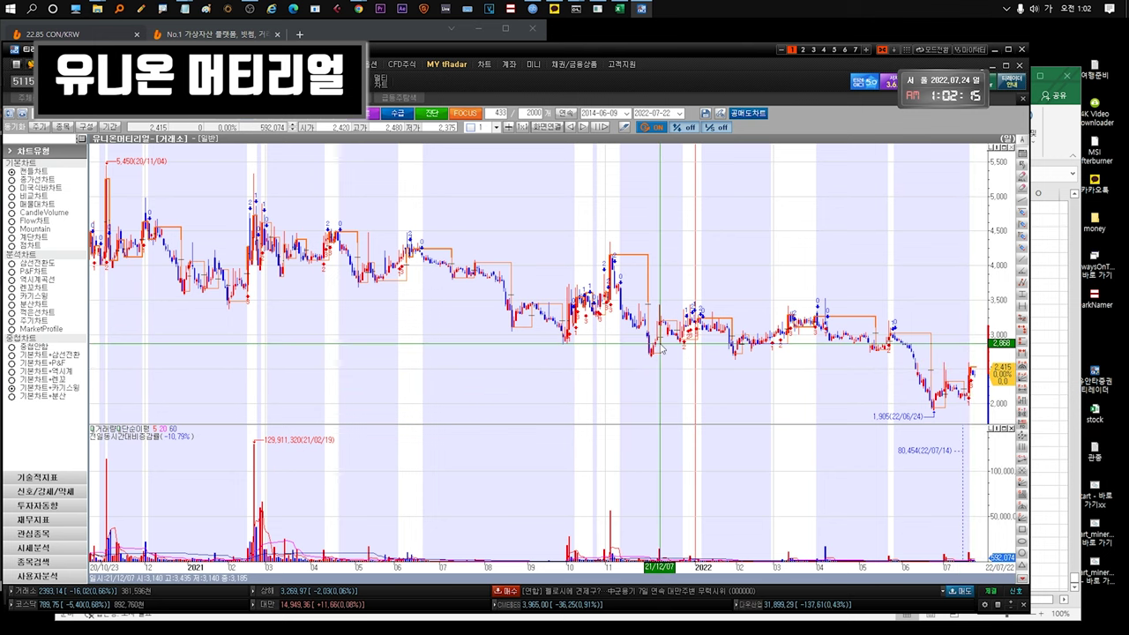
key("ctrl+Tab")
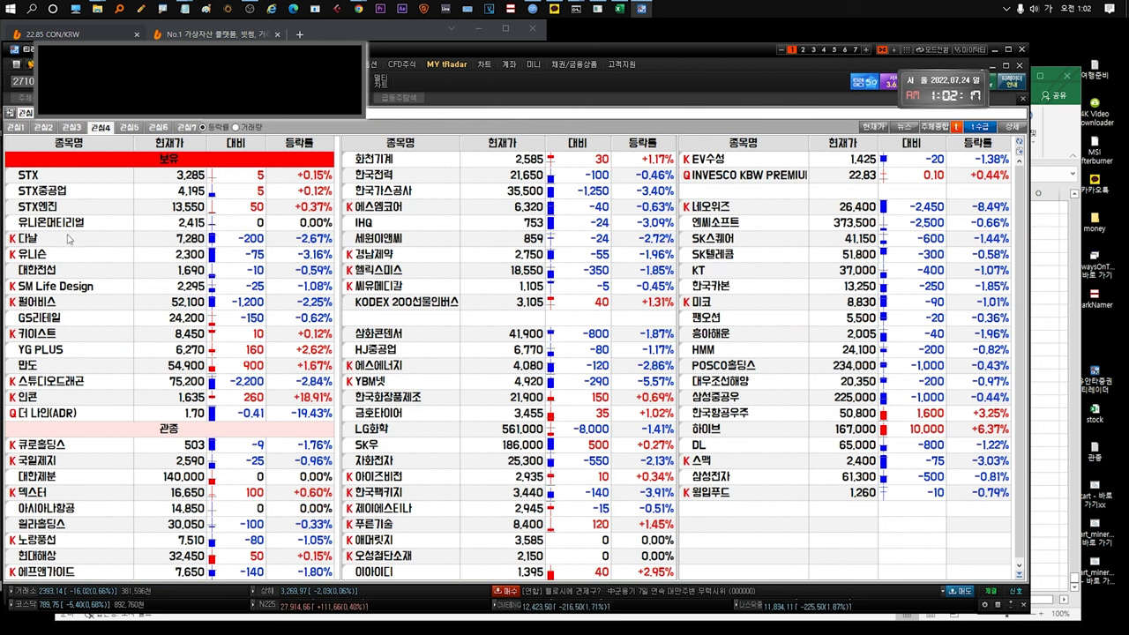
Step: View the chart of 다날, switch to the Excel stock workbook and open the 다날 sheet
double_click(280, 239)
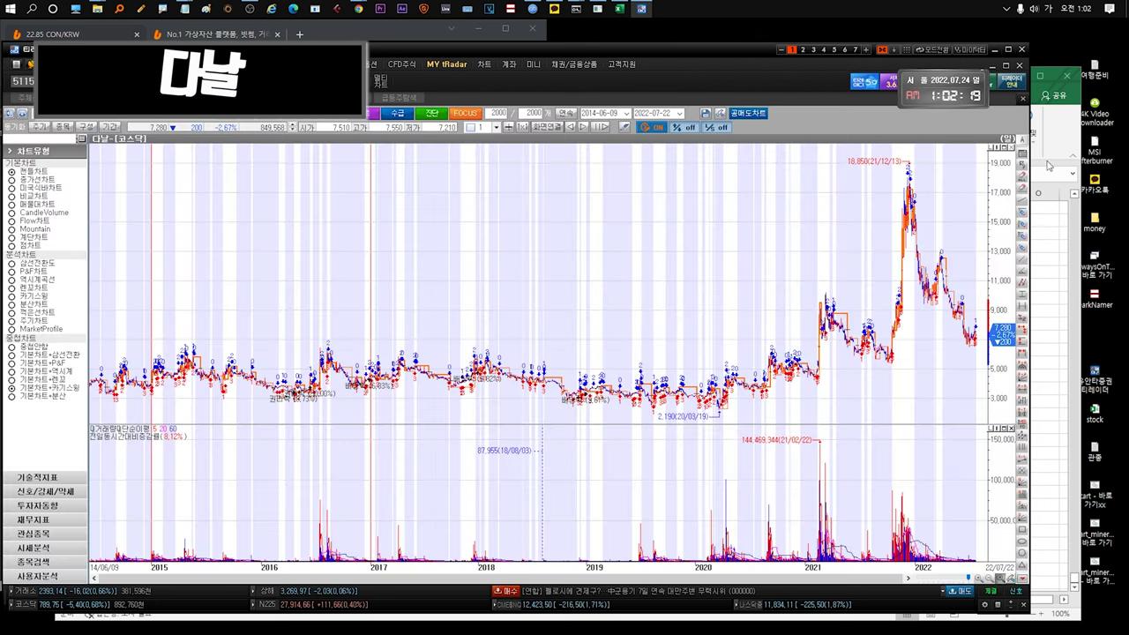
left_click(1047, 164)
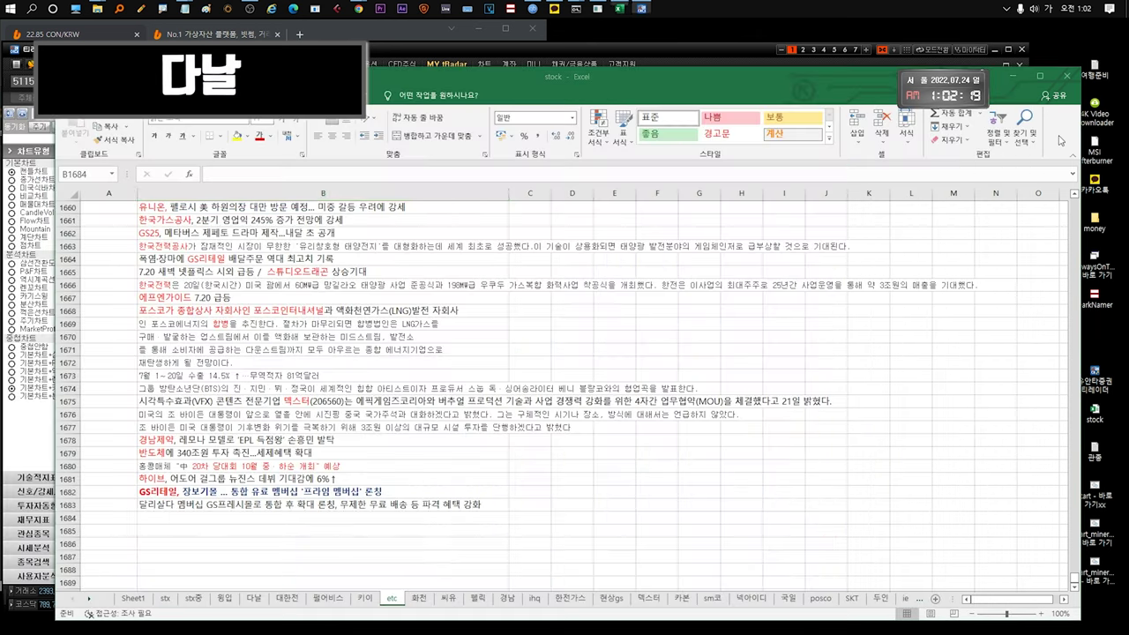
left_click(251, 599)
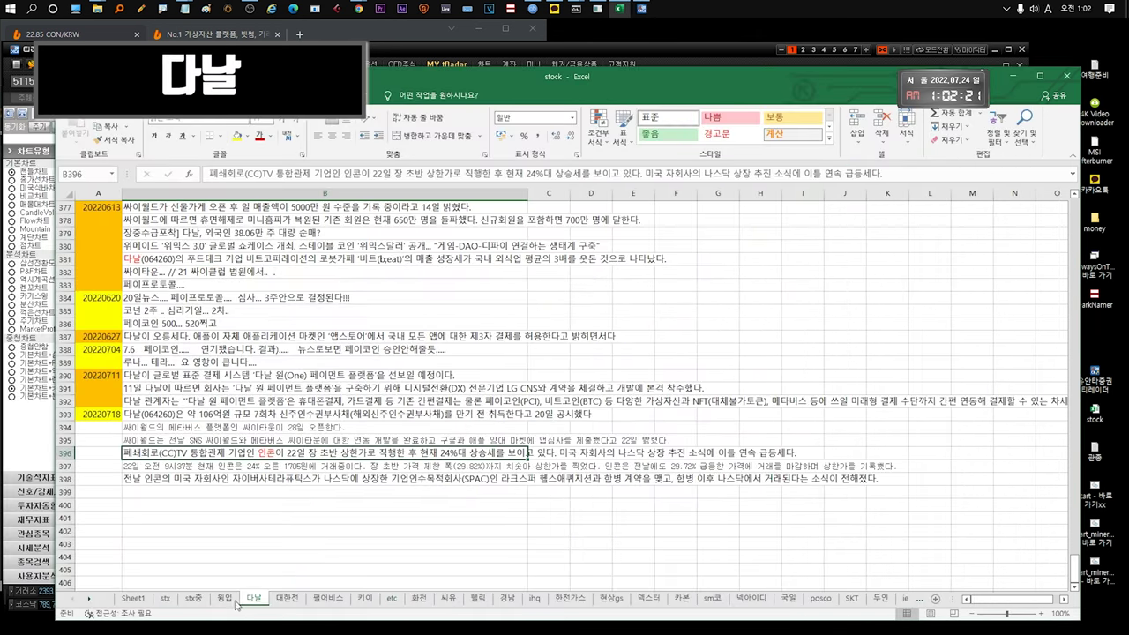
Step: Move the 윙입 sheet to just after the etc sheet and reopen the 다날 sheet
left_click(225, 600)
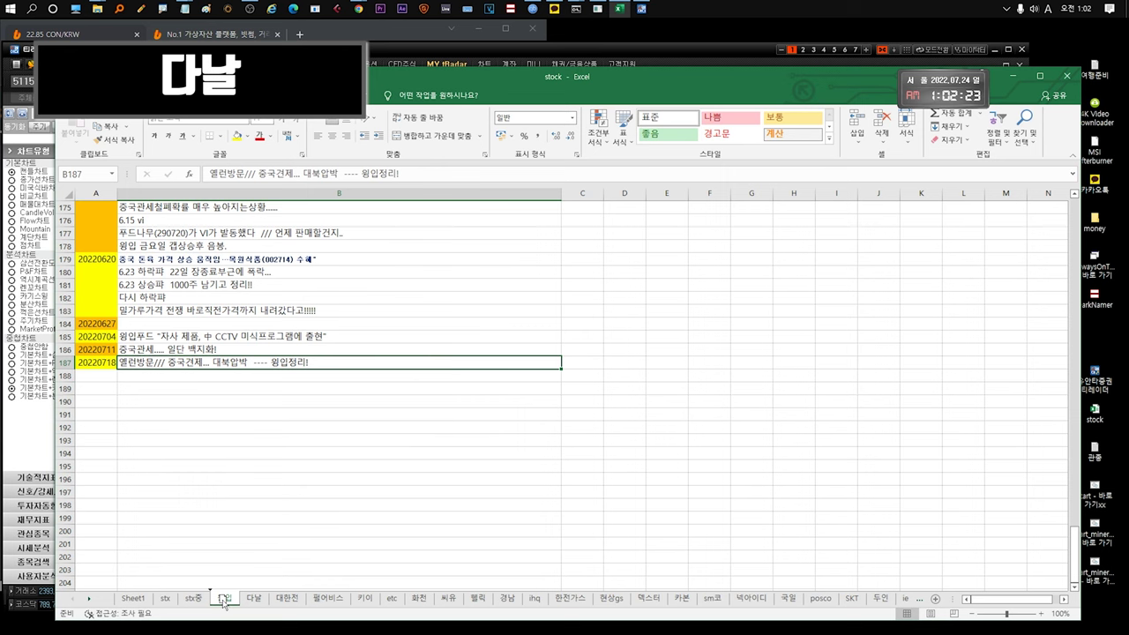
left_click_drag(228, 606, 399, 602)
left_click(225, 598)
Step: Read the 20220718 notes in B393 and B394 of the 다날 sheet, highlighting the bond acquisition and 싸이타운 opening text
left_click(184, 415)
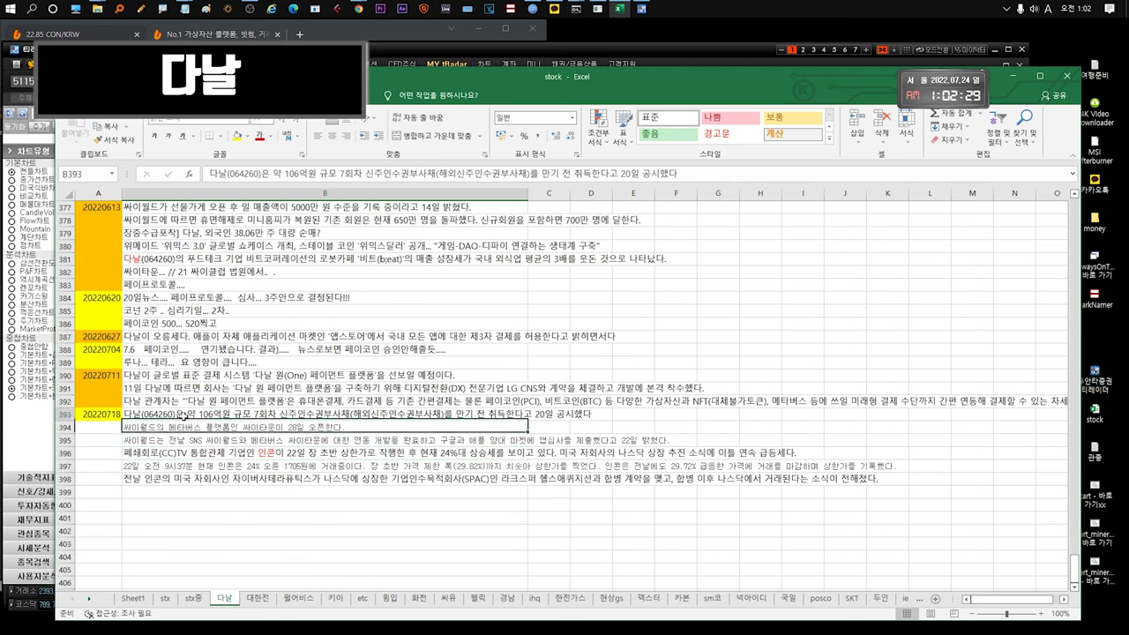
double_click(347, 414)
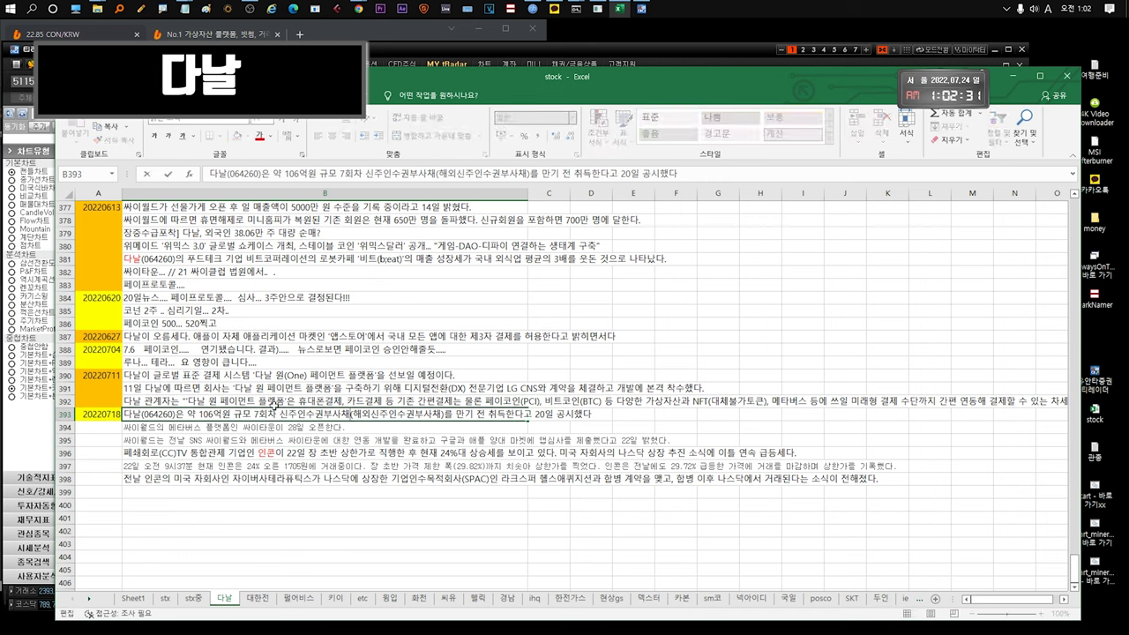
left_click_drag(186, 414, 620, 420)
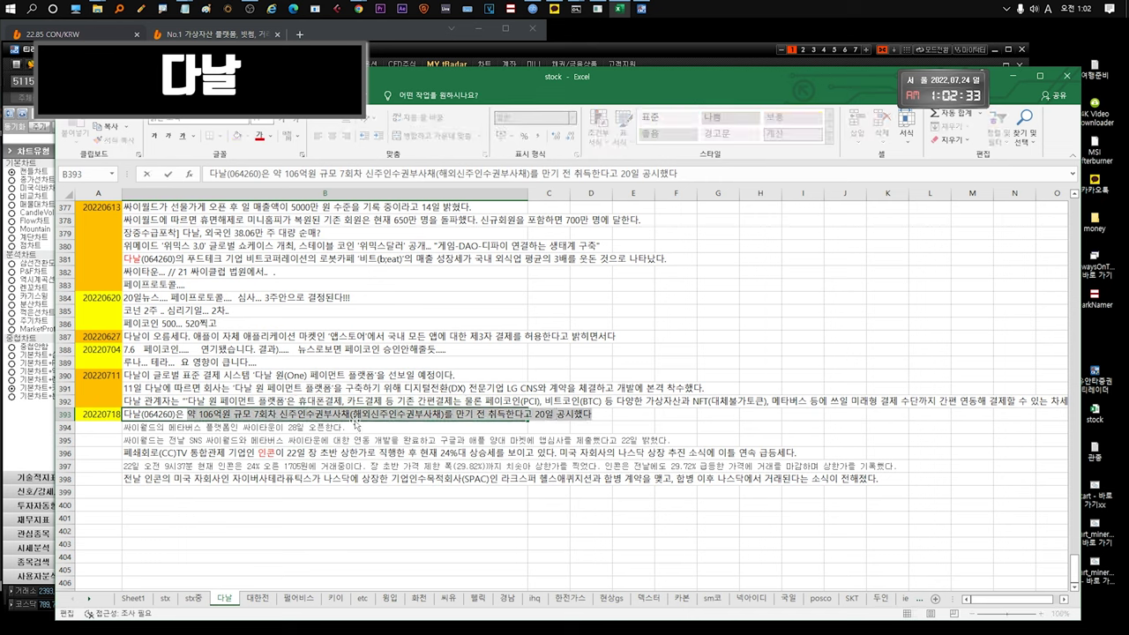
left_click(357, 416)
left_click_drag(356, 414, 534, 420)
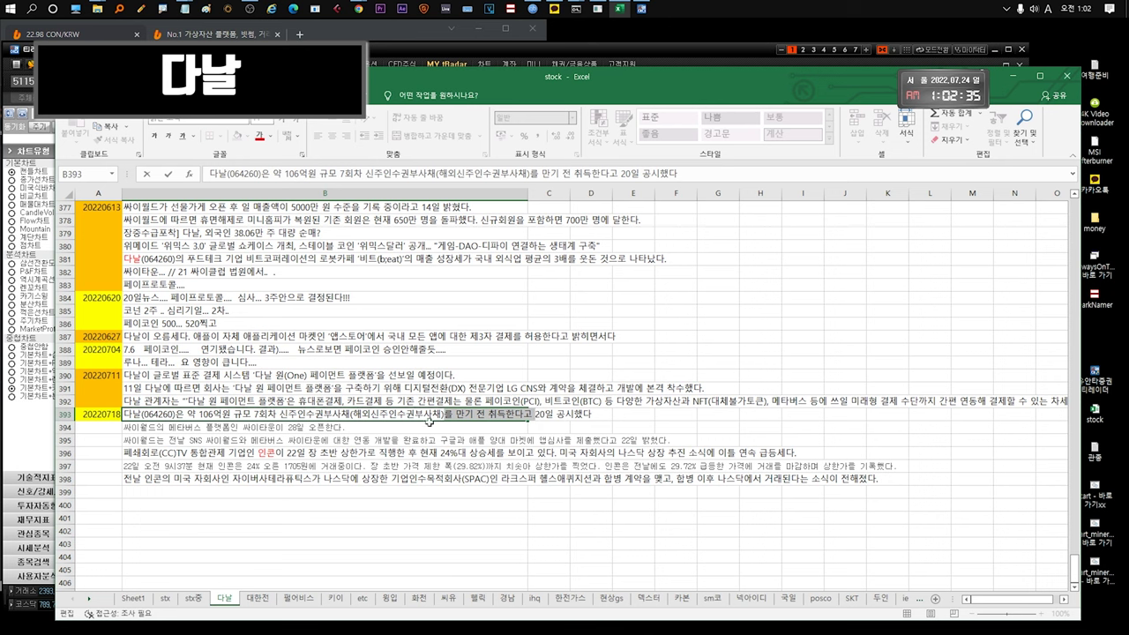
double_click(251, 429)
left_click_drag(346, 427, 148, 429)
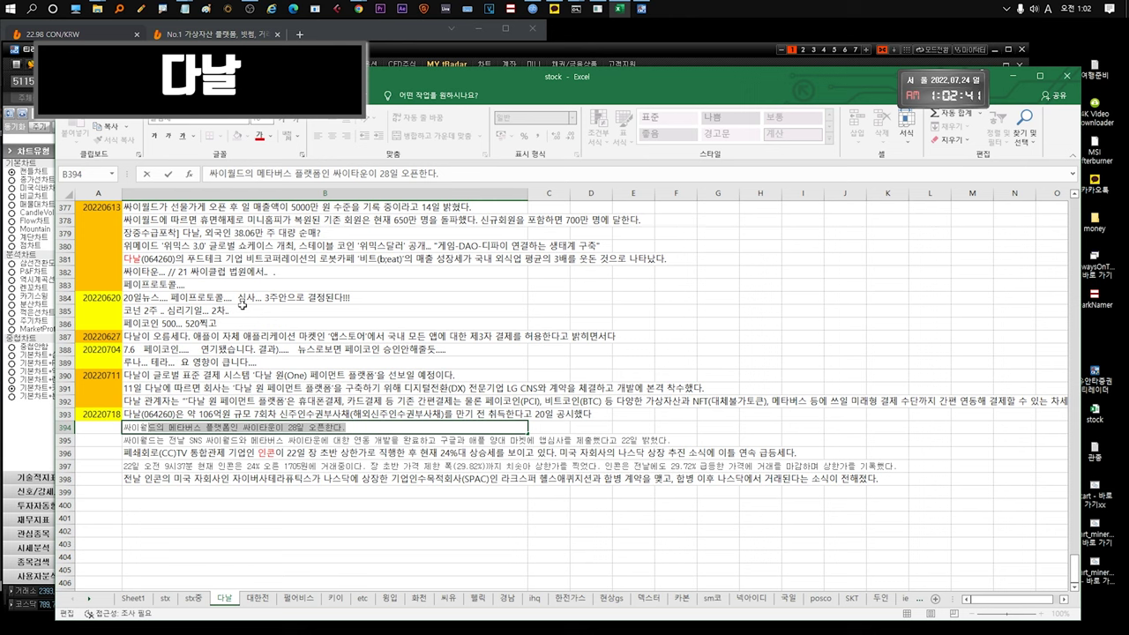
key("Escape")
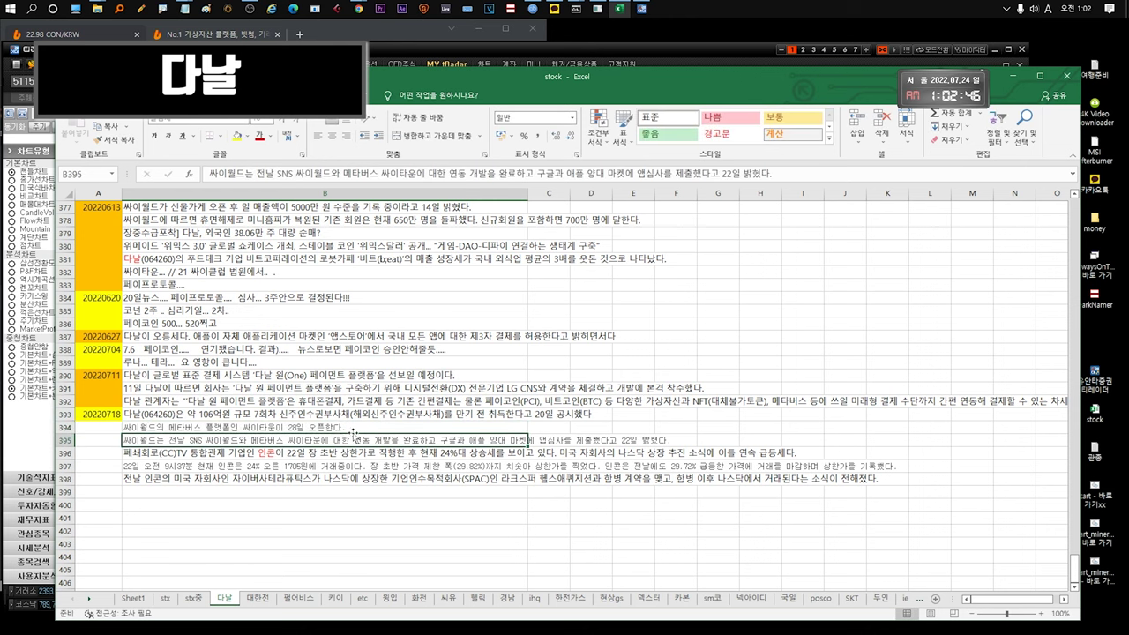
double_click(378, 426)
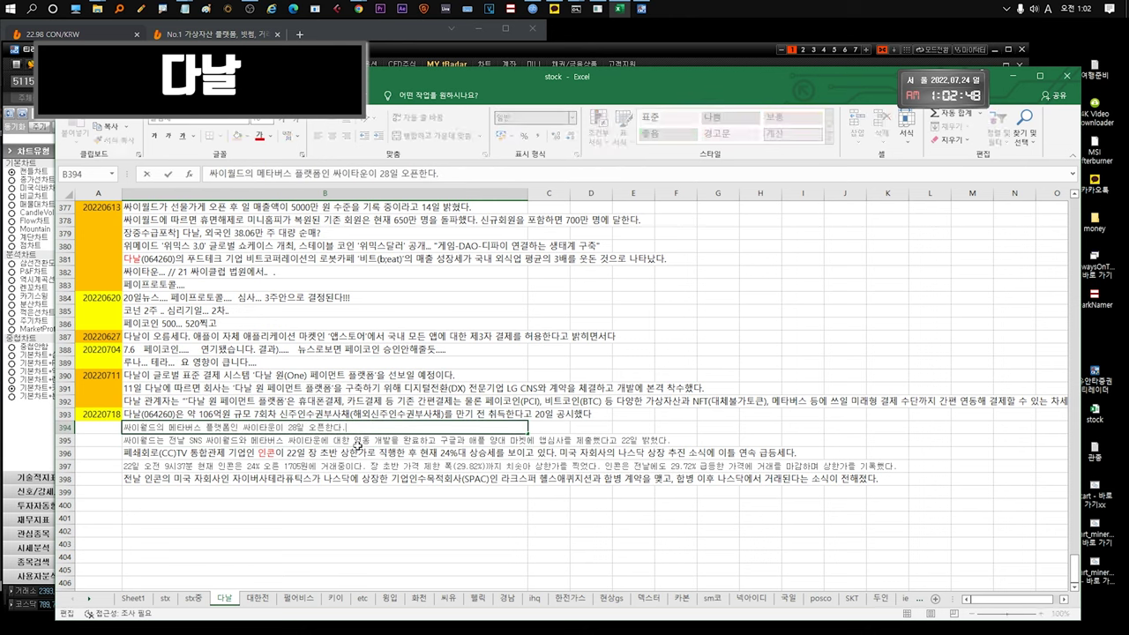
Step: Clear the 인콘 notes from B396:B398 of the 다날 sheet and enter "싸이클럽 1차 고도화 사진확대, 좋아요.. 점보는거?" in B396
left_click(217, 451)
key("Delete")
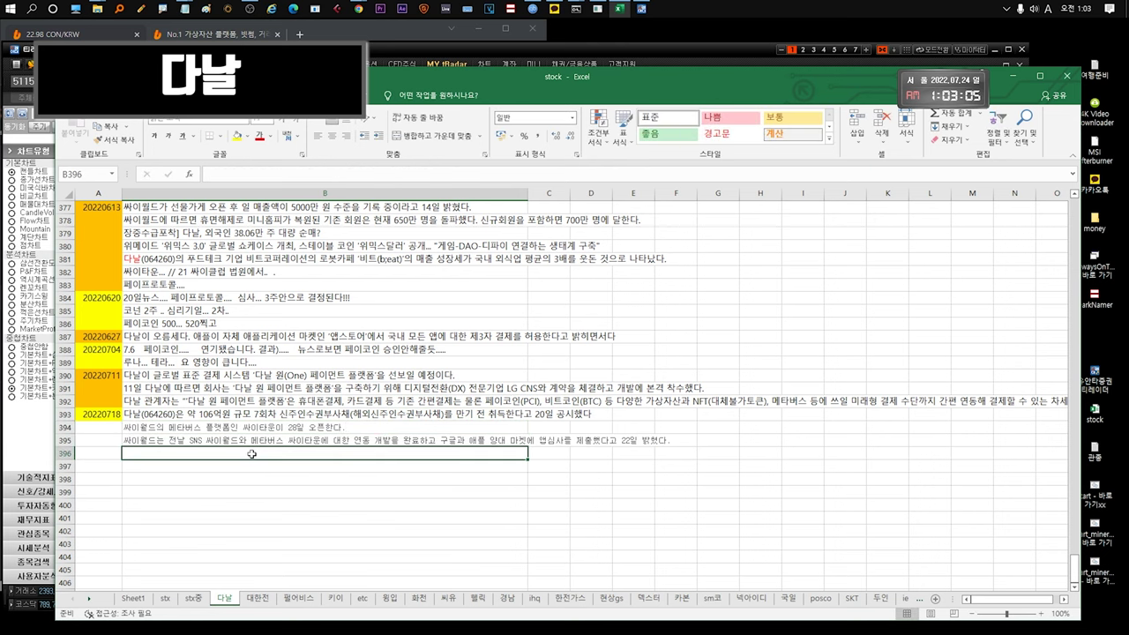
double_click(215, 452)
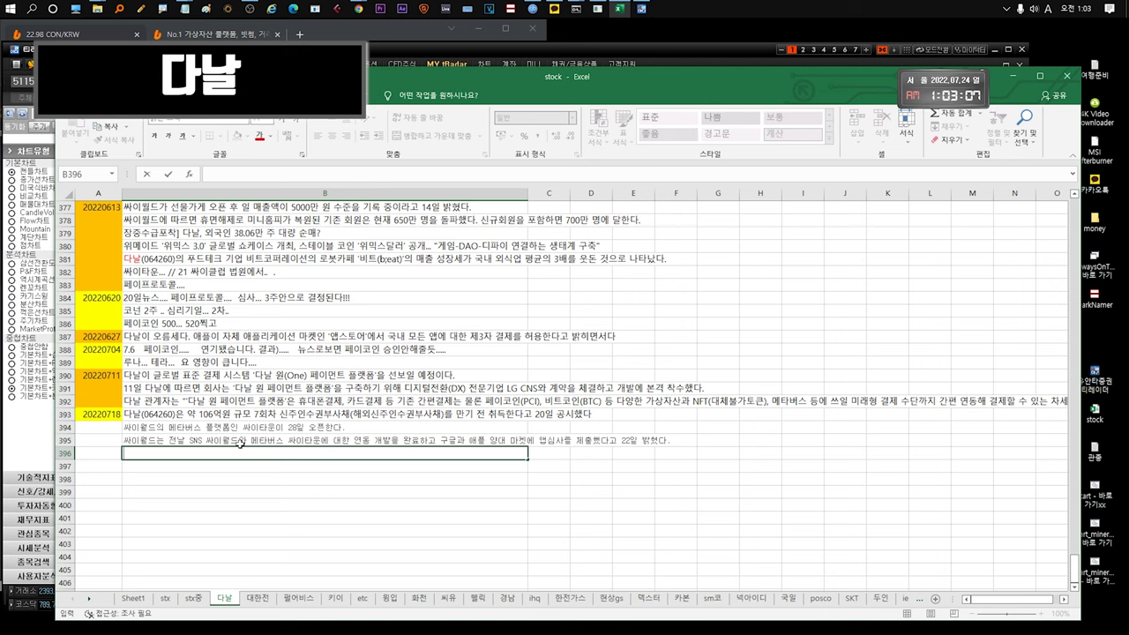
type("싸이크")
type("클럽")
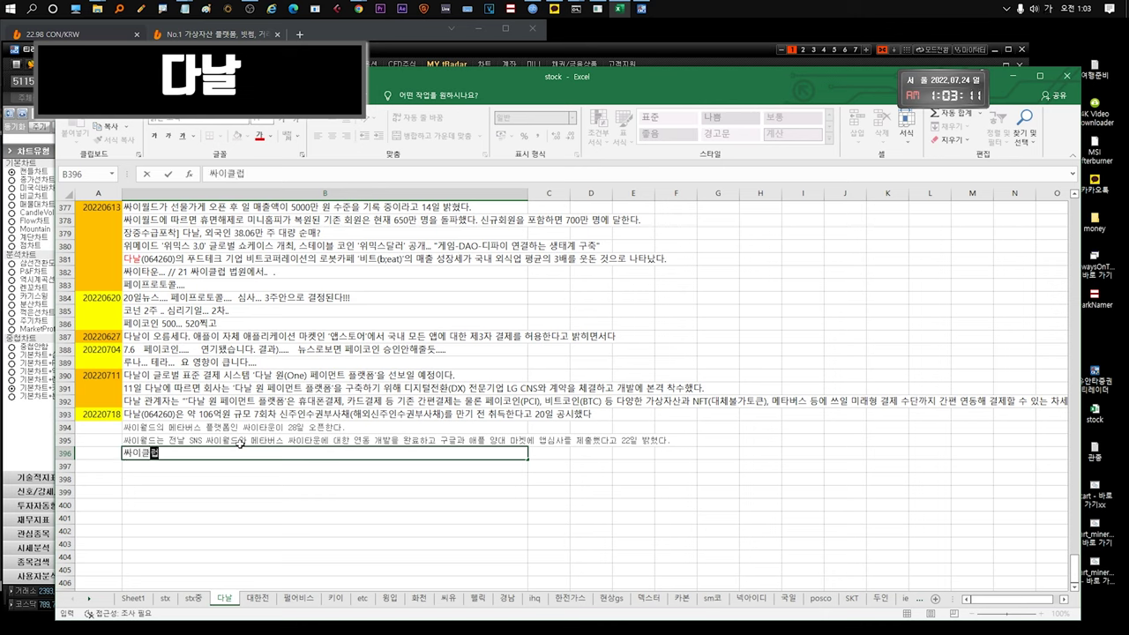
type(" 1차 고도화 사진화")
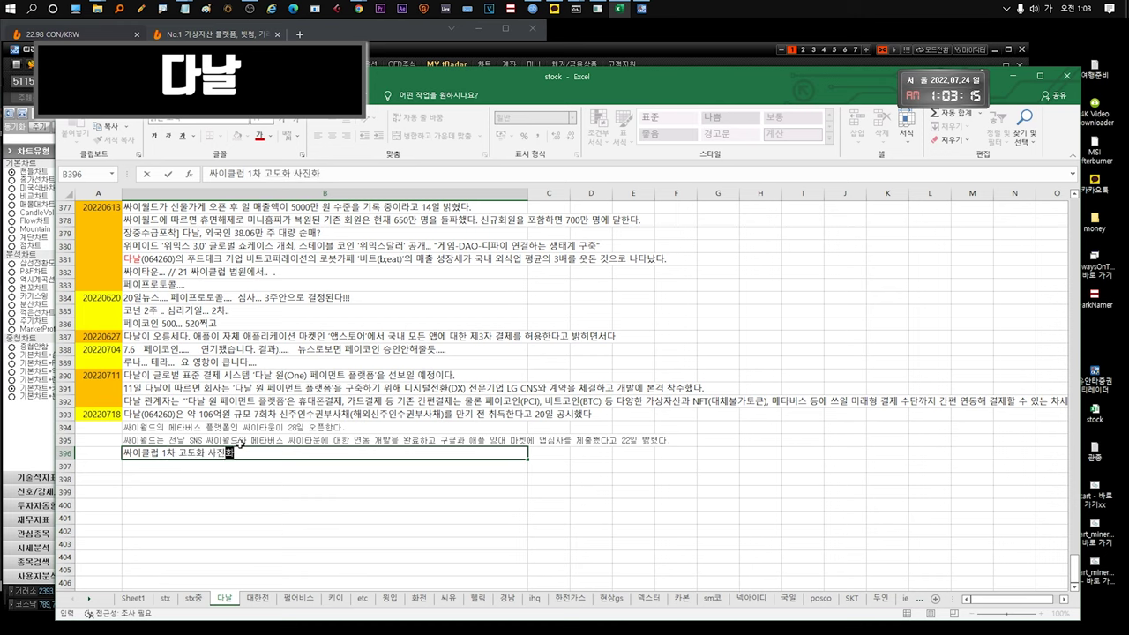
type("대, 좋아요.")
type(". 정보는거?")
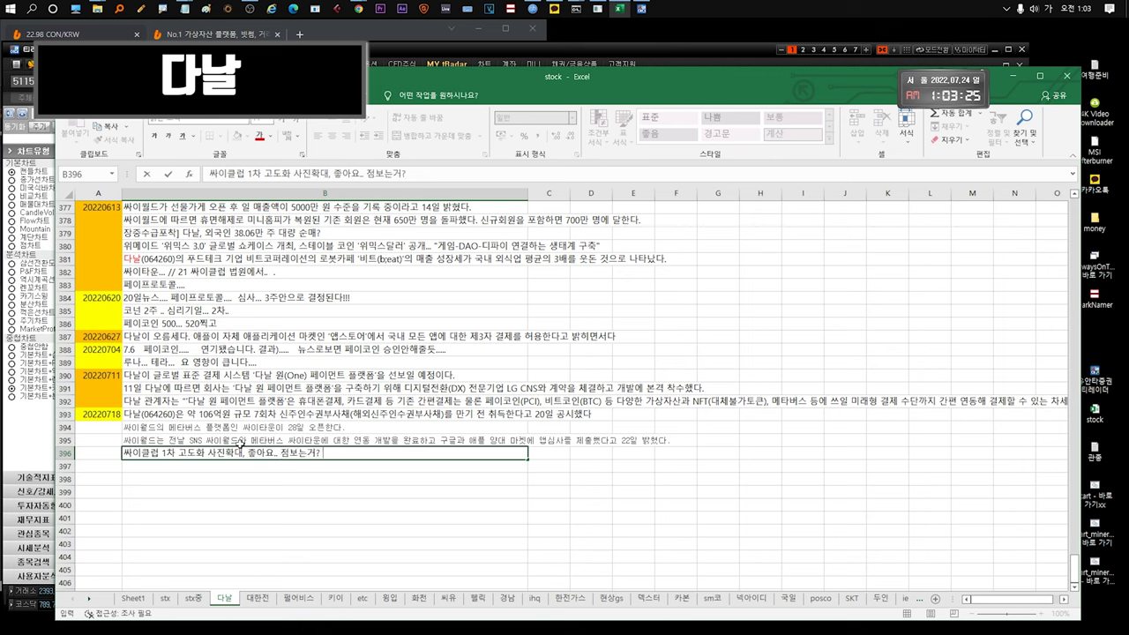
Step: Extend the 싸이클럽 note in B396 with "2차 8월예정 ai ..."
key("ctrl+Return")
double_click(326, 452)
type("2차 8ㅇ")
type("월")
type("에저")
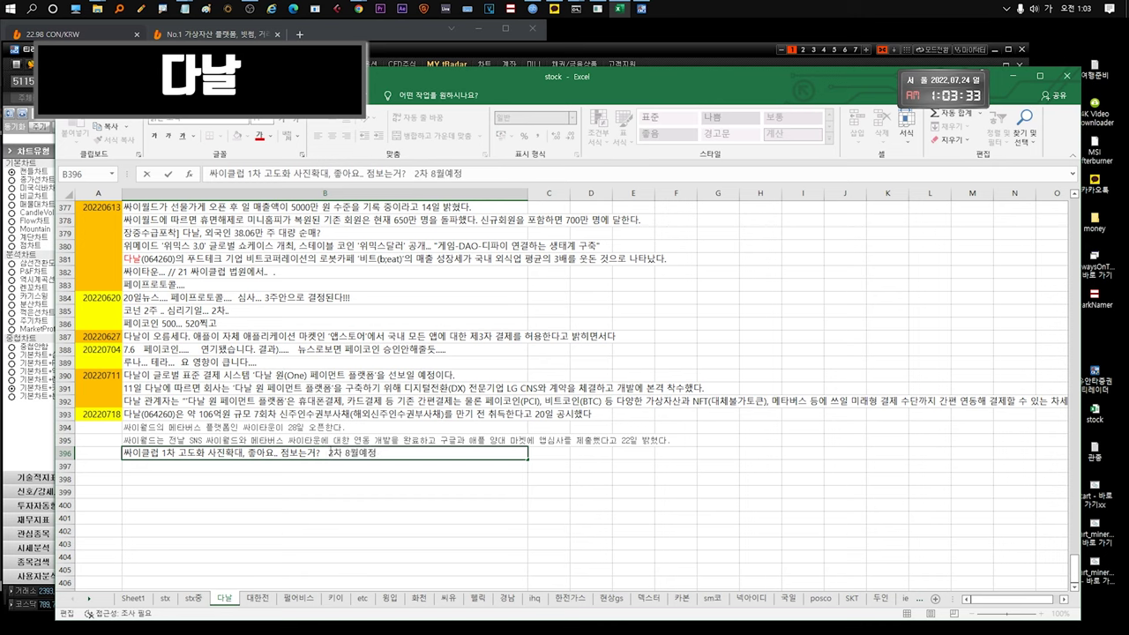
left_click(401, 450)
key("Return")
left_click(420, 453)
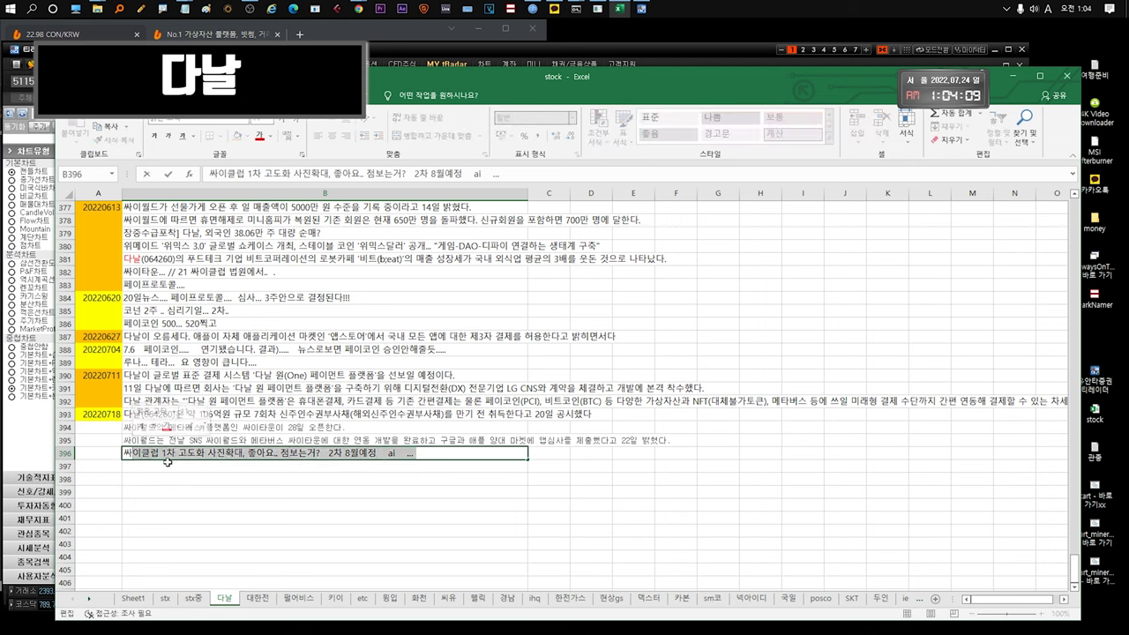
left_click(230, 443)
key("Down")
key("Down")
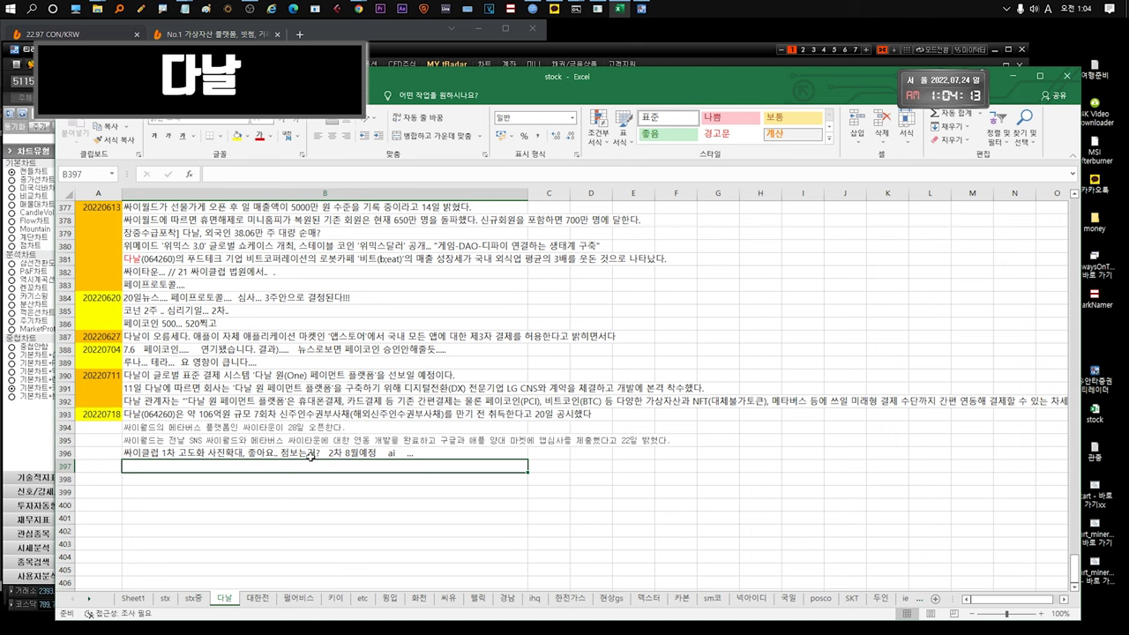
Step: Append "github" to the note in B396 and highlight the whole line to review it
left_click(441, 456)
double_click(453, 457)
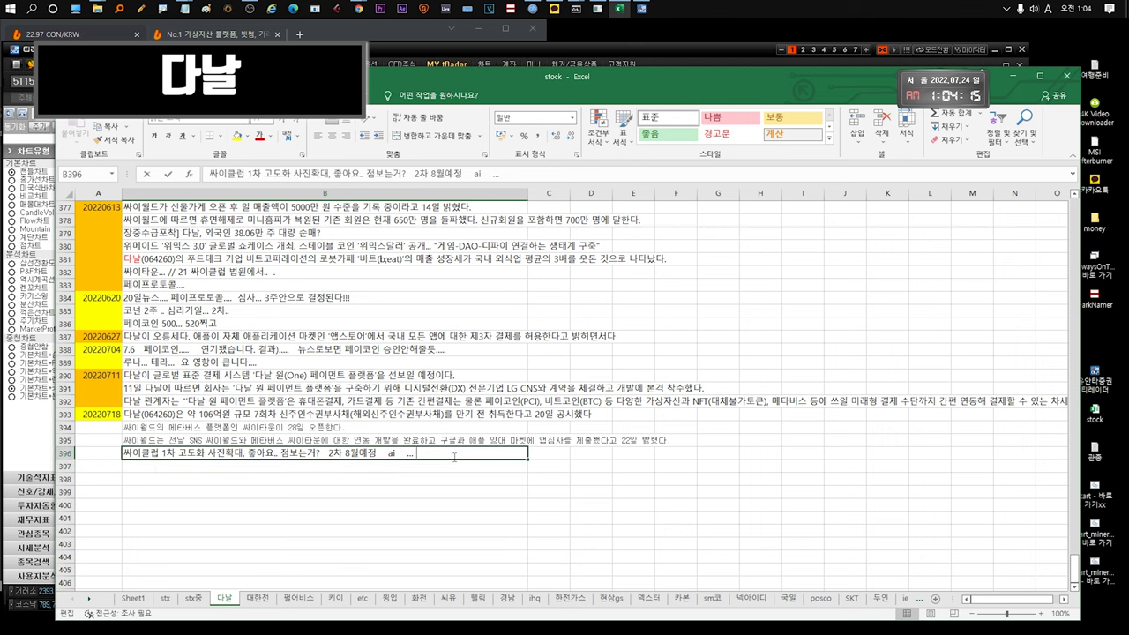
type("github")
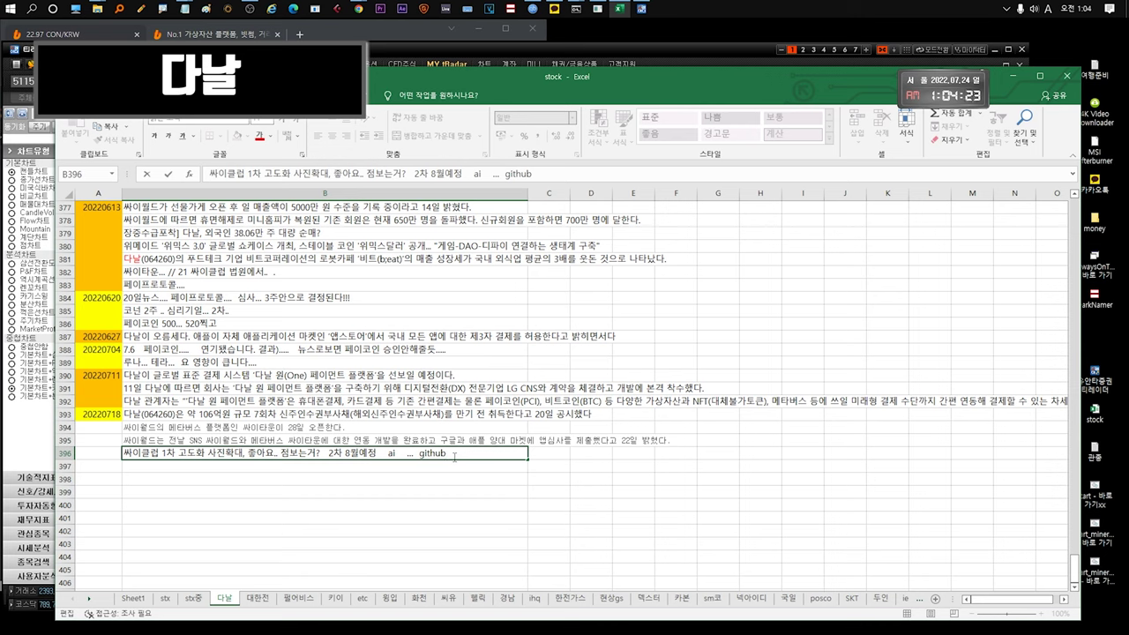
left_click_drag(446, 454, 123, 454)
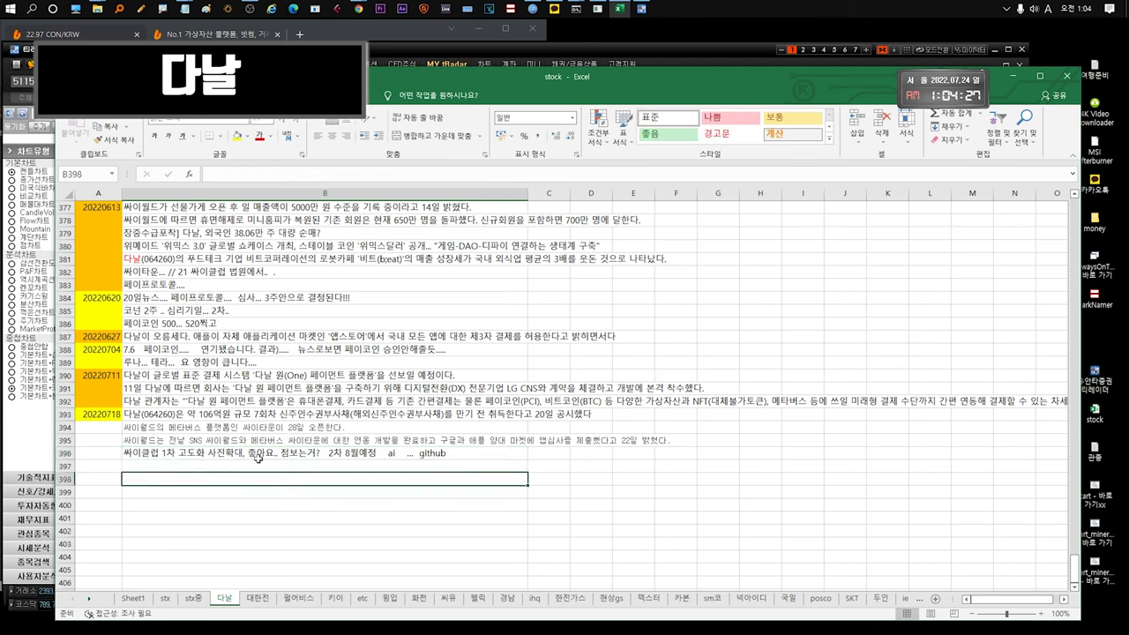
key("Escape")
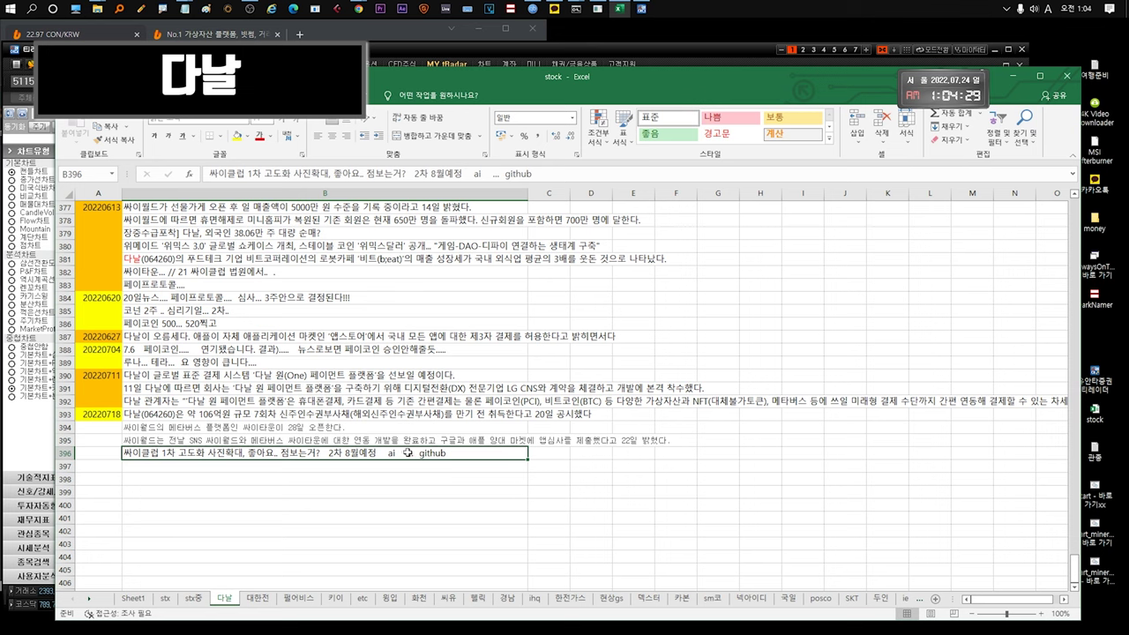
double_click(446, 453)
left_click_drag(446, 453, 120, 453)
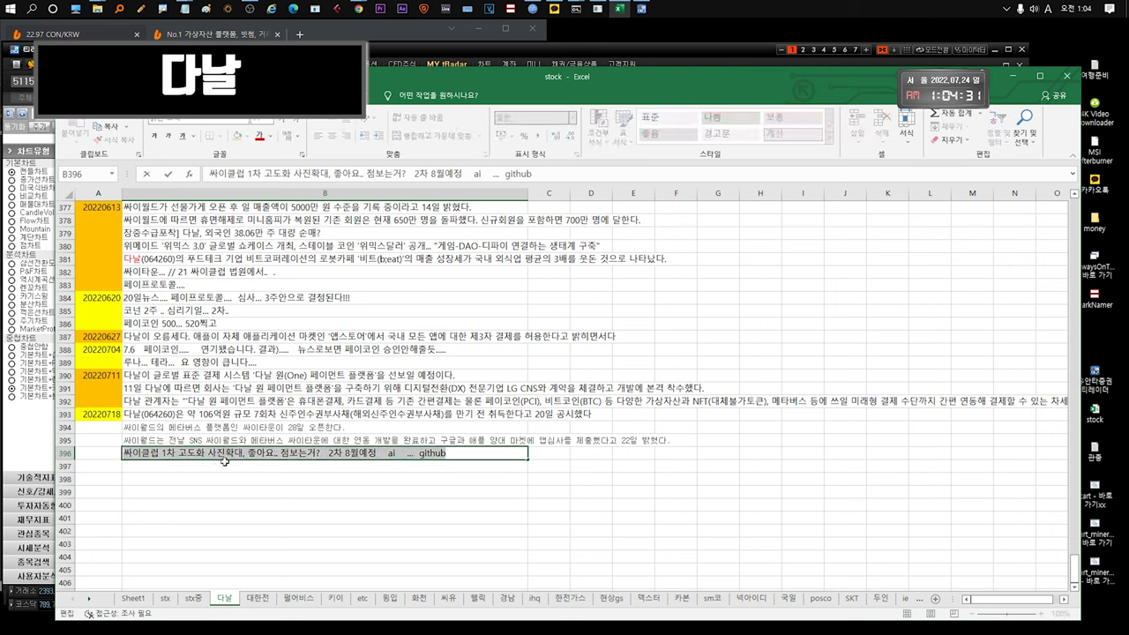
key("Escape")
key("Up")
key("Down")
key("Down")
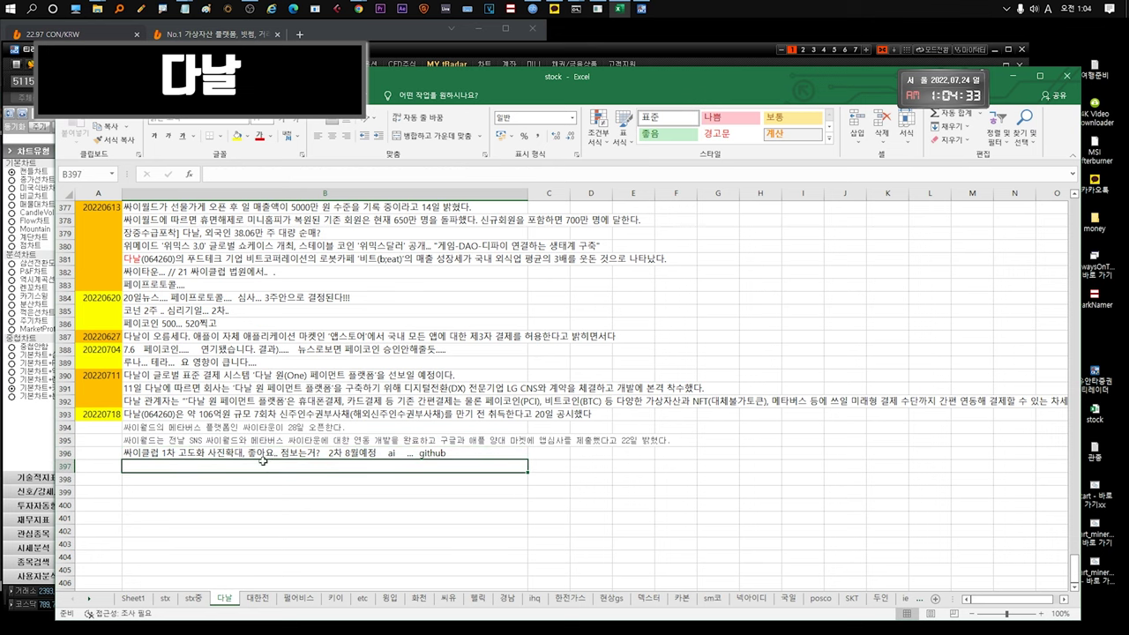
Step: Switch to 티레이더, examine the 다날 chart over its full 2014–2022 range and its recent months, and return to the watchlist
left_click(417, 46)
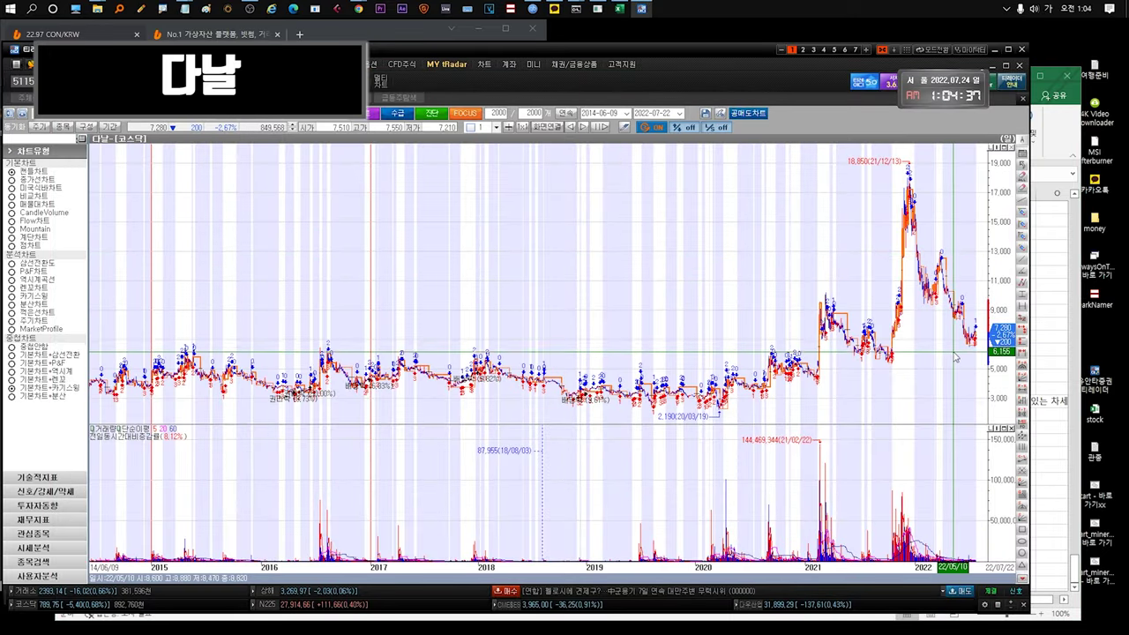
left_click_drag(908, 379, 977, 394)
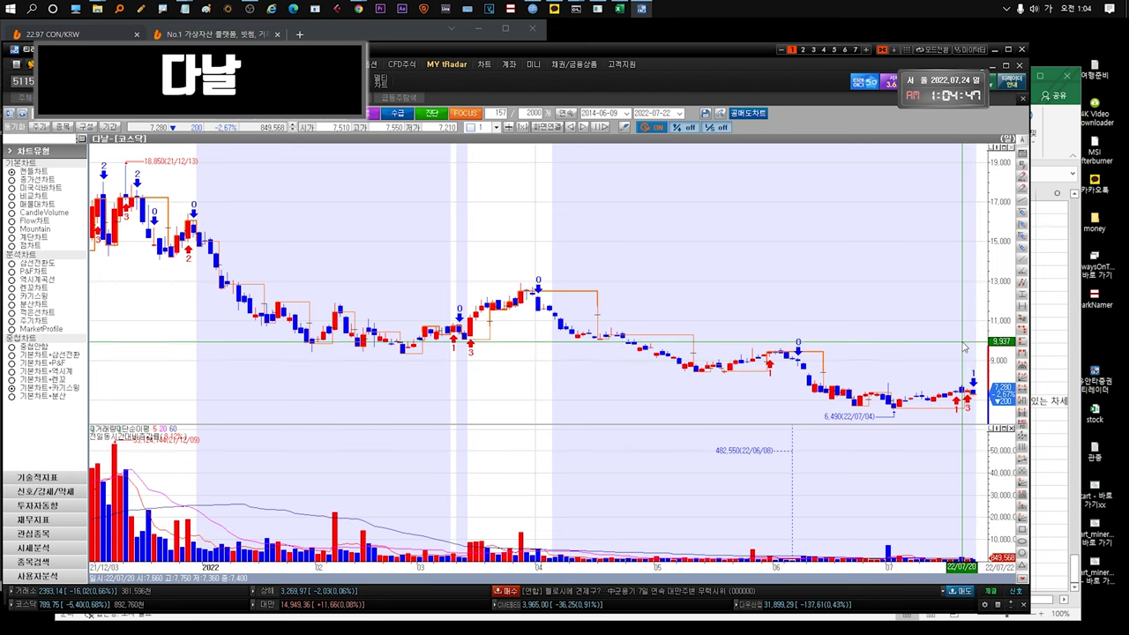
scroll(820, 278, "down", 10)
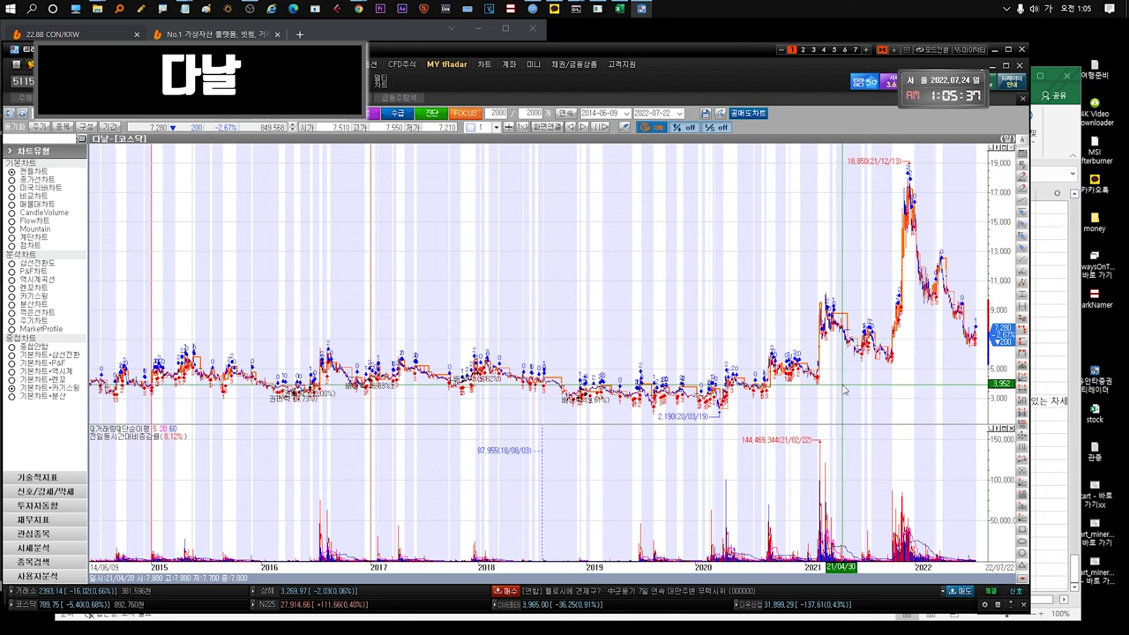
scroll(957, 424, "up", 5)
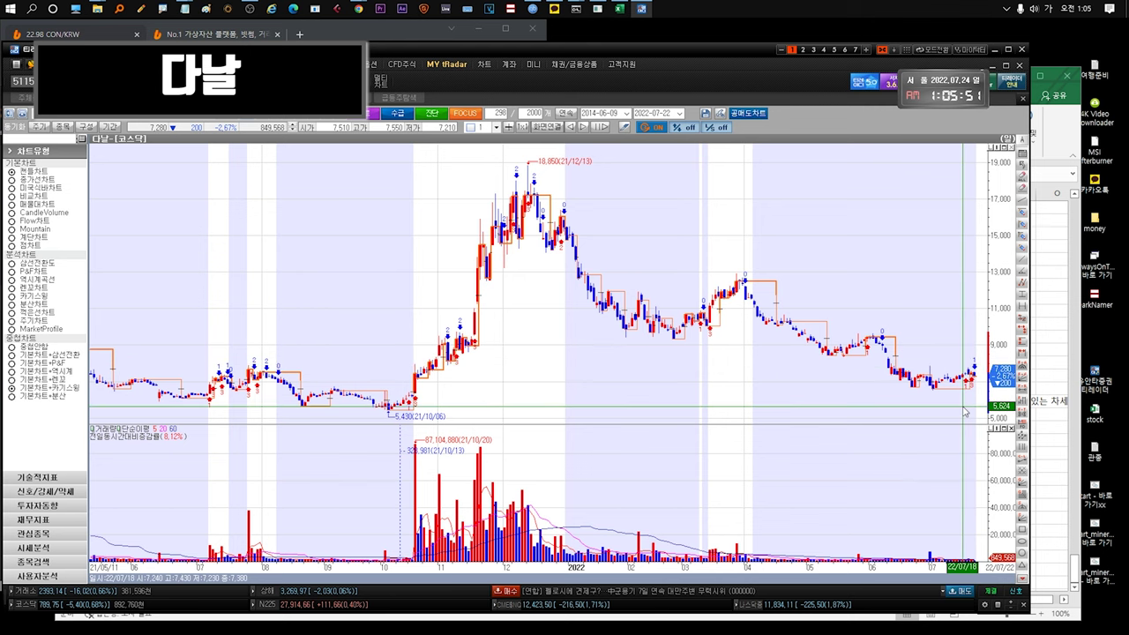
key("ctrl+Tab")
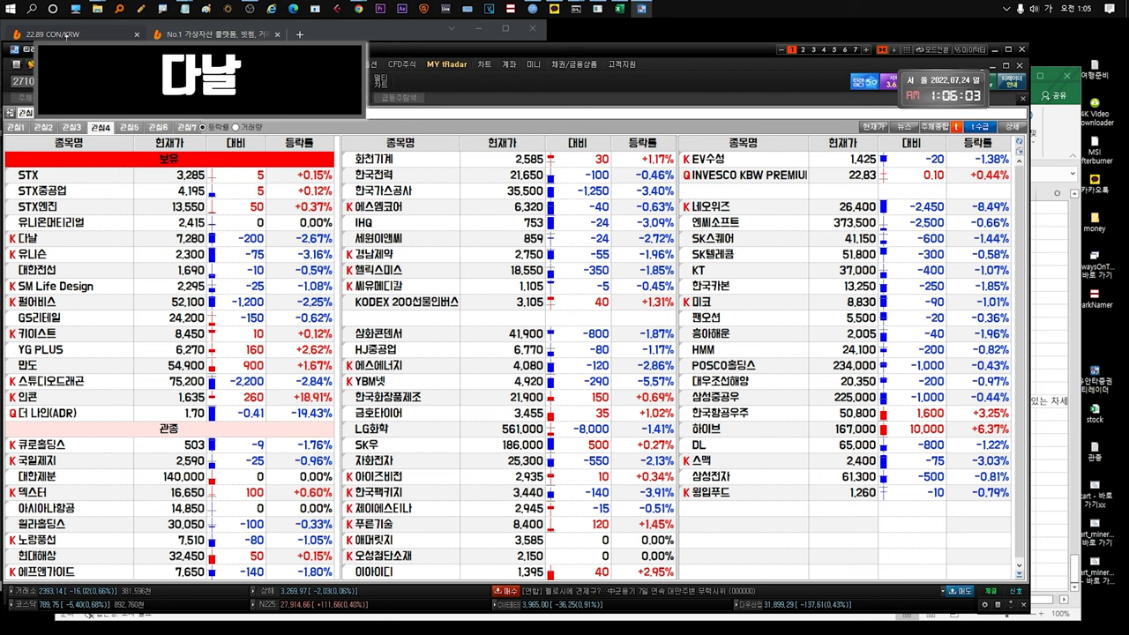
Step: Select 유니슨 in the watchlist, switch to the Excel stock workbook and open the etc sheet
left_click(80, 244)
left_click(79, 242)
left_click(106, 251)
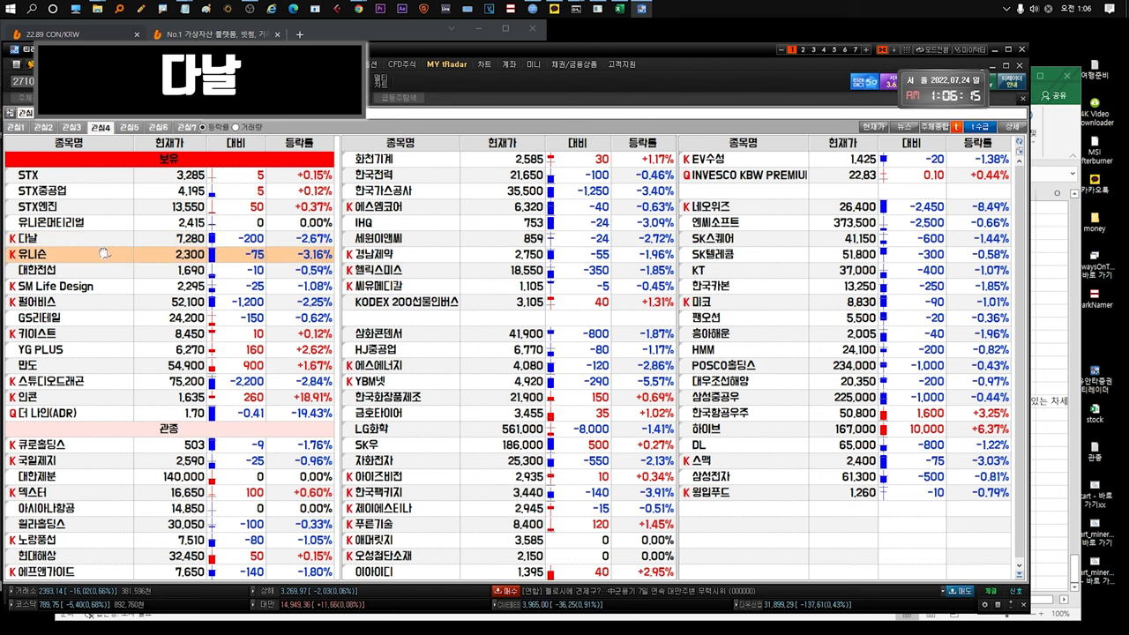
left_click(1069, 150)
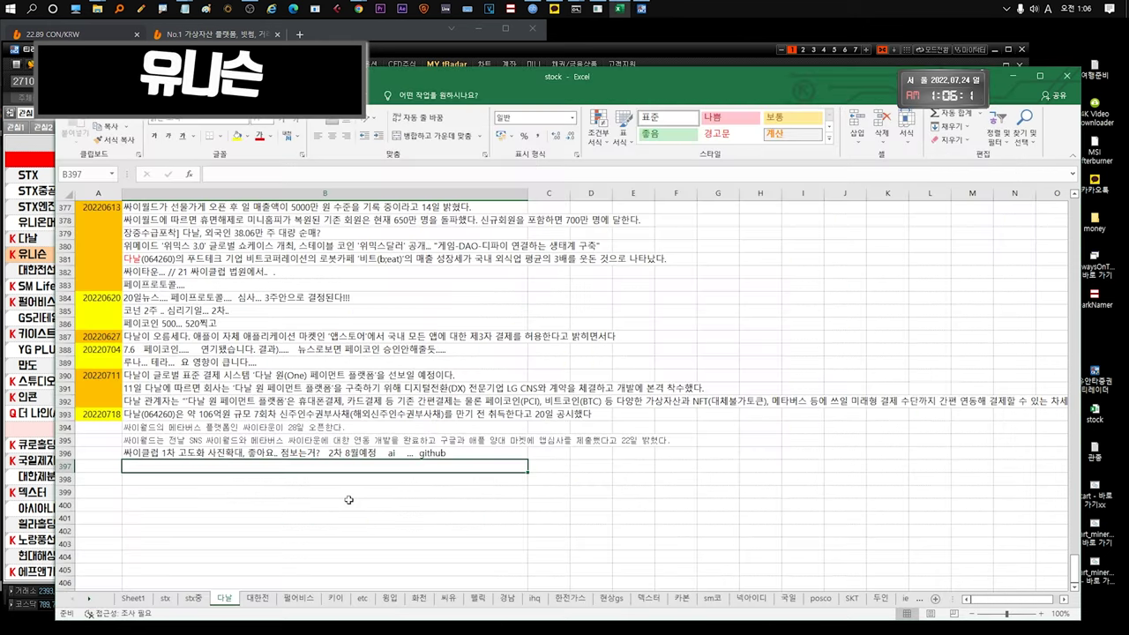
left_click(363, 599)
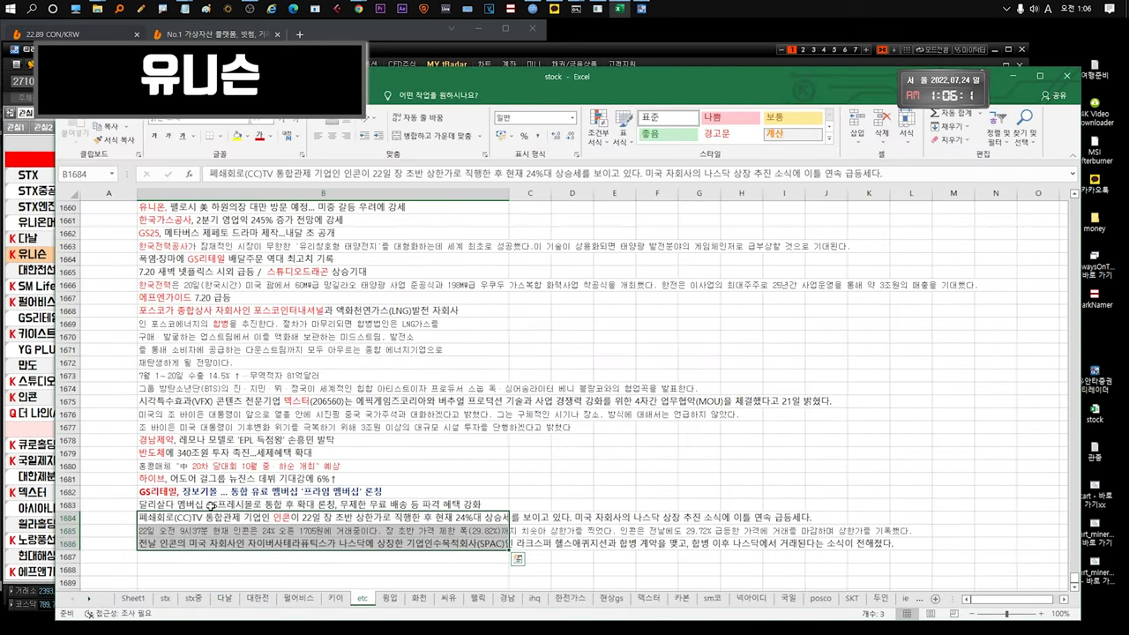
Step: Read the note in B1677 of the etc sheet on the US climate-crisis facility investment, highlighting its text
left_click(336, 416)
left_click(253, 428)
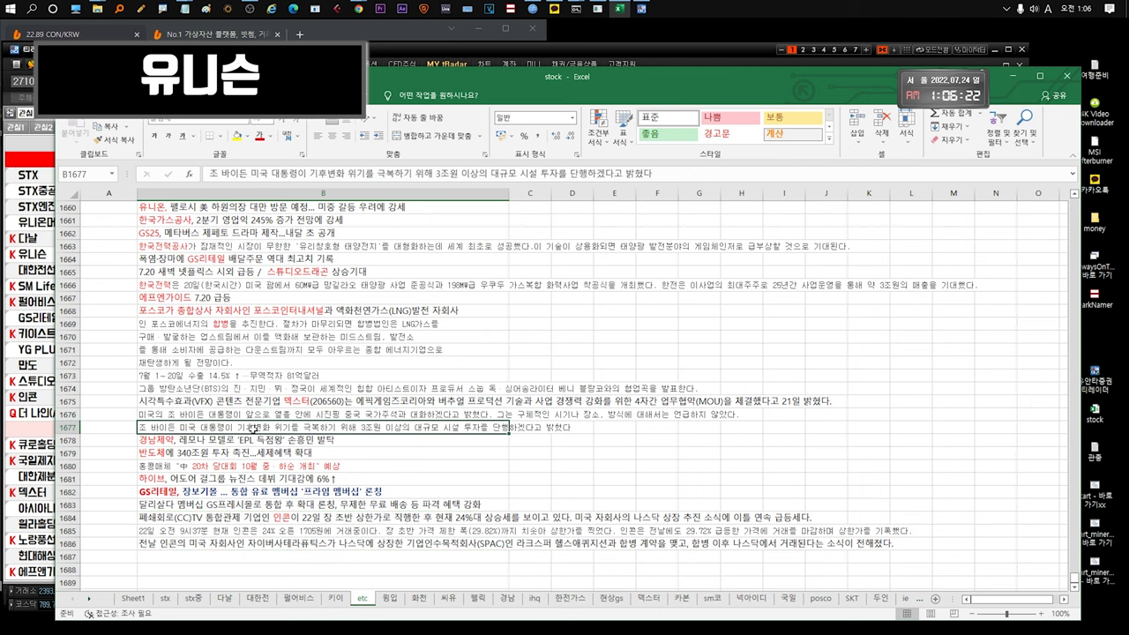
double_click(435, 429)
left_click_drag(491, 428, 159, 428)
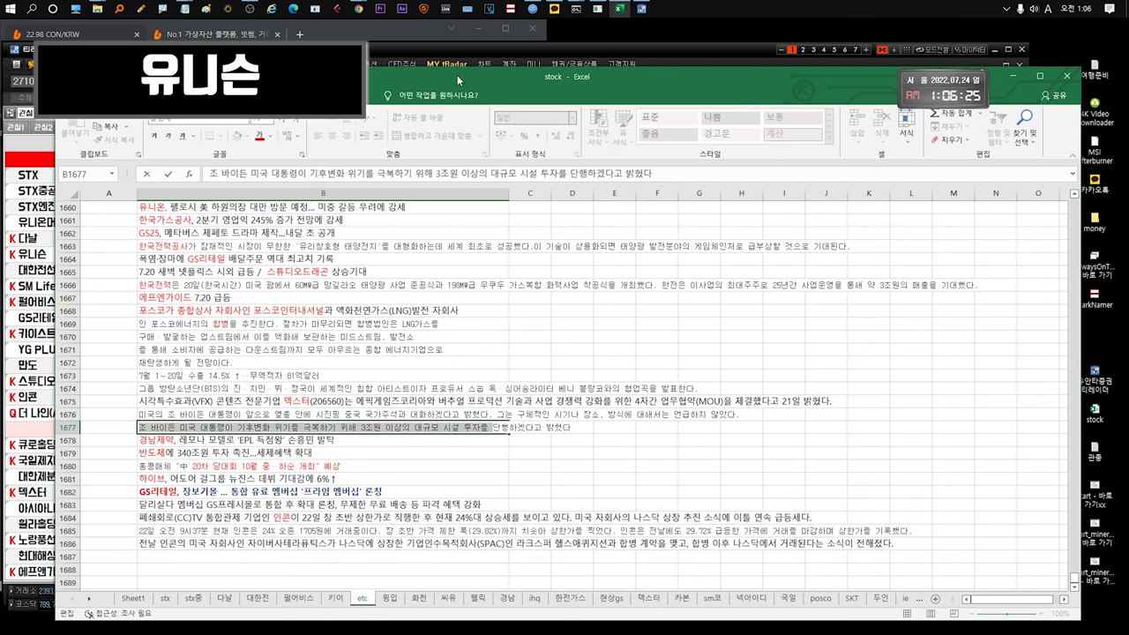
Step: Switch back to 티레이더, examine the 유니슨 chart from recent months out to its full 2014–2022 range, and return to the watchlist
left_click(481, 57)
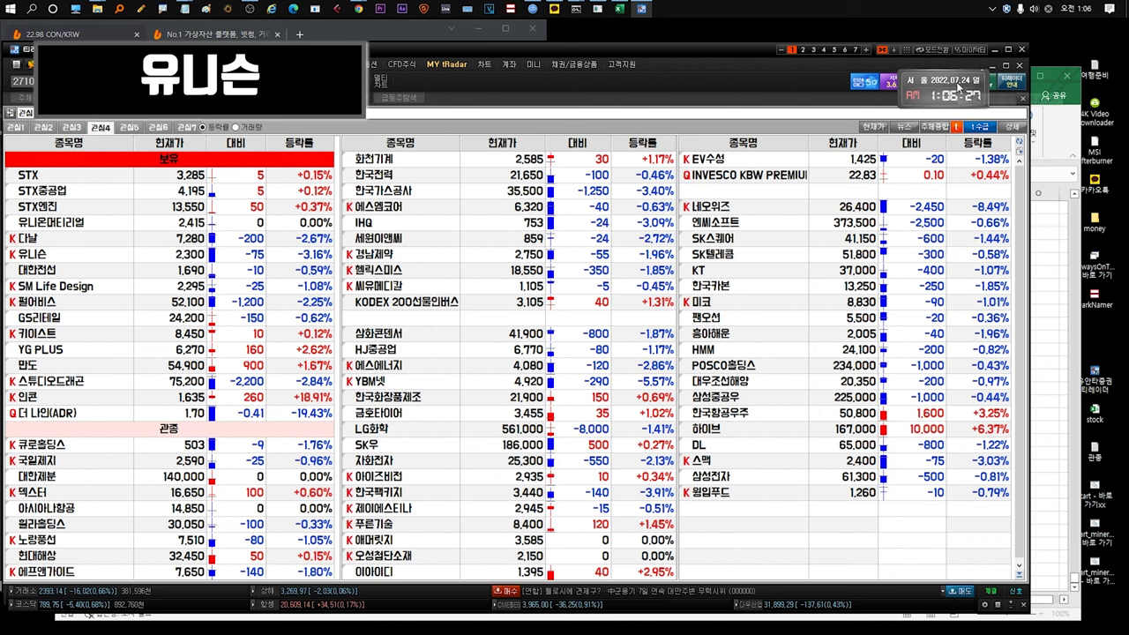
left_click(81, 266)
left_click(113, 256)
double_click(113, 256)
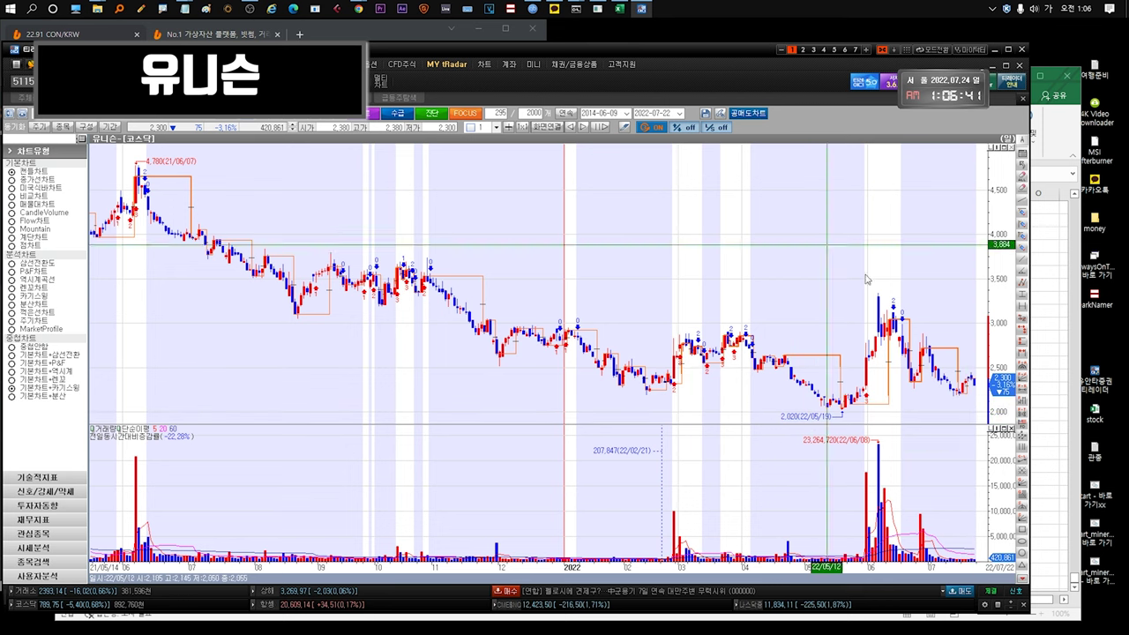
left_click_drag(796, 309, 198, 265)
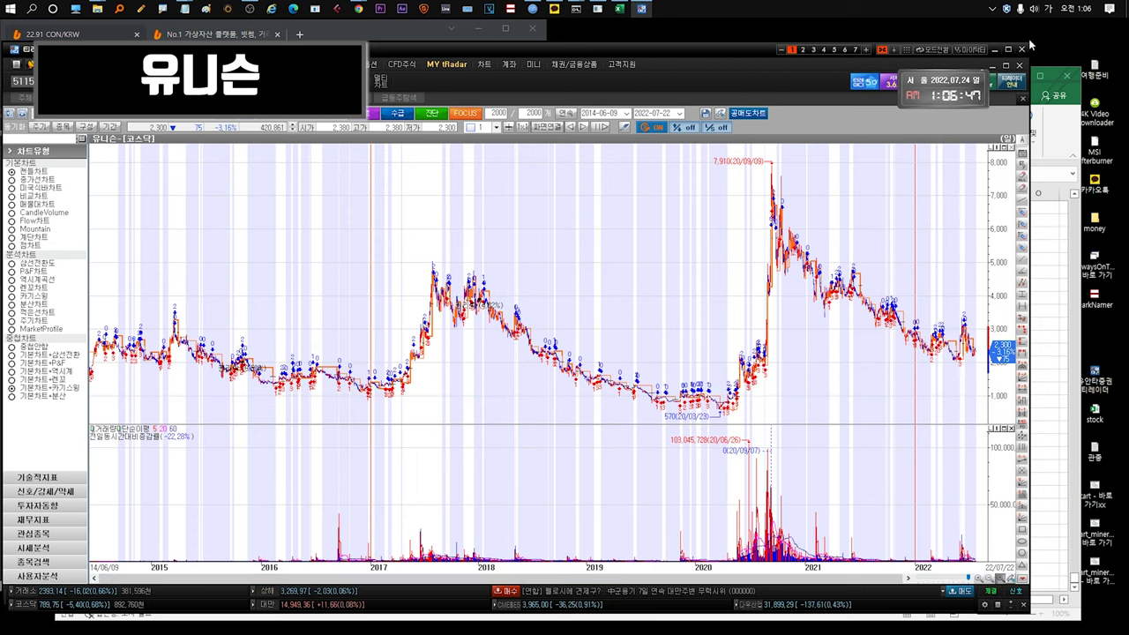
key("ctrl+Tab")
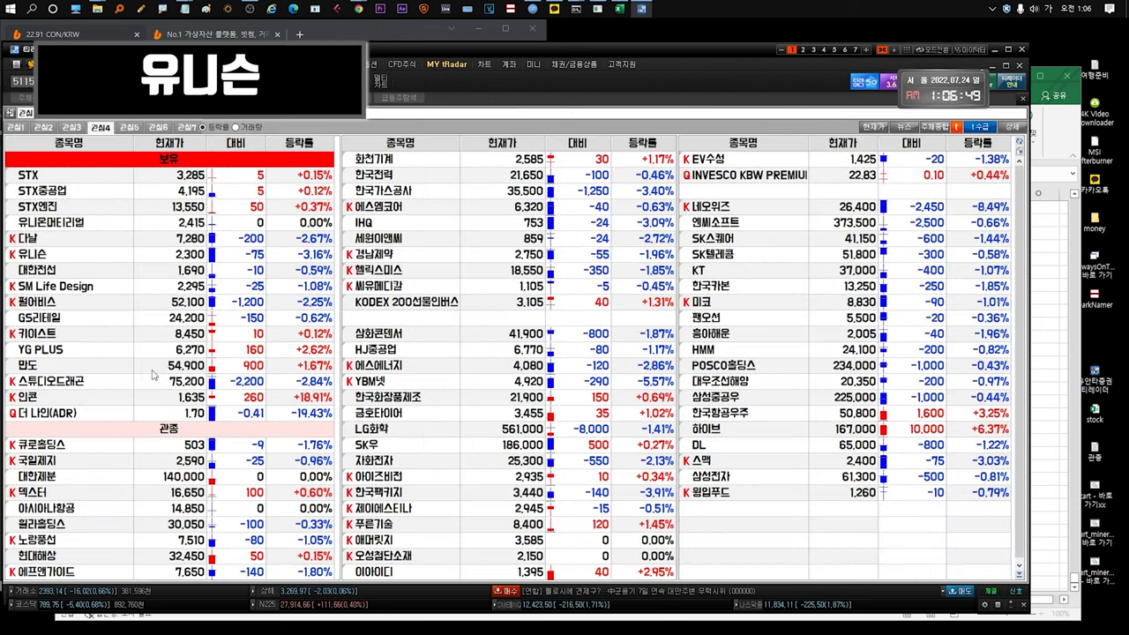
Step: Check the 유니슨 and 대한전선 quotes in the watchlist, switch to the Excel stock workbook and open the 대한전 sheet
left_click(73, 258)
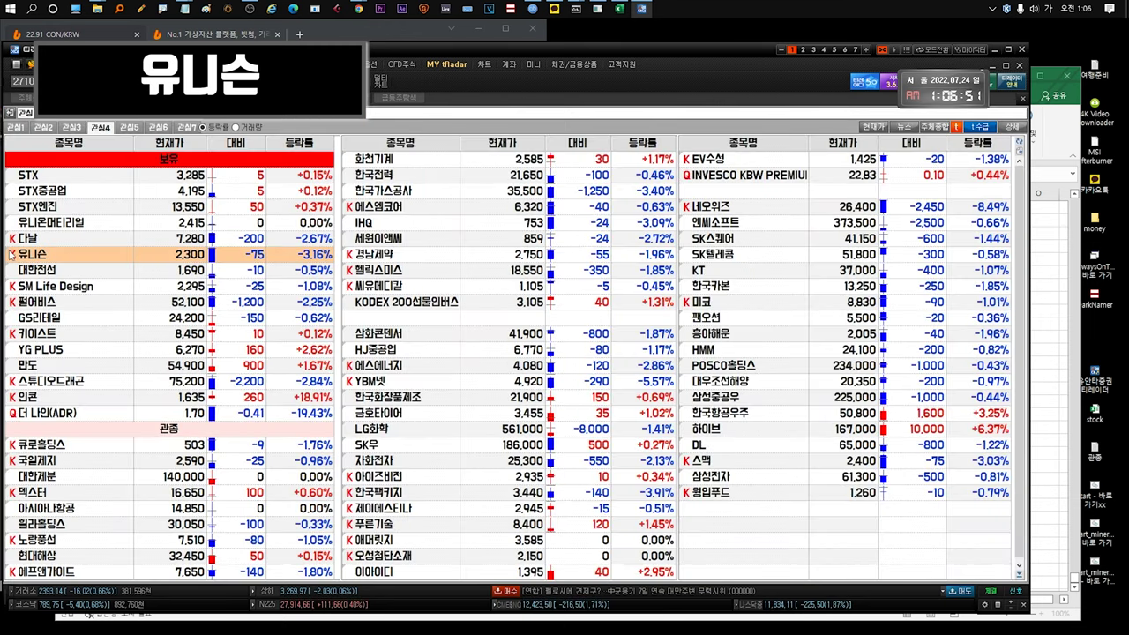
mouse_move(10, 254)
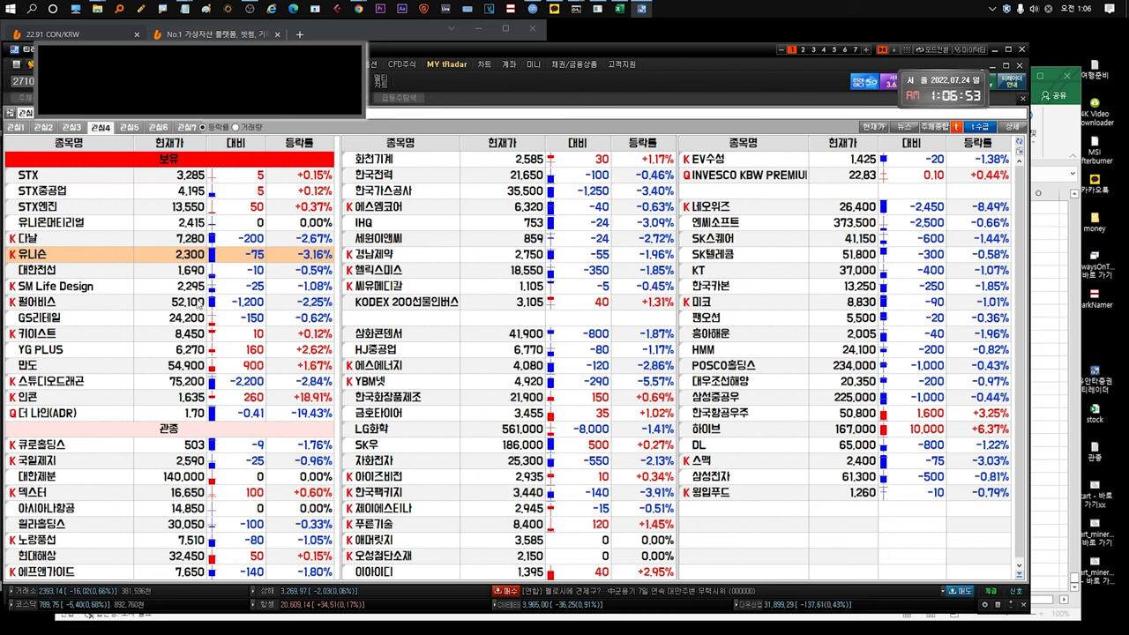
left_click(78, 272)
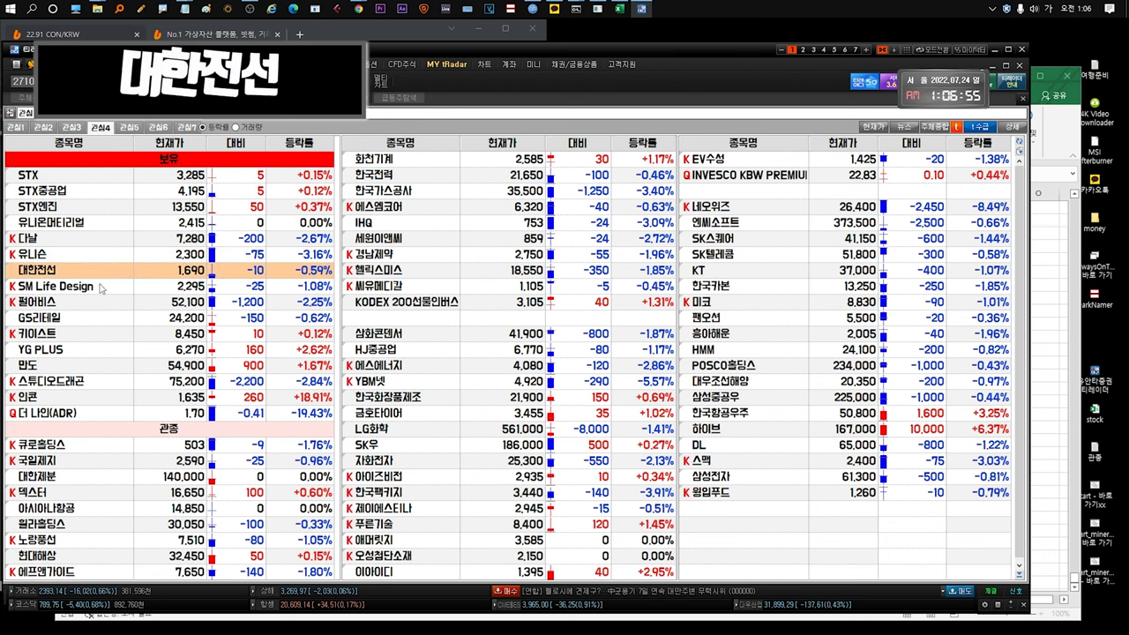
left_click(1051, 134)
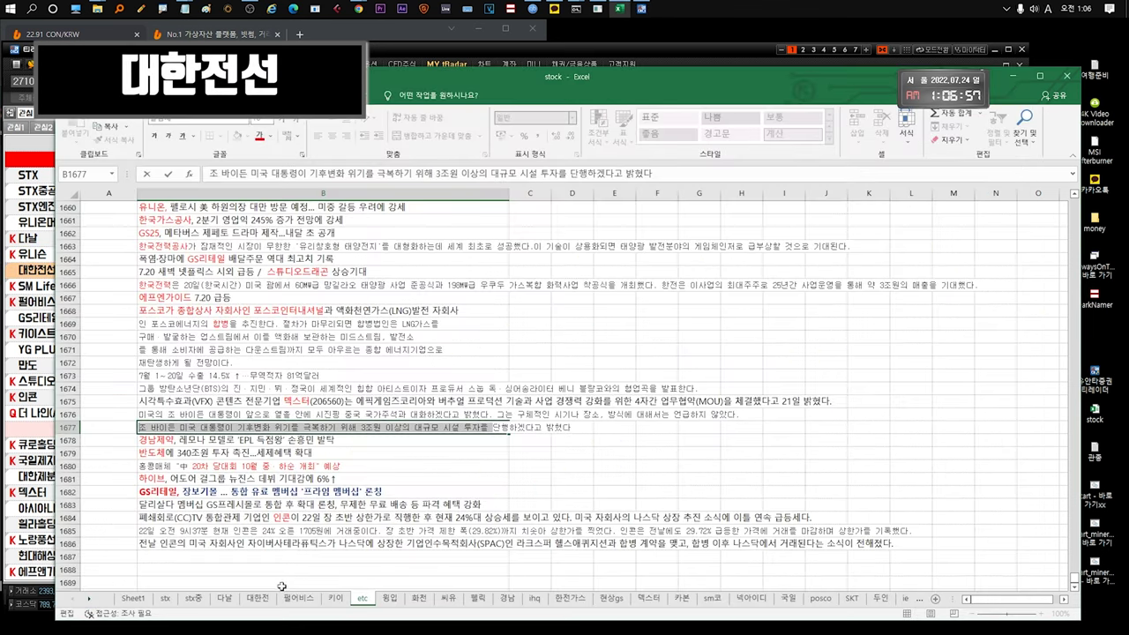
left_click(259, 599)
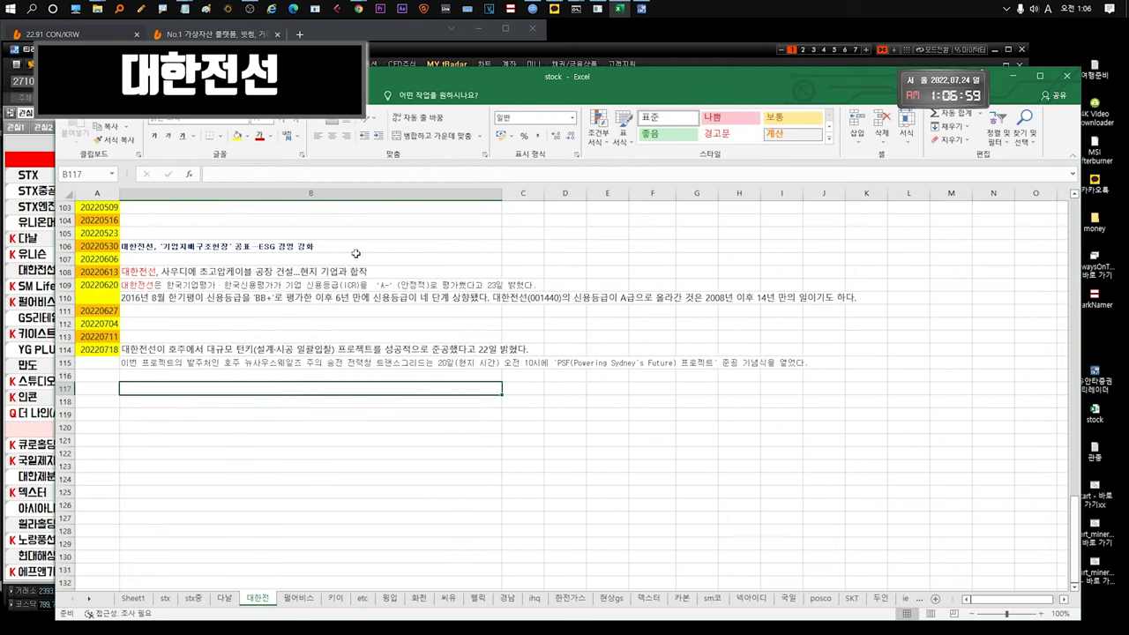
Step: Read the 20220718 notes in B114 and B115 of the 대한전 sheet, highlighting the large-scale turnkey project text
left_click(222, 353)
left_click(233, 361)
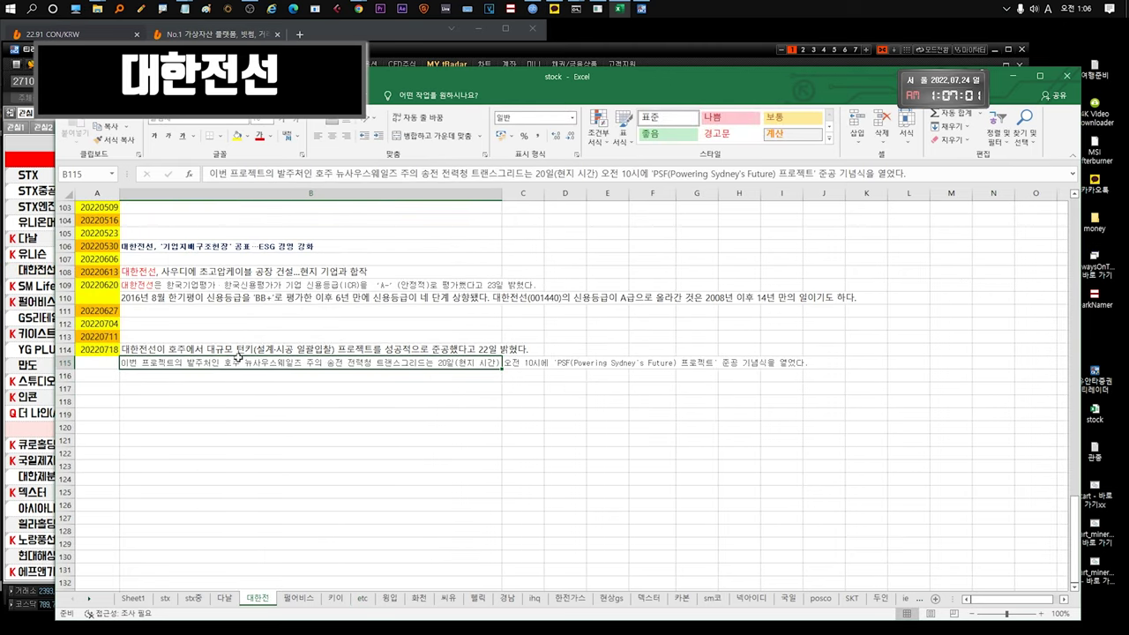
double_click(221, 350)
left_click_drag(216, 350, 234, 351)
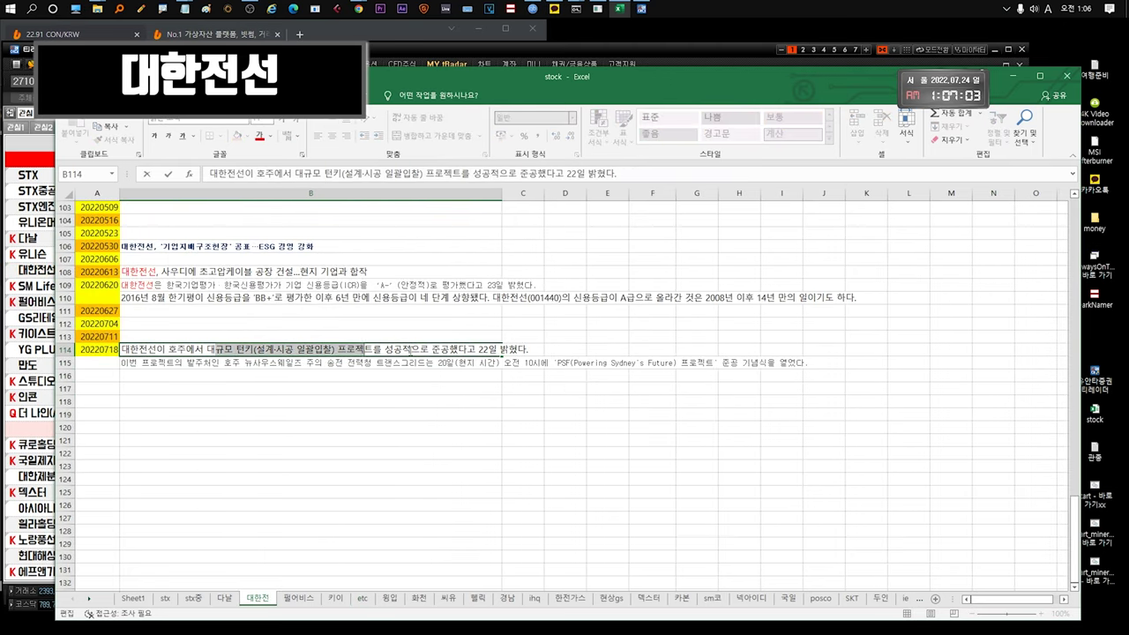
Step: Leave the 대한전 sheet's note at B115, switch to 티레이더, examine the 대한전선 daily chart from early 2021 to July 2022, and return to the watchlist
left_click(409, 370)
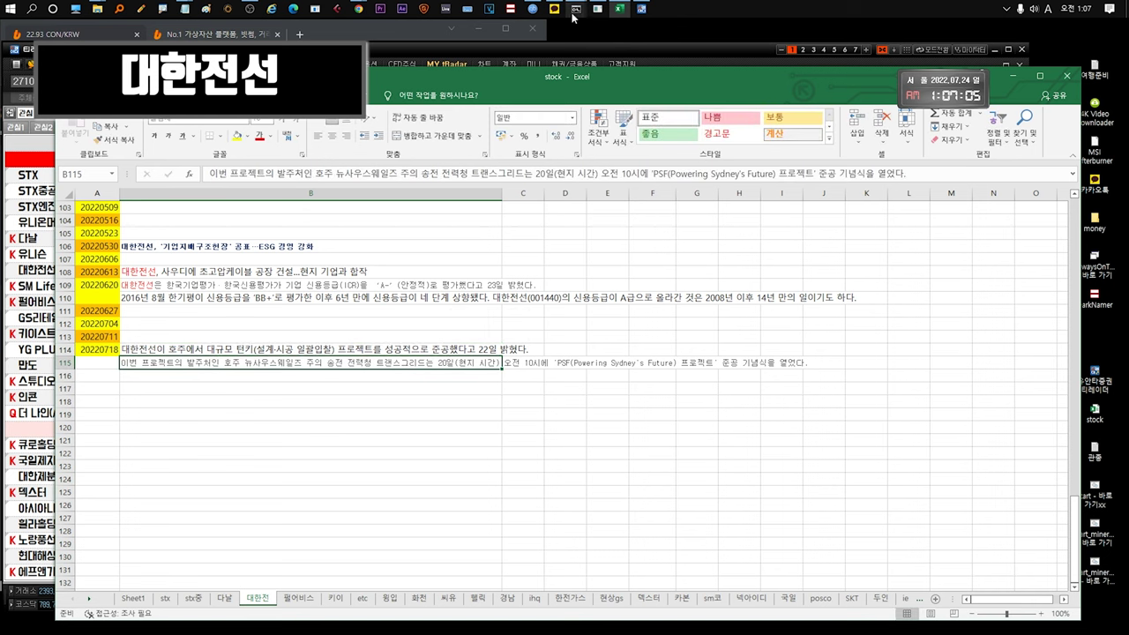
left_click(681, 48)
double_click(50, 273)
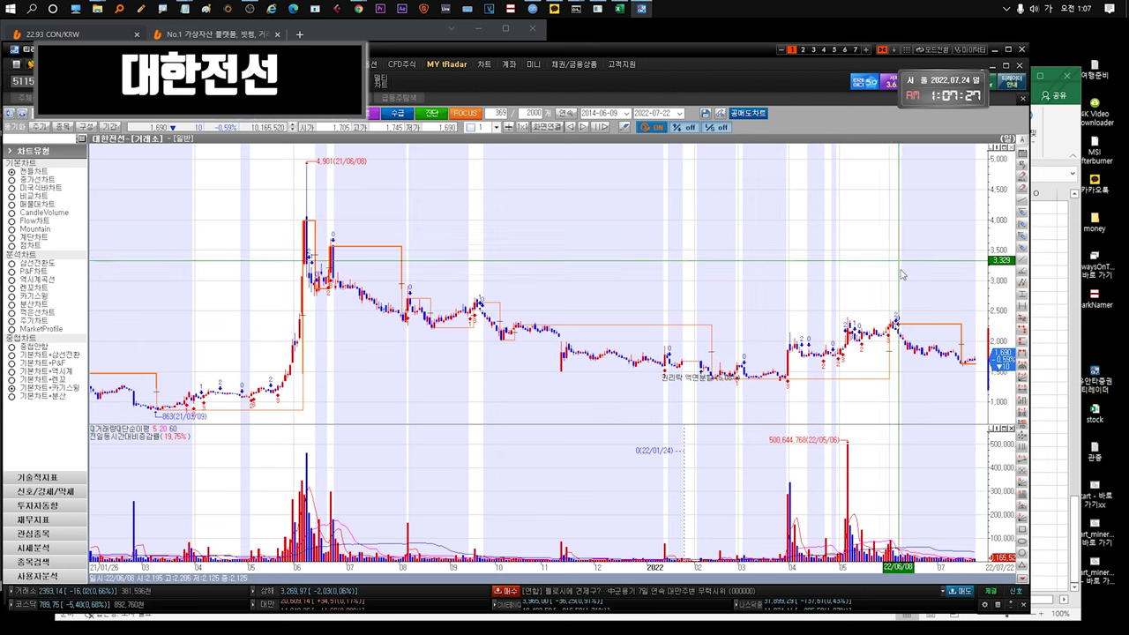
key("ctrl+Tab")
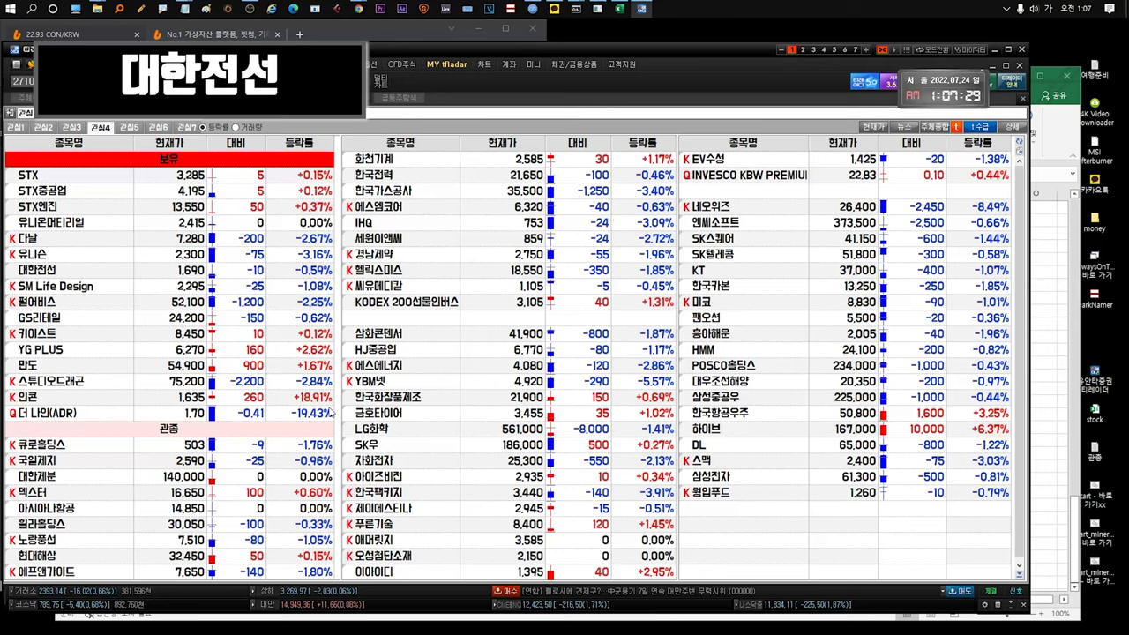
Step: Compare the 유니슨 and 대한전선 quotes in the watchlist, highlighting each row in turn
left_click(69, 266)
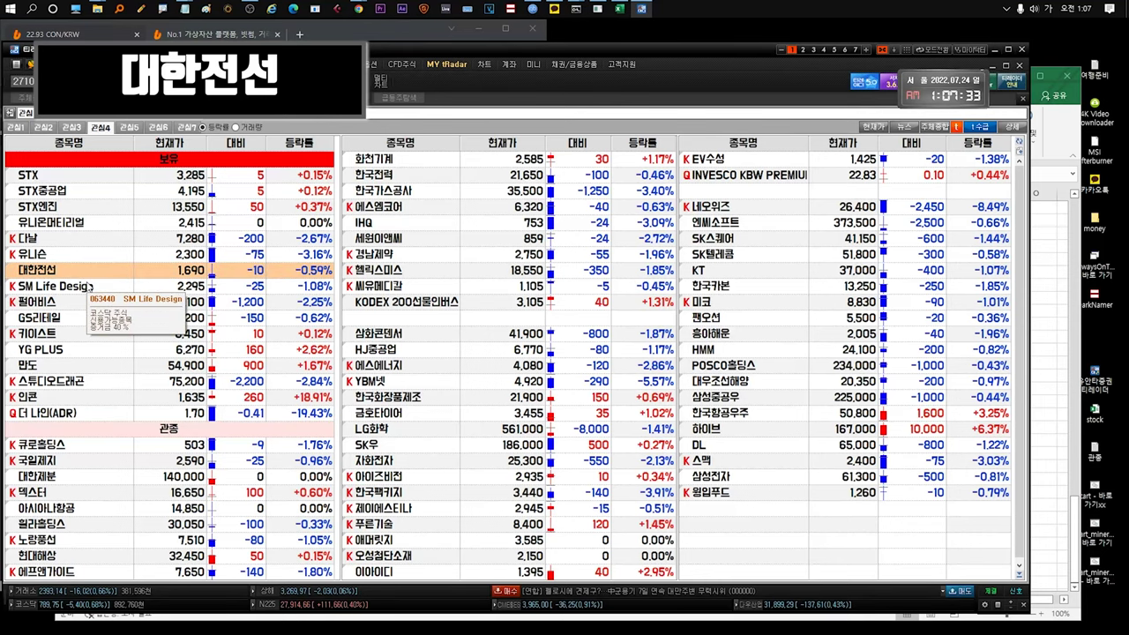
left_click(113, 254)
left_click(117, 268)
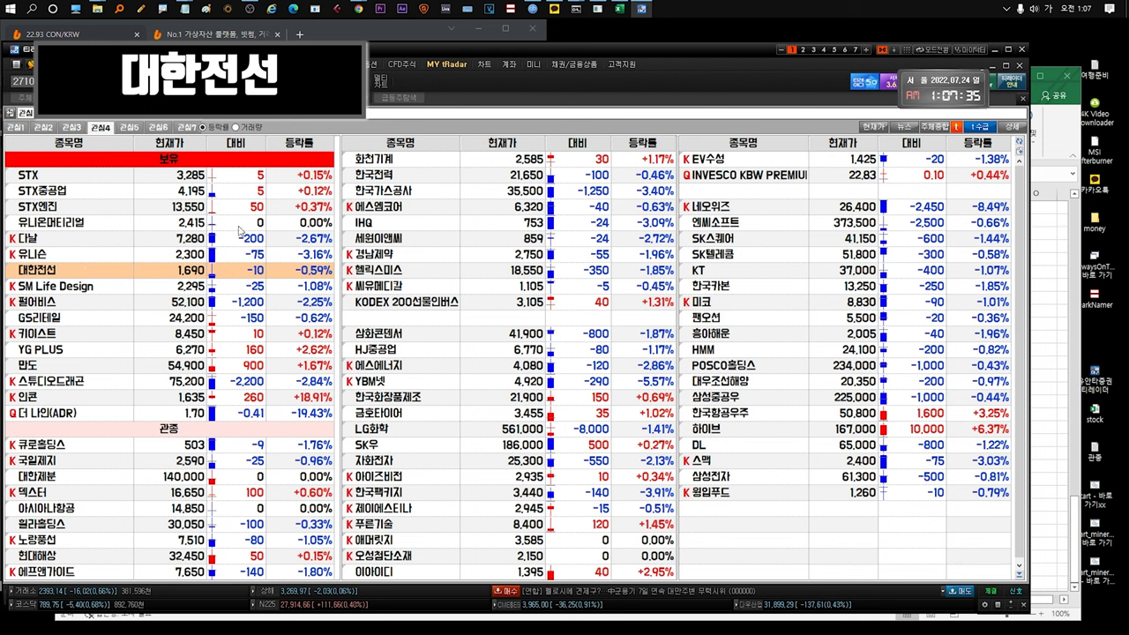
left_click(50, 255)
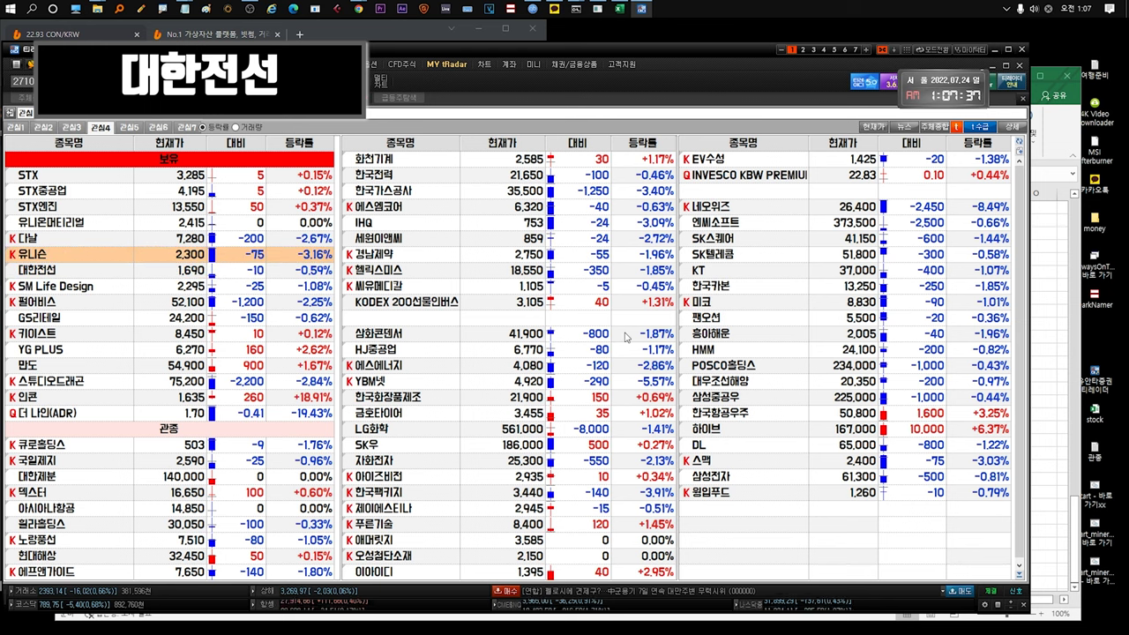
left_click(77, 271)
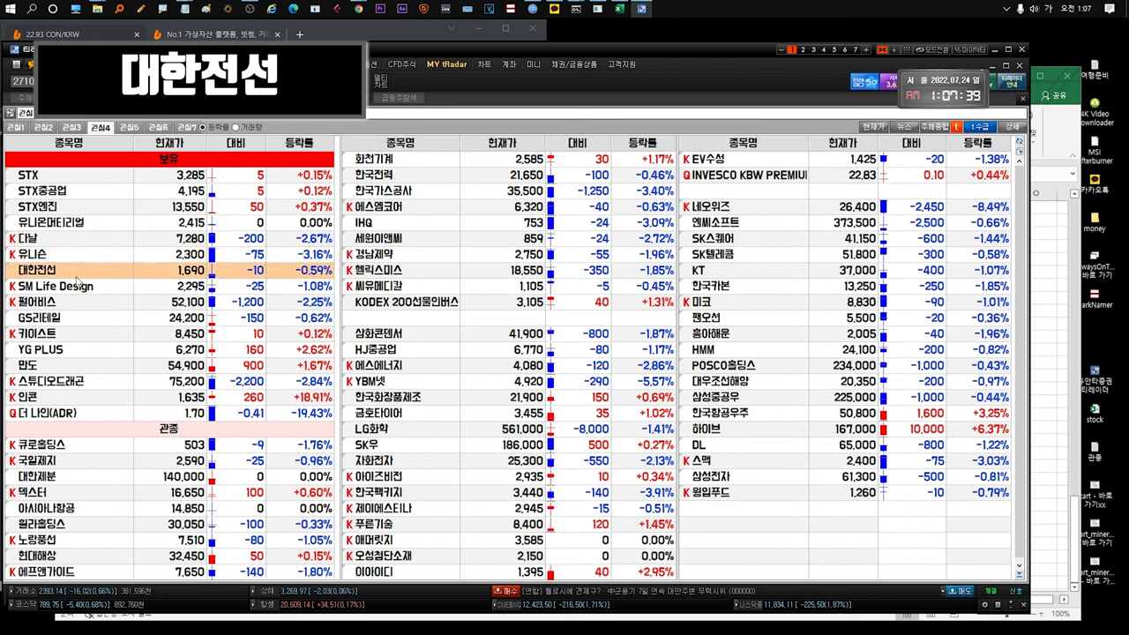
Step: Examine the SM Life Design daily chart across its full 2014–2022 range and over the recent months from November 2021, and return to the watchlist
double_click(142, 288)
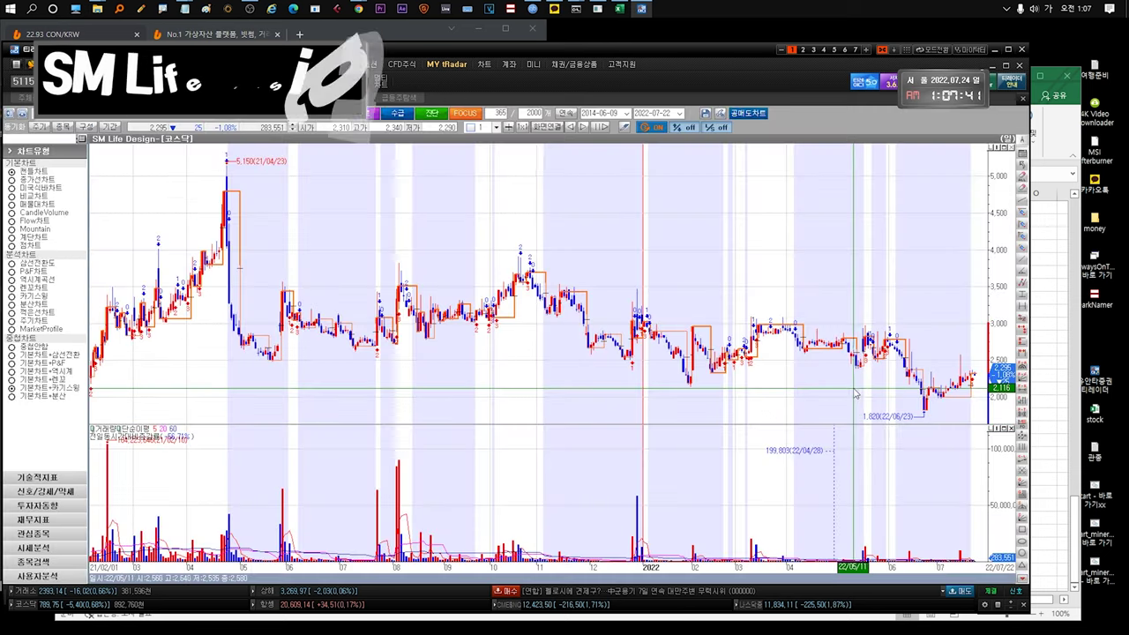
type("38")
key("Return")
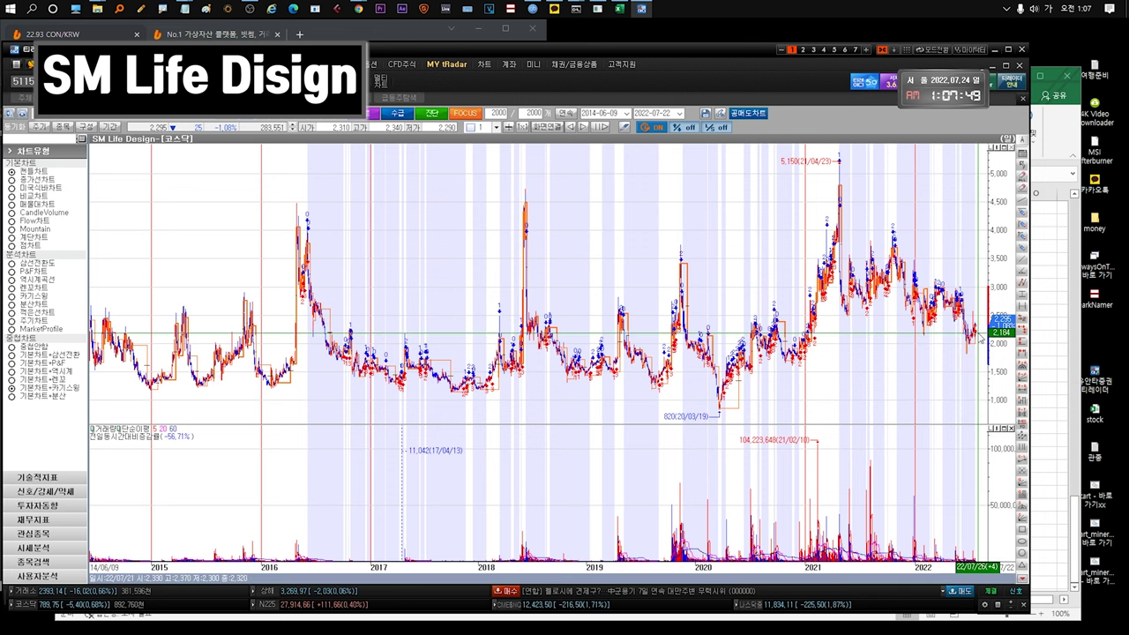
left_click_drag(898, 331, 986, 344)
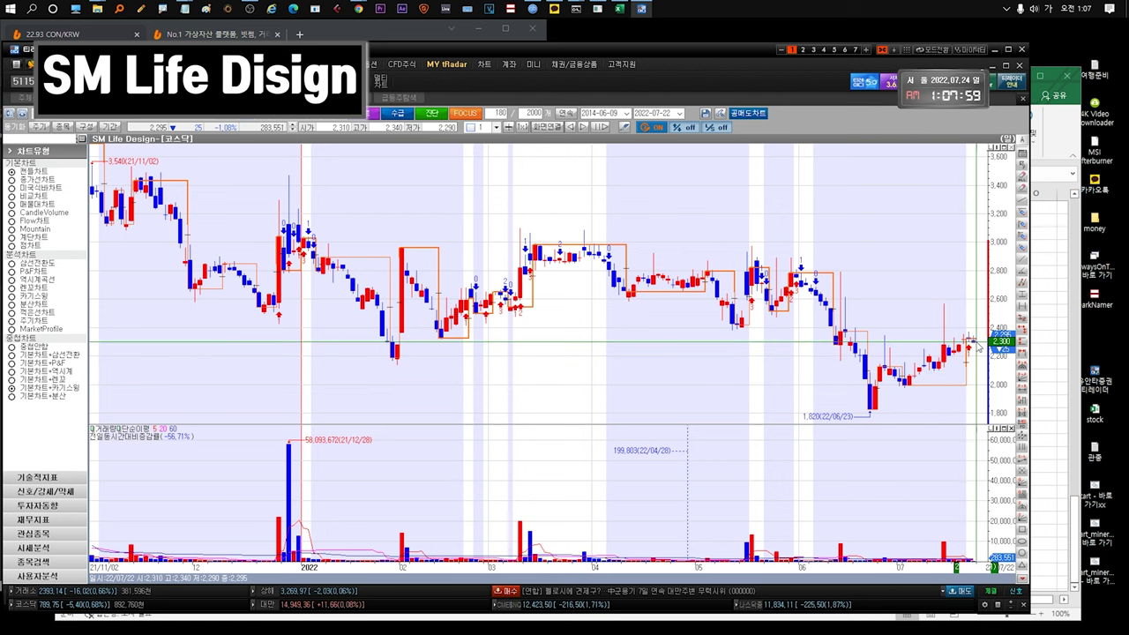
key("Escape")
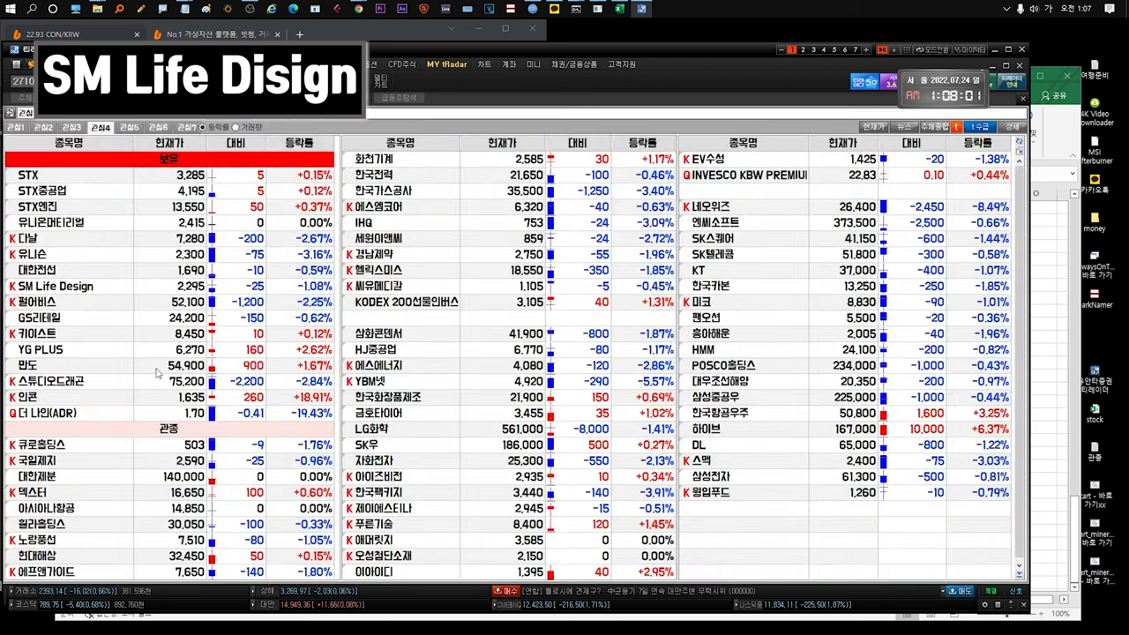
Step: Check the 펄어비스 quote in the watchlist and view its daily chart over the full 2017–2022 range
left_click(84, 304)
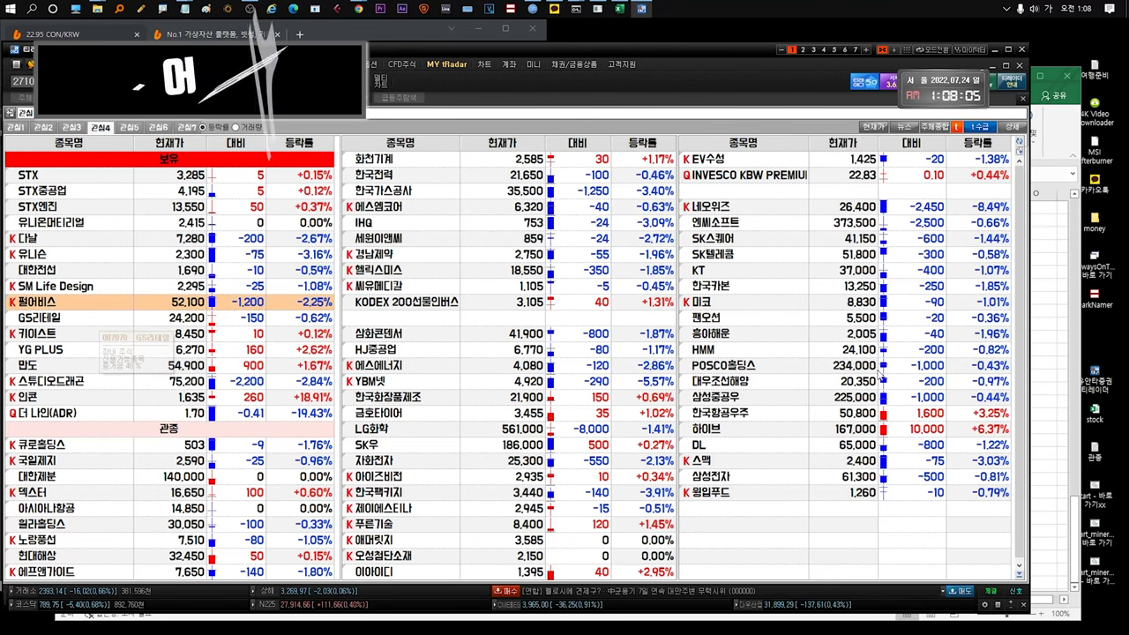
key("Return")
scroll(948, 337, "down", 5)
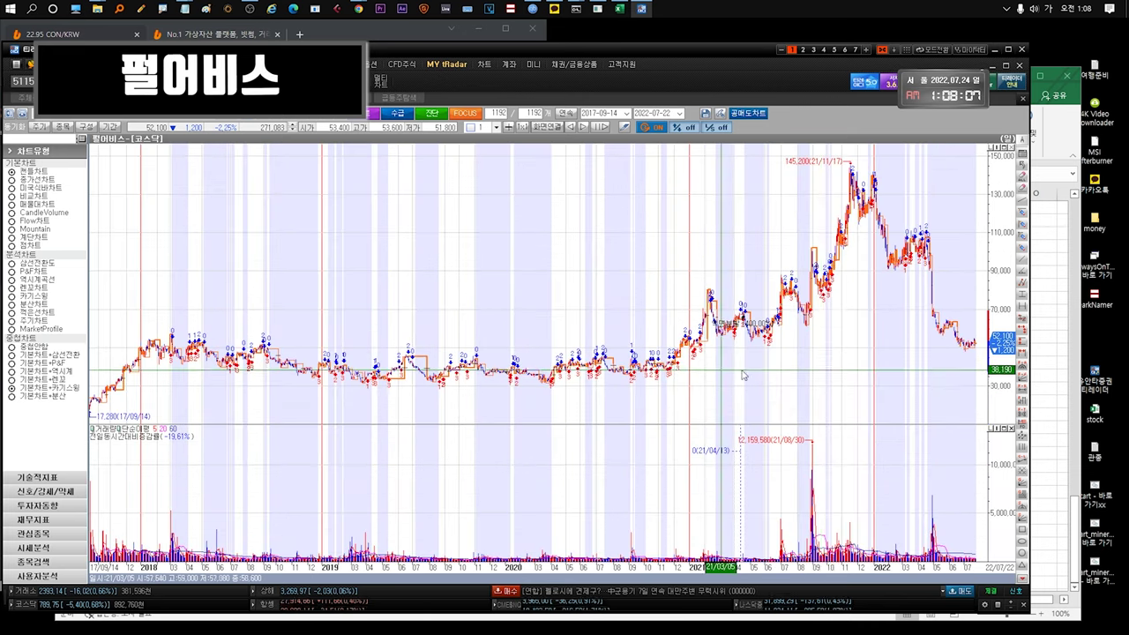